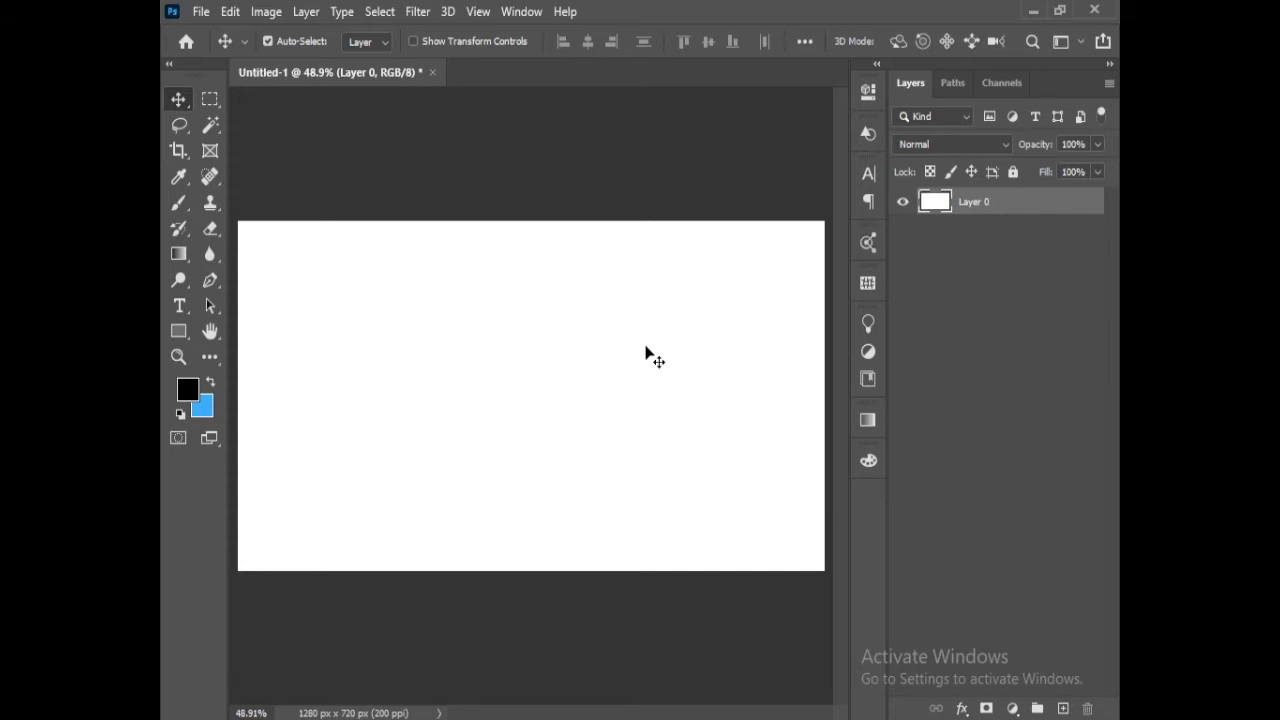
- Draw a closed tilted diamond path from four Pen anchors left of the canvas centre
{"action": "key", "text": "p"}
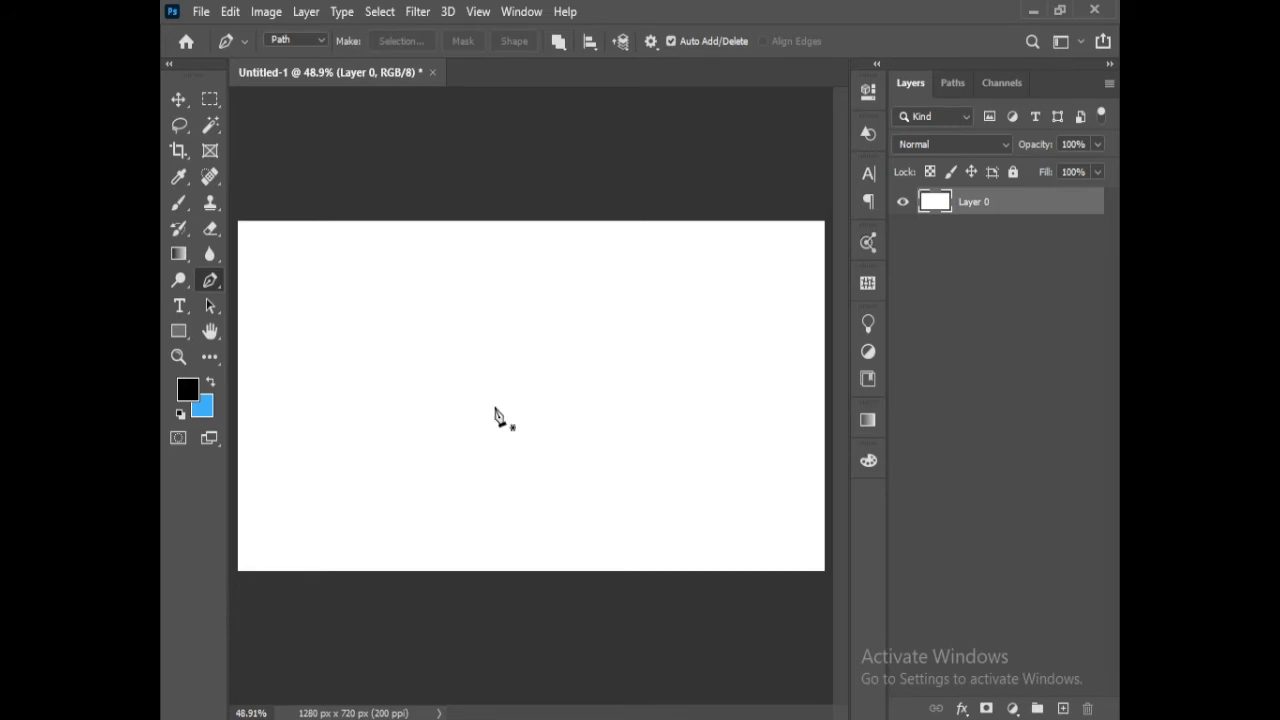
{"action": "left_click", "coordinate": [408, 346]}
{"action": "left_click", "coordinate": [493, 292]}
{"action": "left_click", "coordinate": [555, 349]}
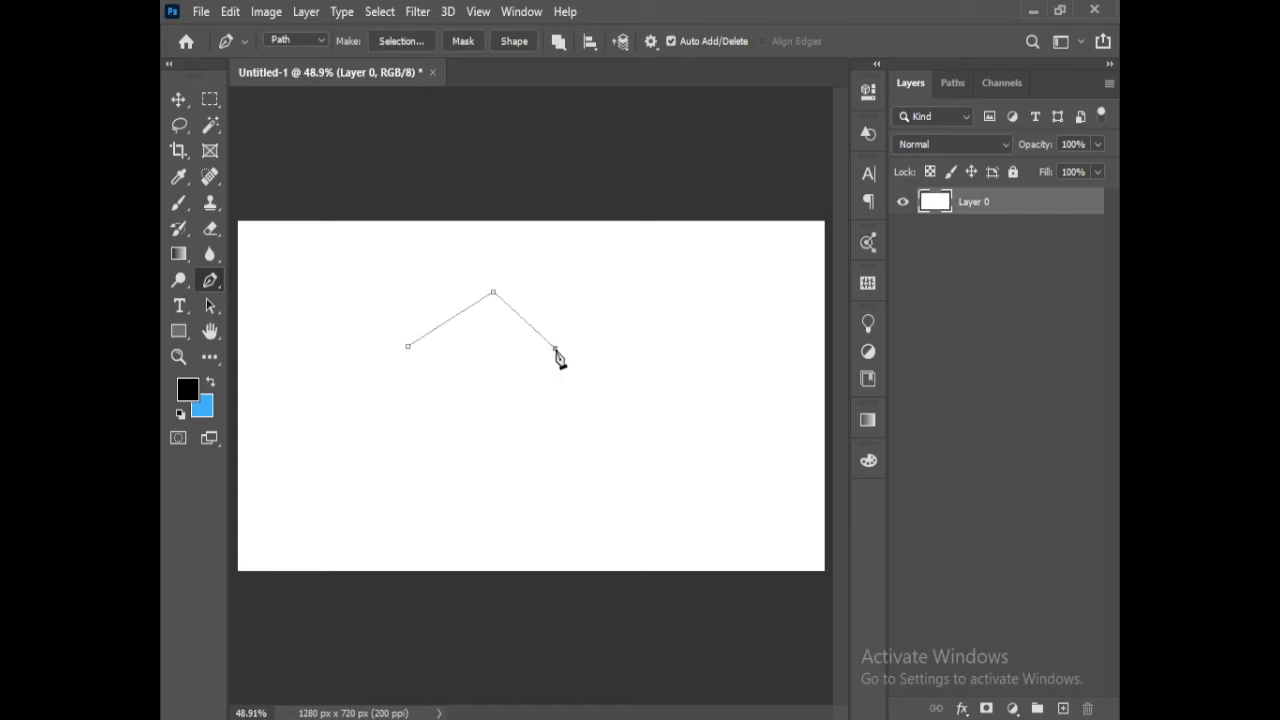
{"action": "left_click", "coordinate": [469, 411]}
{"action": "left_click", "coordinate": [408, 346]}
{"action": "key", "text": "ctrl+z"}
{"action": "left_click", "coordinate": [408, 347]}
- With the Move tool, undo an accidental layer shift and hide the path outline
{"action": "left_click", "coordinate": [177, 98]}
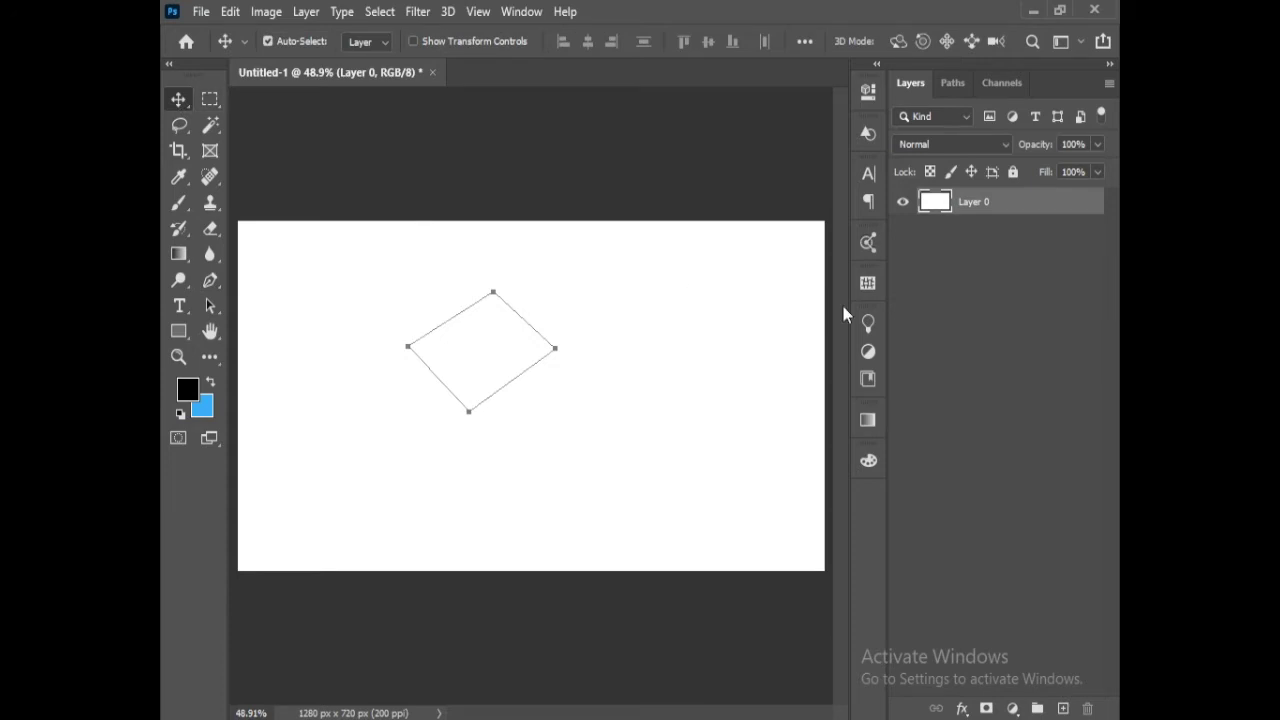
{"action": "left_click", "coordinate": [519, 386]}
{"action": "left_click_drag", "start_coordinate": [519, 386], "coordinate": [578, 394]}
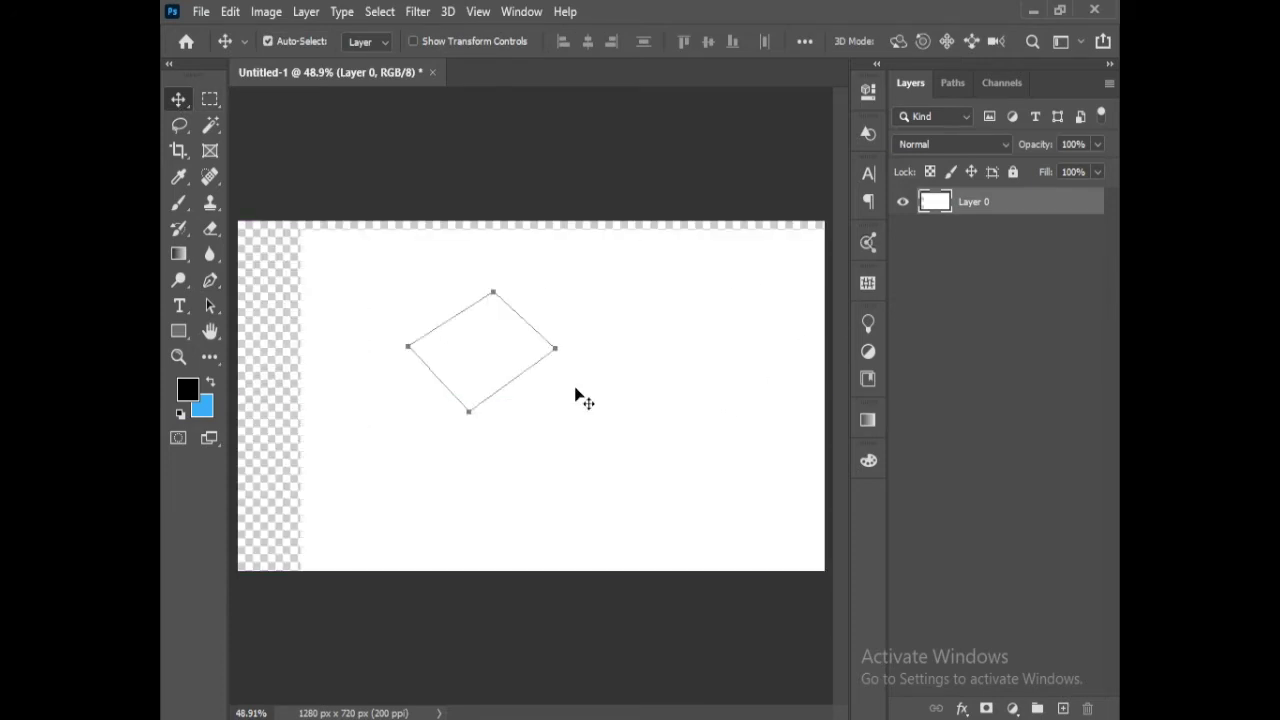
{"action": "key", "text": "ctrl+z"}
{"action": "left_click", "coordinate": [580, 397]}
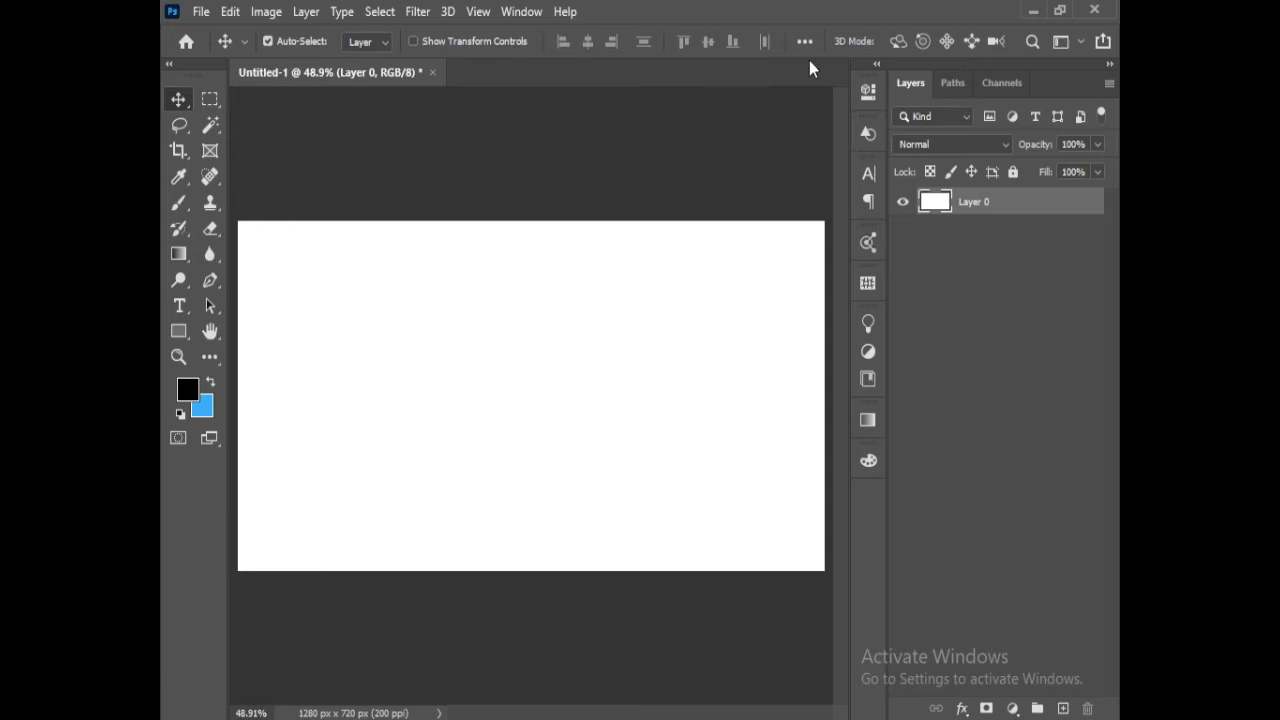
- Save the Work Path in the Paths panel under the name 'path' and select it
{"action": "left_click", "coordinate": [954, 84]}
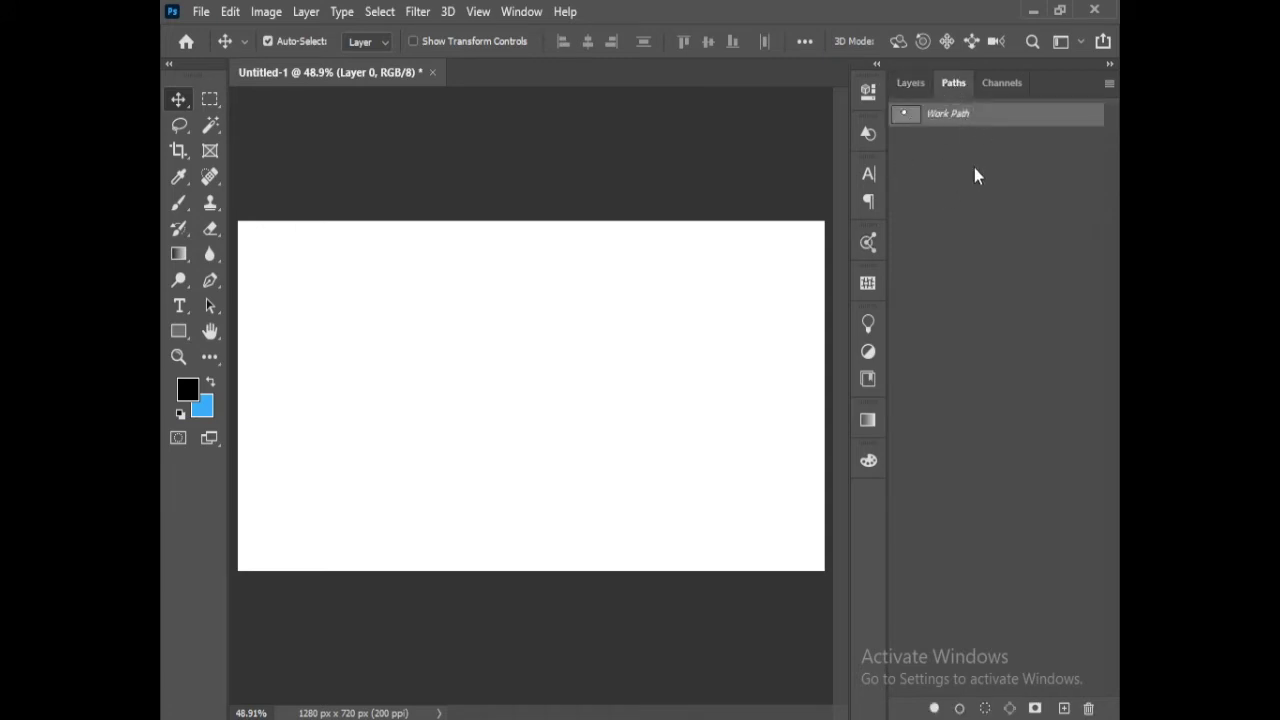
{"action": "double_click", "coordinate": [953, 115]}
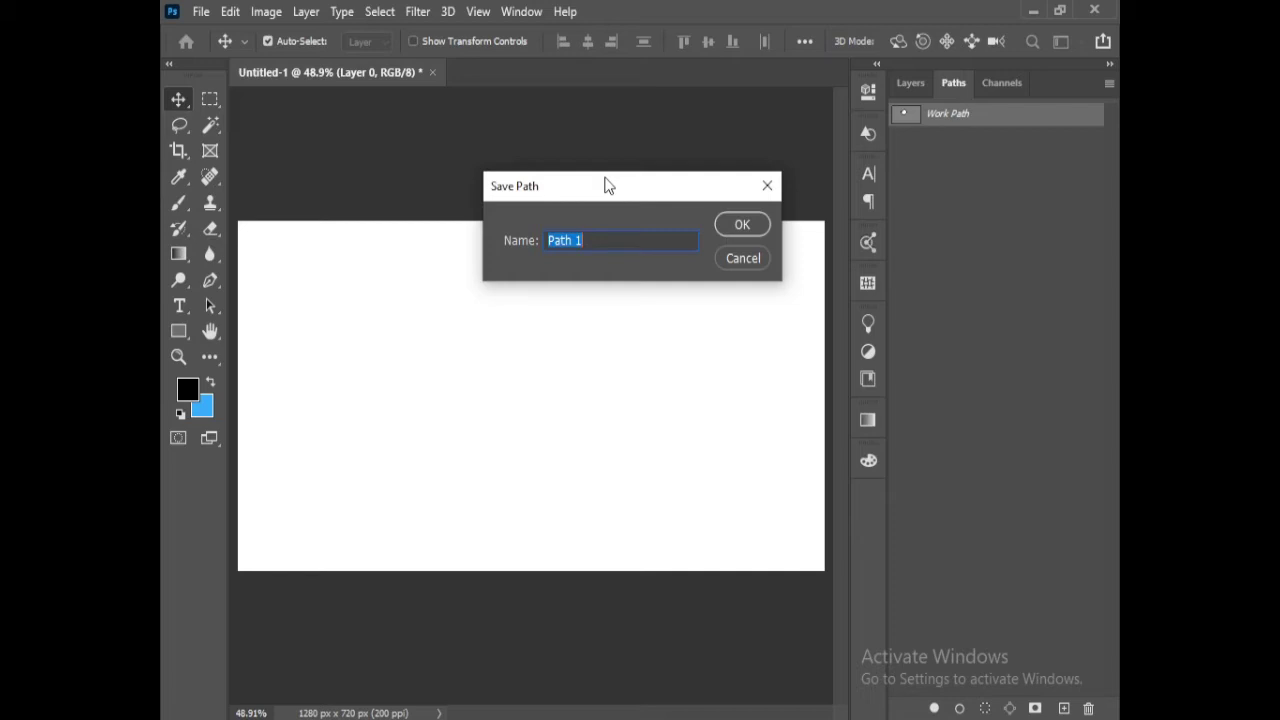
{"action": "type", "text": "path"}
{"action": "key", "text": "Return"}
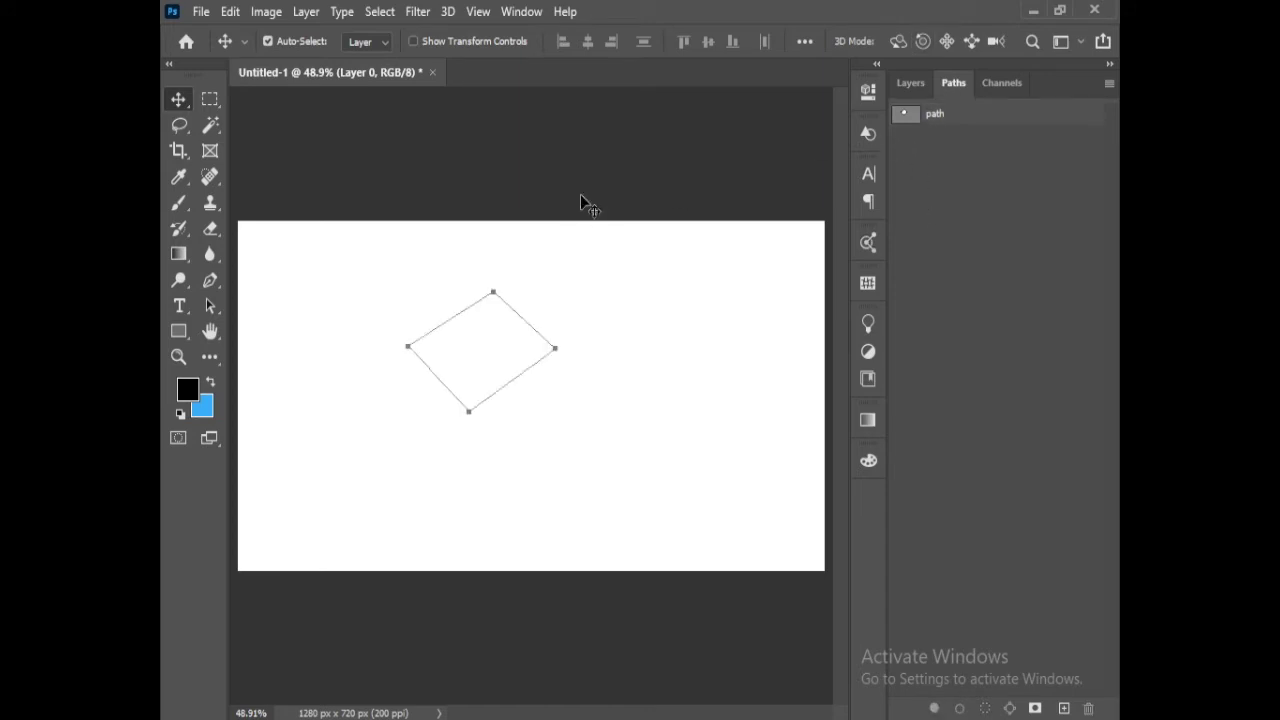
{"action": "left_click", "coordinate": [955, 121]}
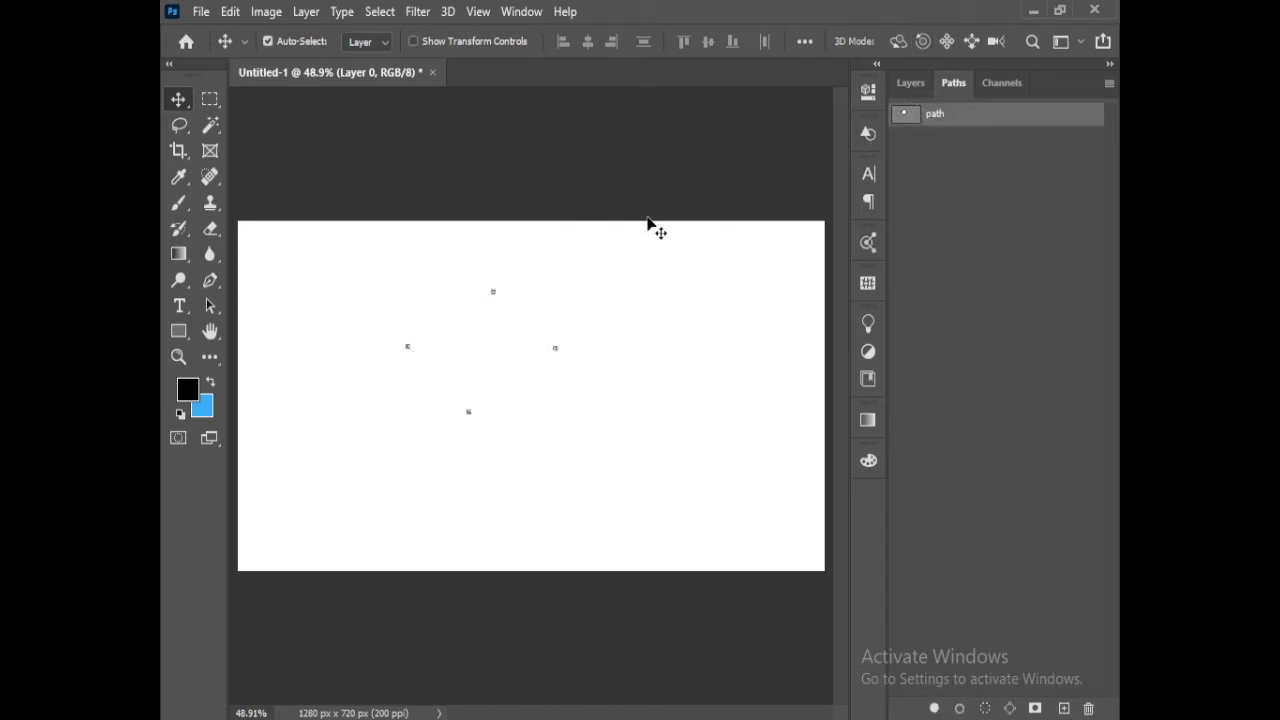
- Undo an accidental layer shift, hide the outline, and select the whole diamond path
{"action": "left_click_drag", "start_coordinate": [491, 294], "coordinate": [506, 297]}
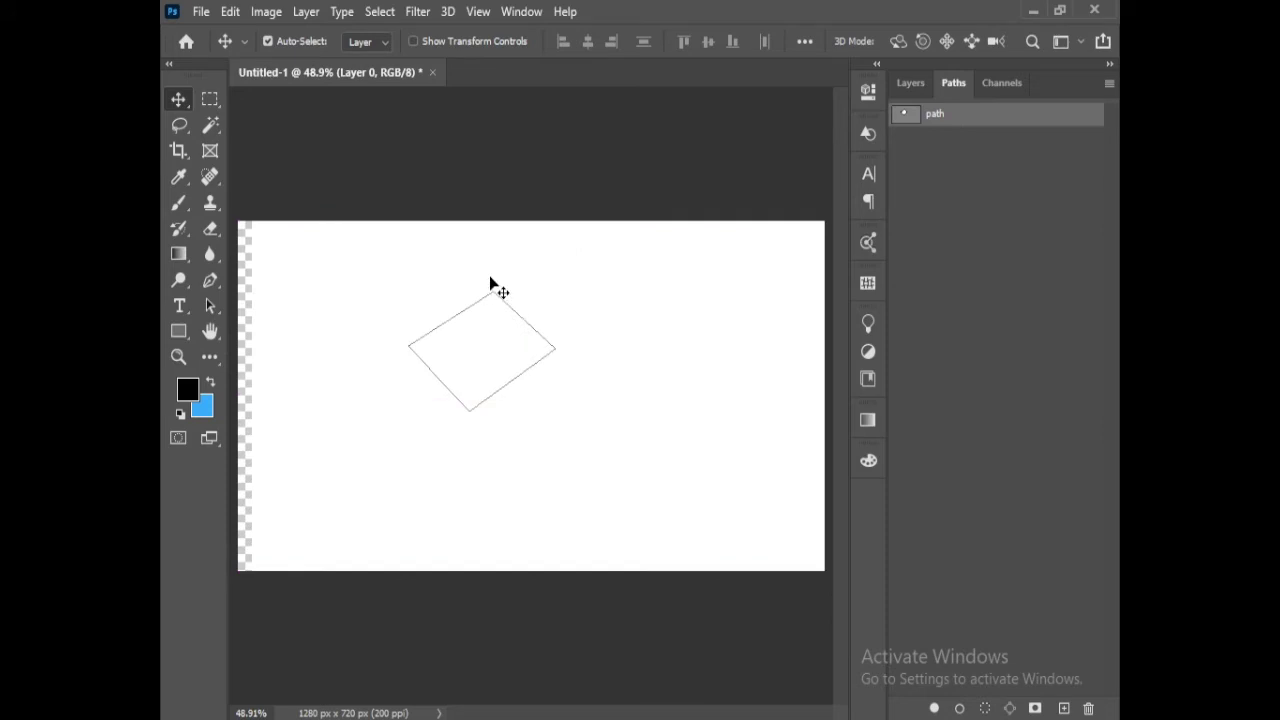
{"action": "key", "text": "ctrl+z"}
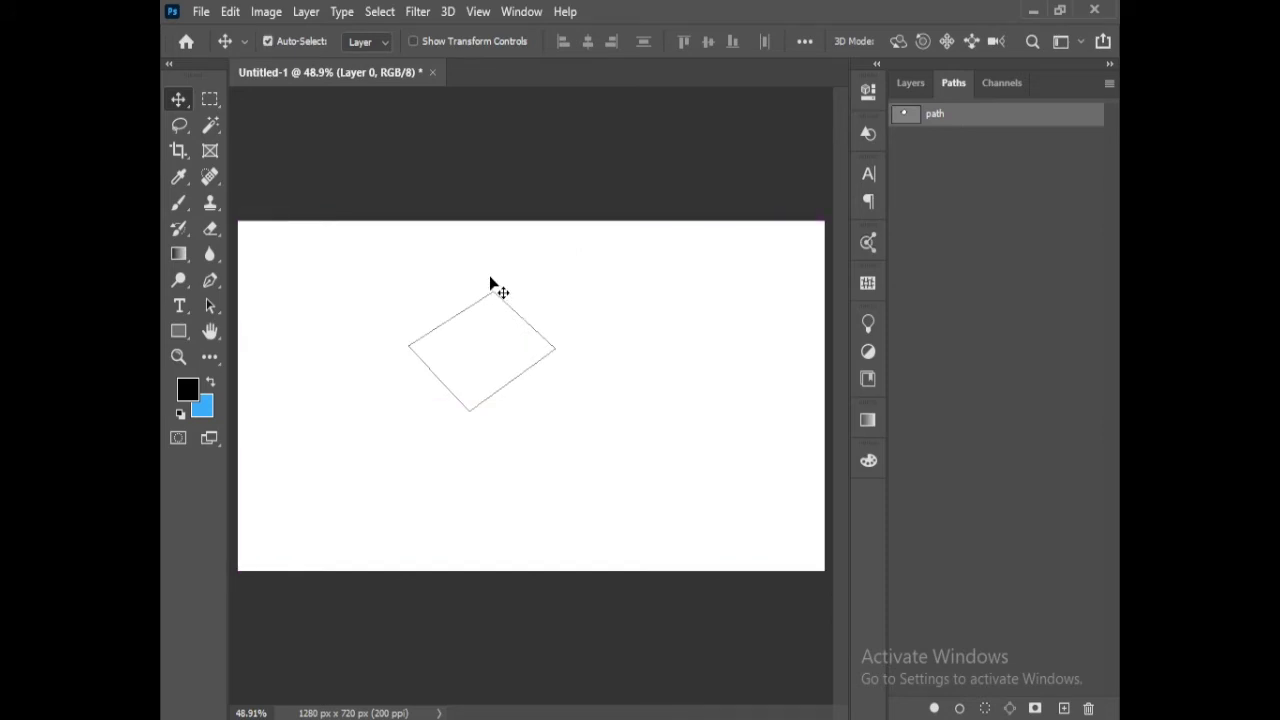
{"action": "key", "text": "ctrl+h"}
{"action": "key", "text": "a"}
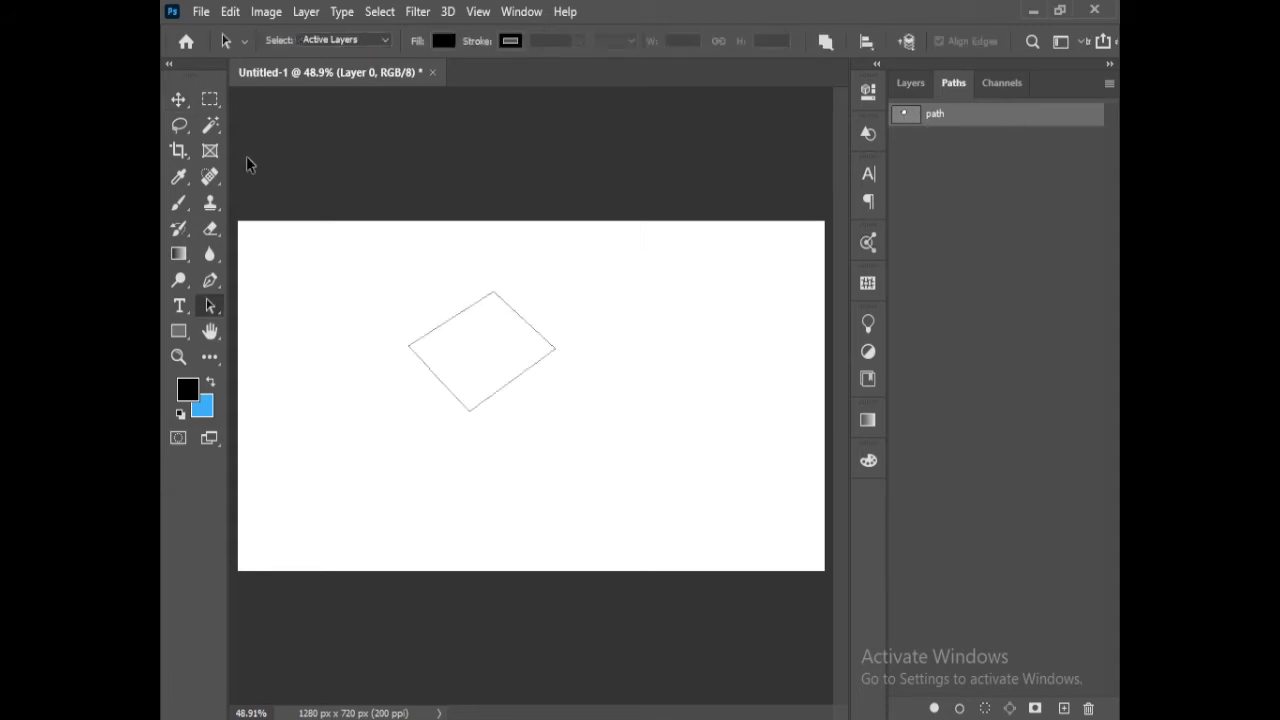
{"action": "left_click_drag", "start_coordinate": [397, 290], "coordinate": [482, 424]}
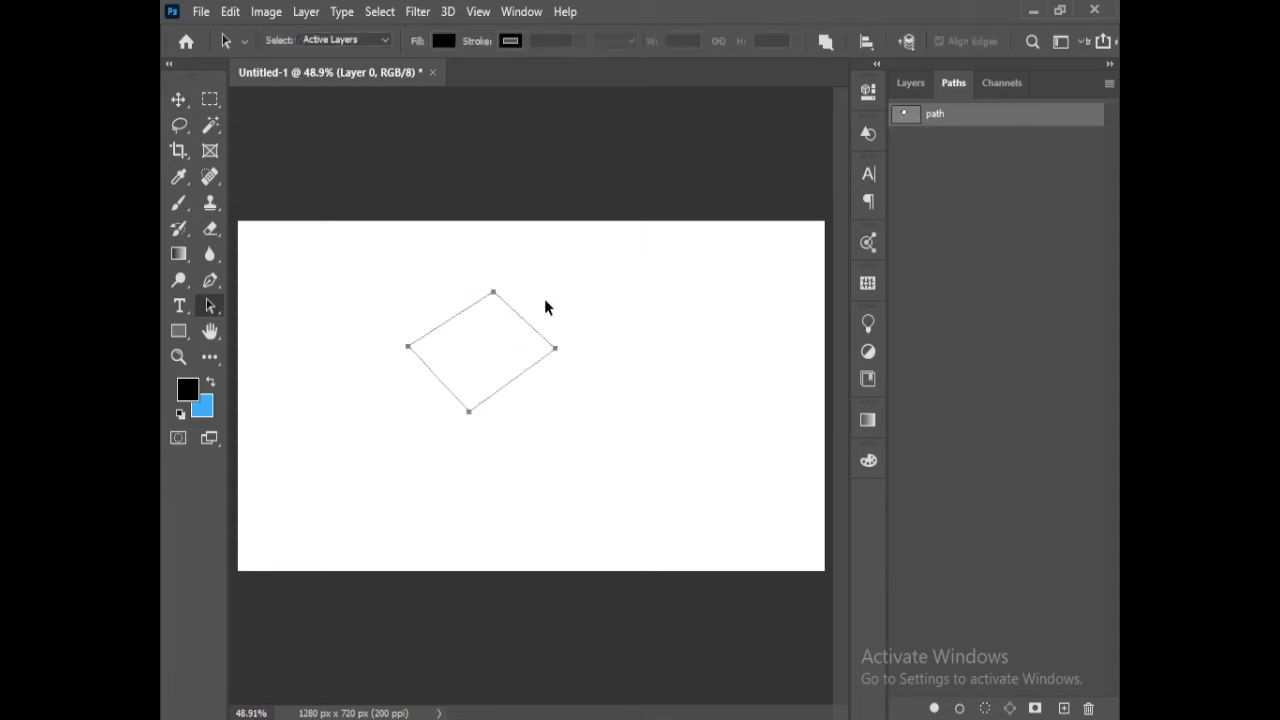
{"action": "left_click", "coordinate": [912, 84]}
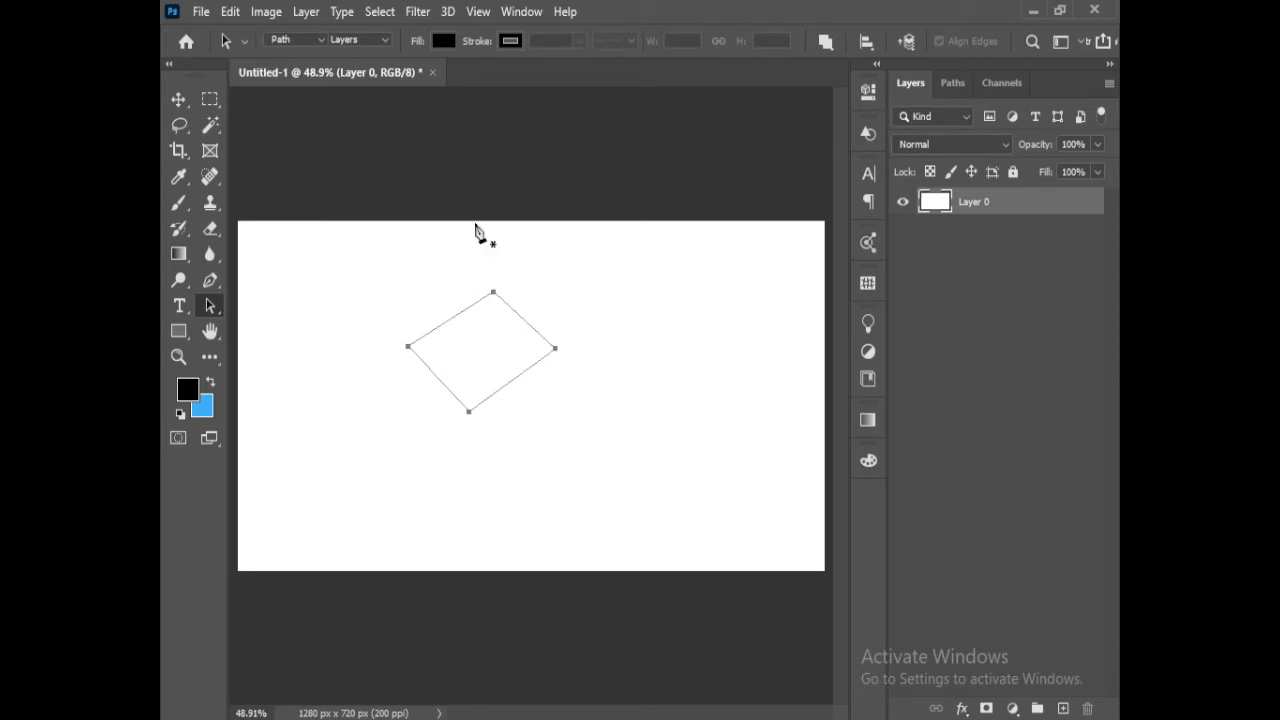
{"action": "key", "text": "p"}
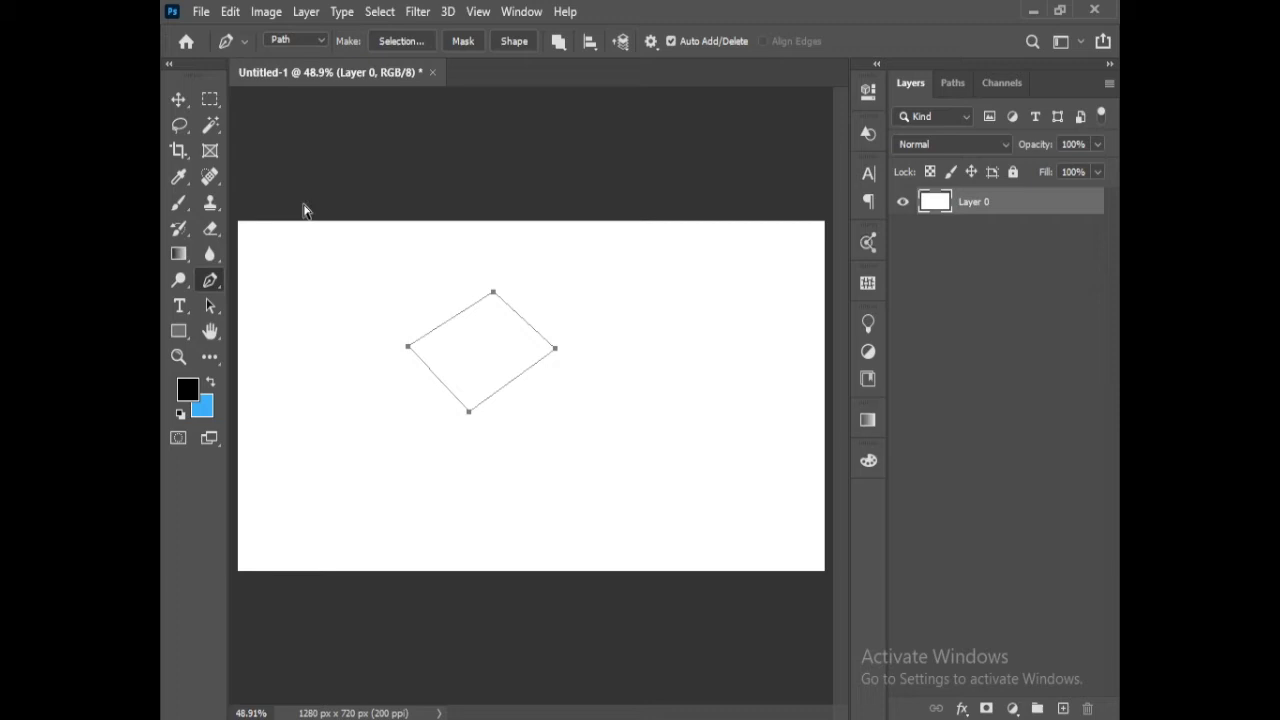
- Drag the diamond path rightward and undo the resulting stretched bottom corner
{"action": "left_click", "coordinate": [211, 305]}
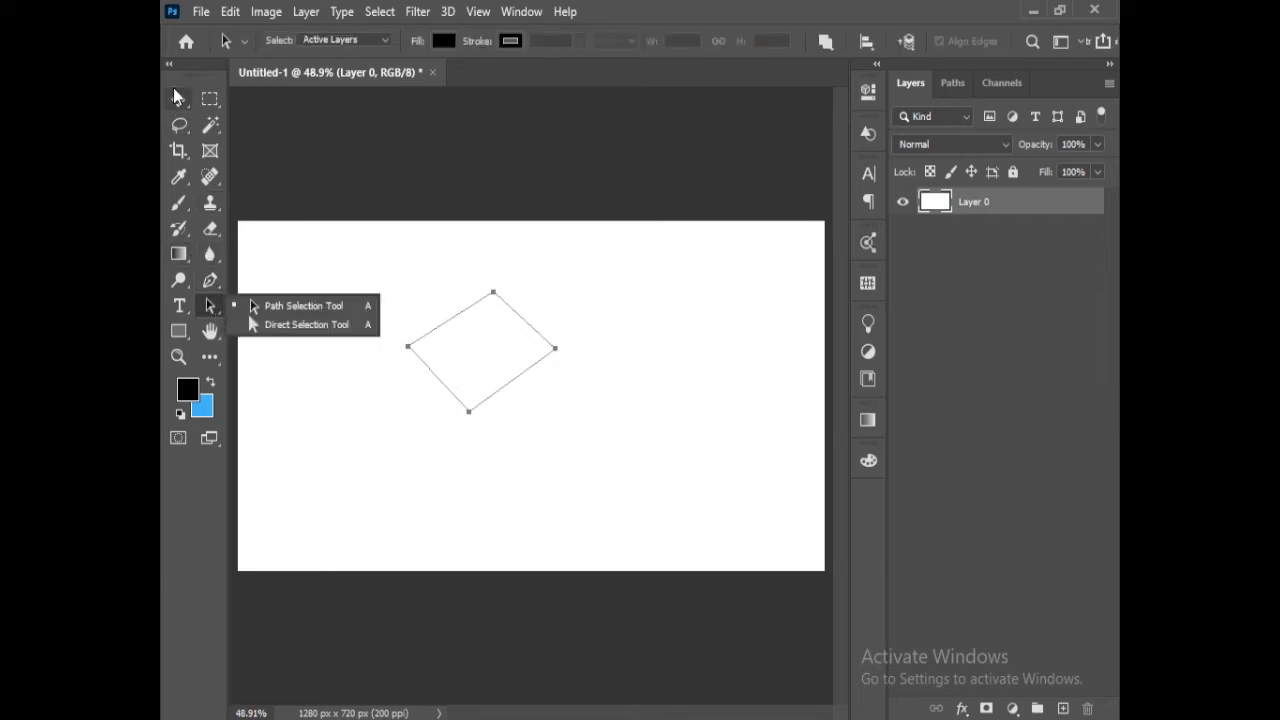
{"action": "left_click", "coordinate": [178, 99]}
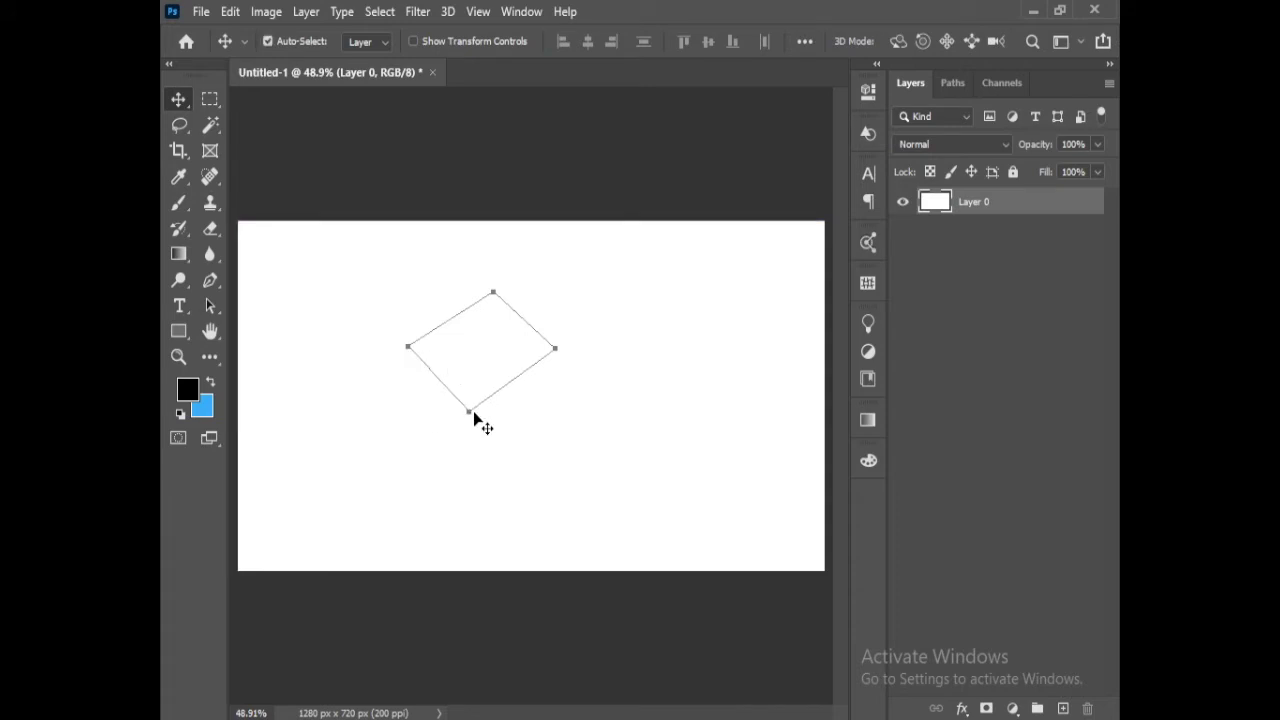
{"action": "key", "text": "p"}
{"action": "left_click_drag", "start_coordinate": [467, 413], "coordinate": [658, 484]}
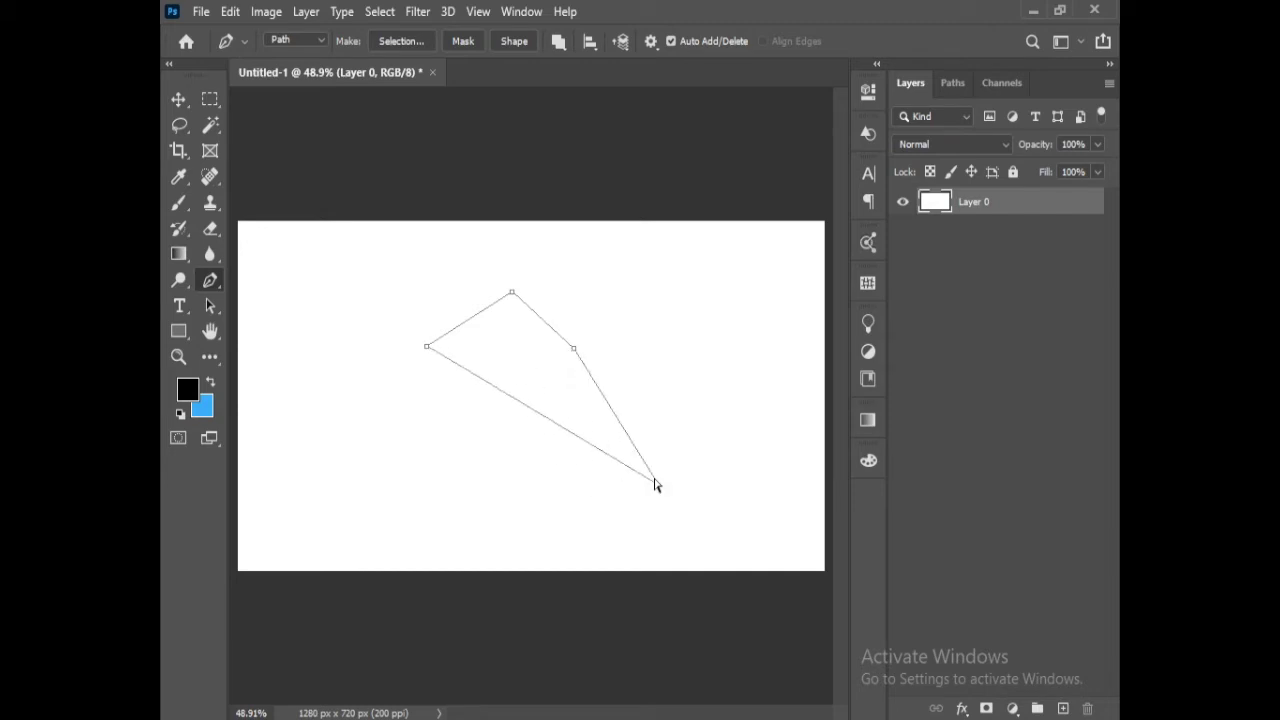
{"action": "key", "text": "ctrl+z"}
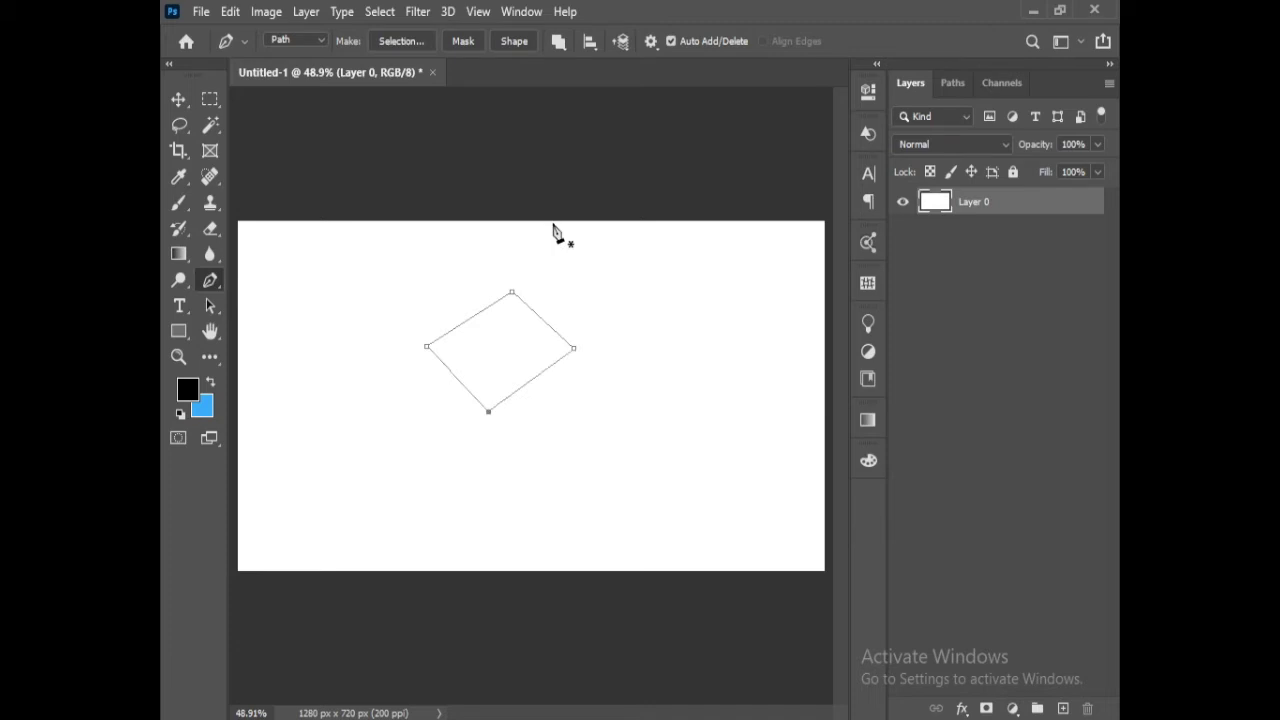
- Hide the path outline, then switch between Paths and Layers panels to redisplay the diamond
{"action": "key", "text": "v"}
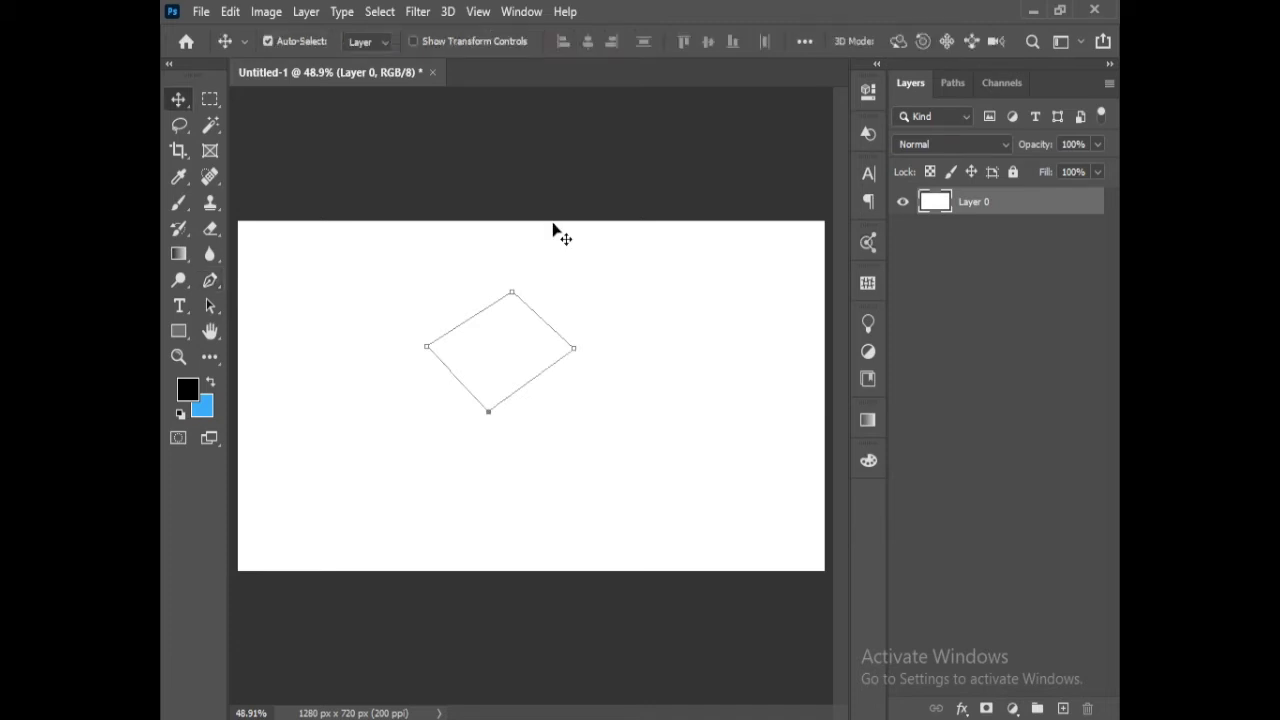
{"action": "left_click", "coordinate": [551, 309]}
{"action": "left_click", "coordinate": [955, 86]}
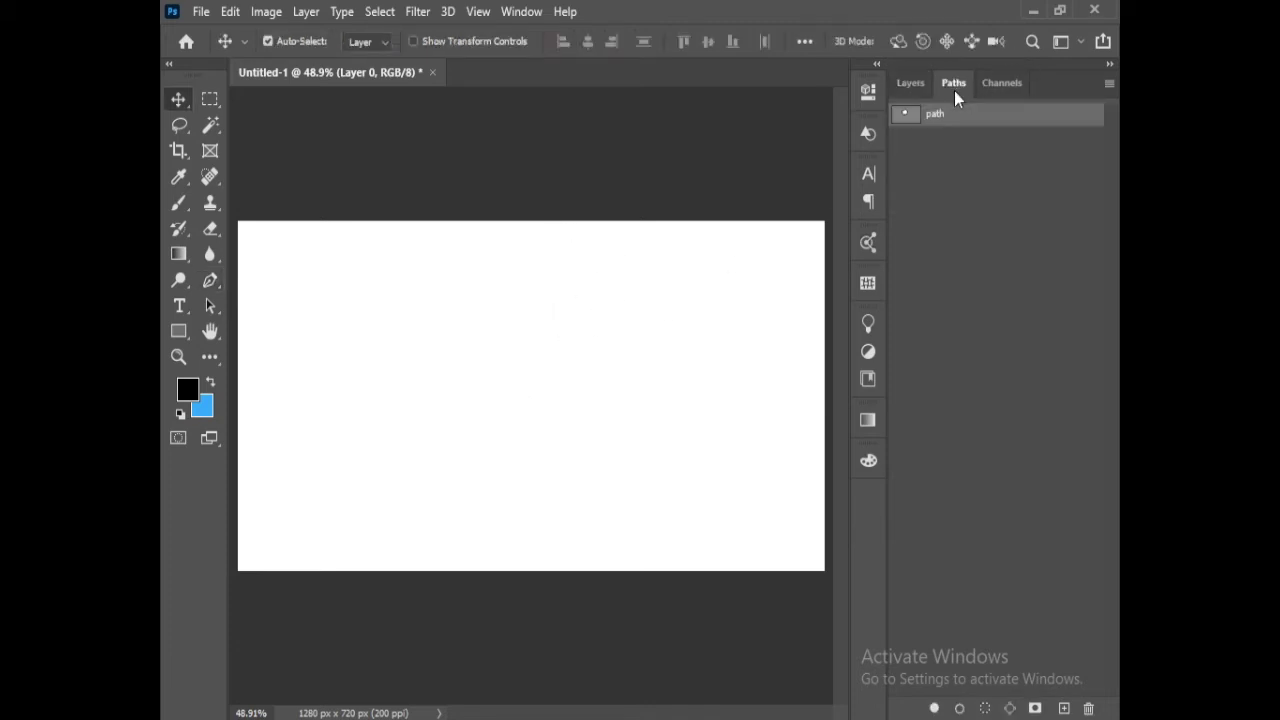
{"action": "left_click", "coordinate": [910, 84]}
{"action": "key", "text": "a"}
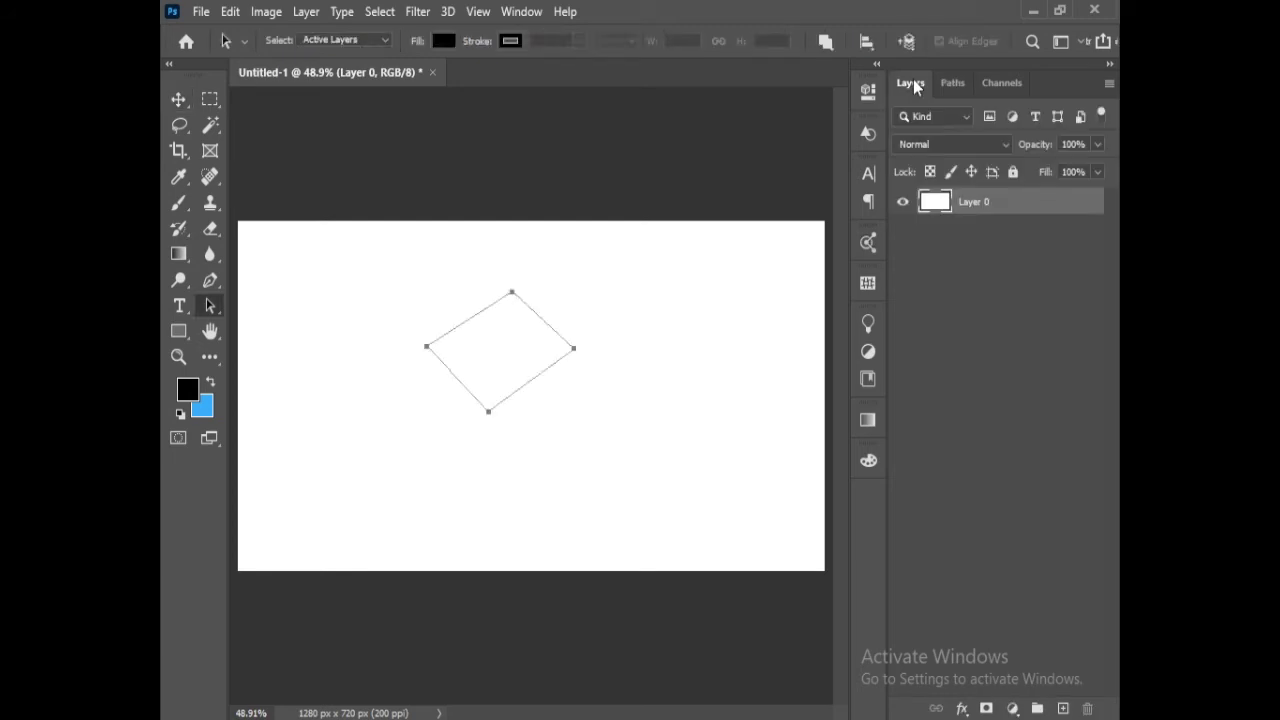
{"action": "key", "text": "p"}
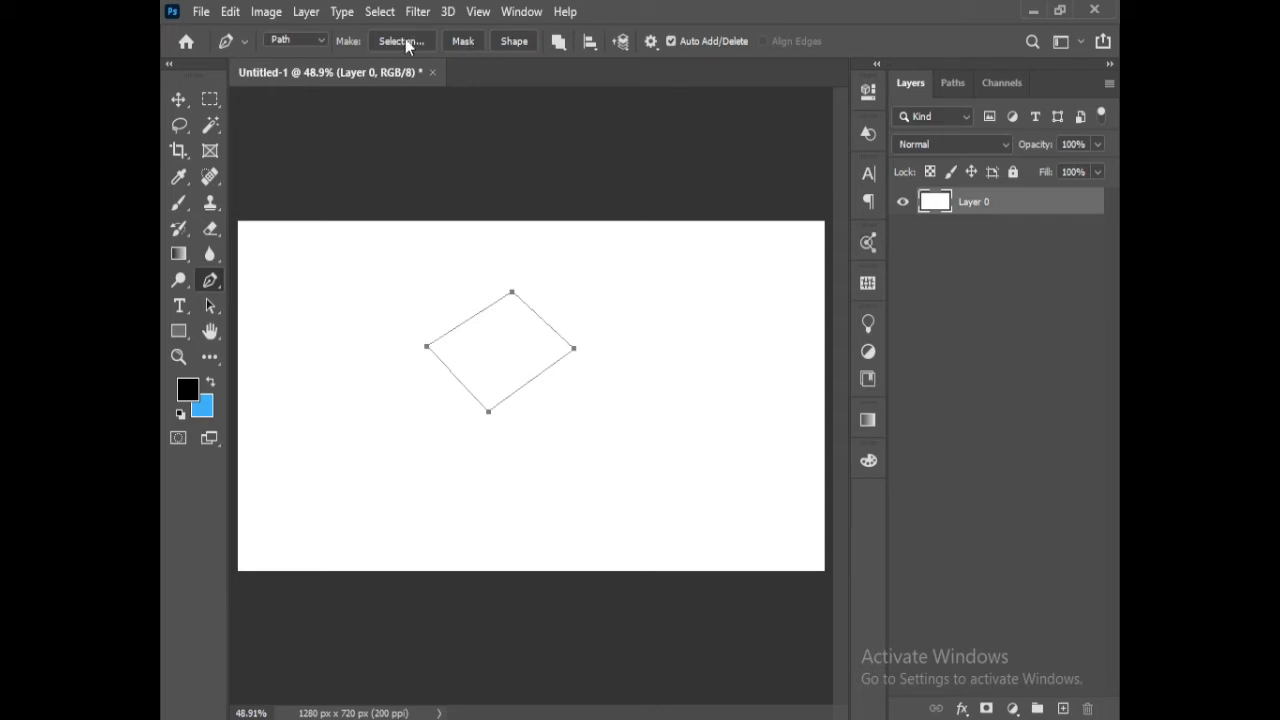
{"action": "left_click", "coordinate": [474, 45]}
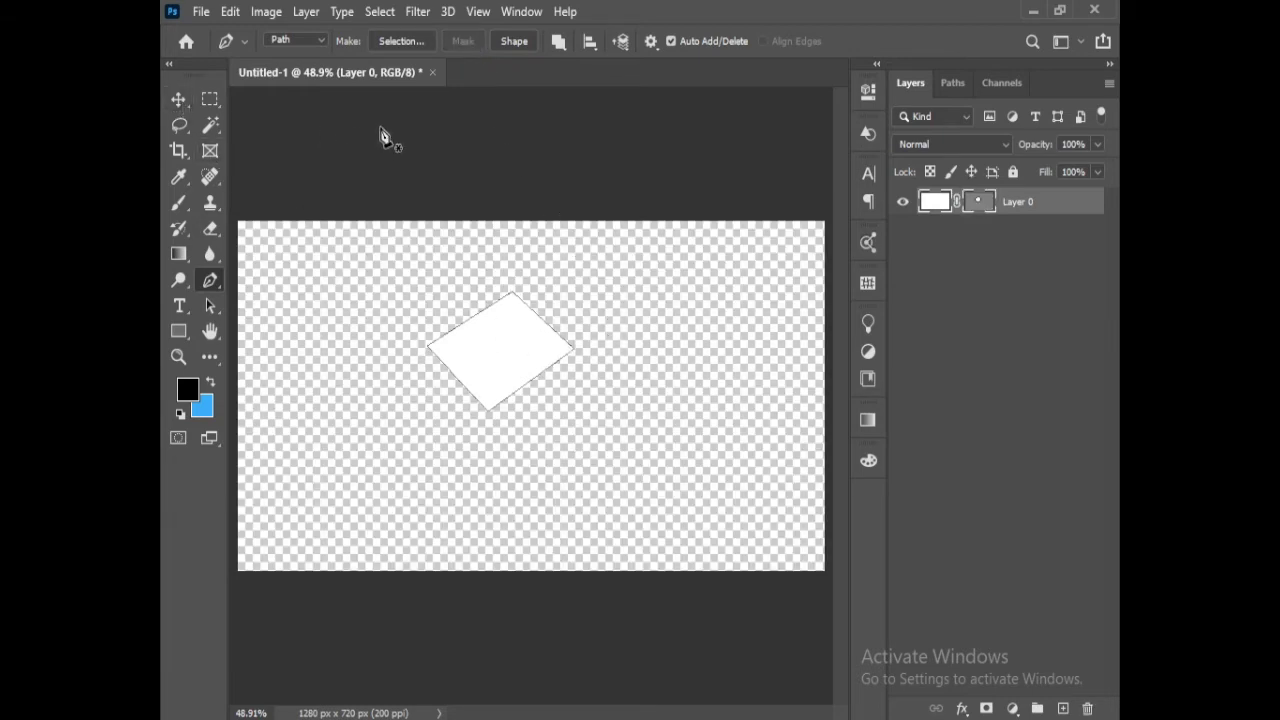
{"action": "key", "text": "ctrl+z"}
{"action": "key", "text": "v"}
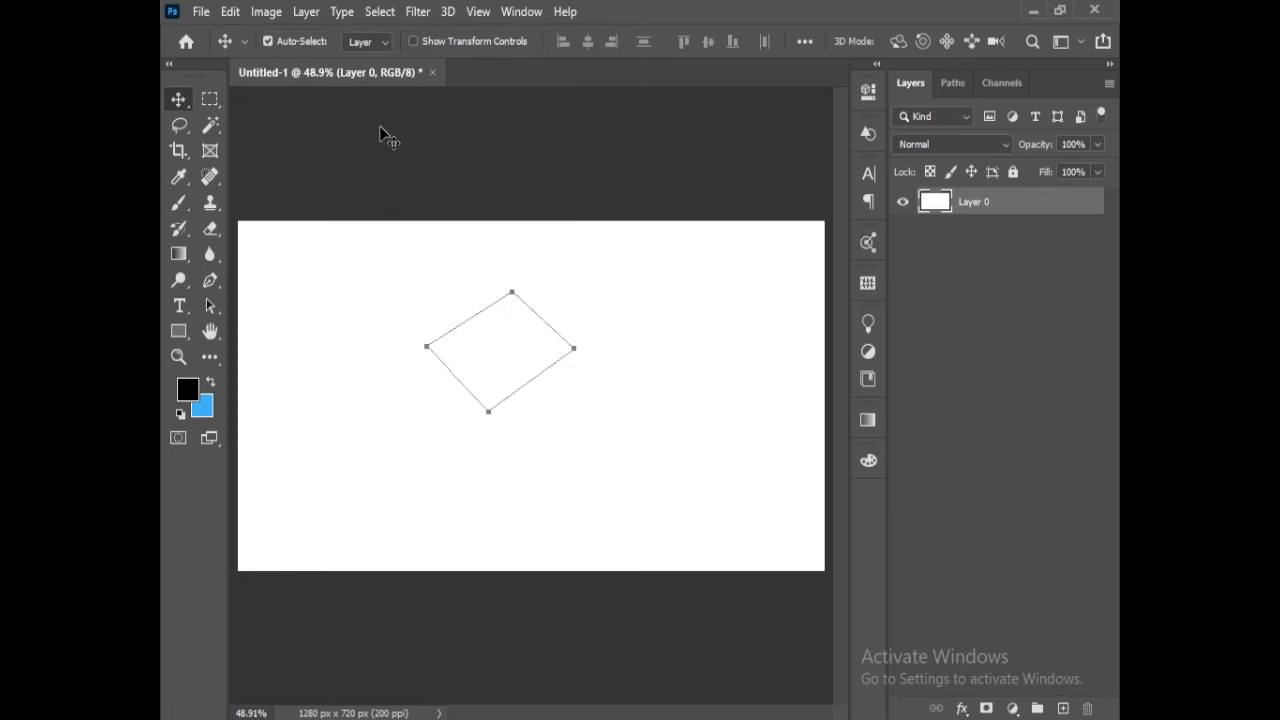
{"action": "key", "text": "p"}
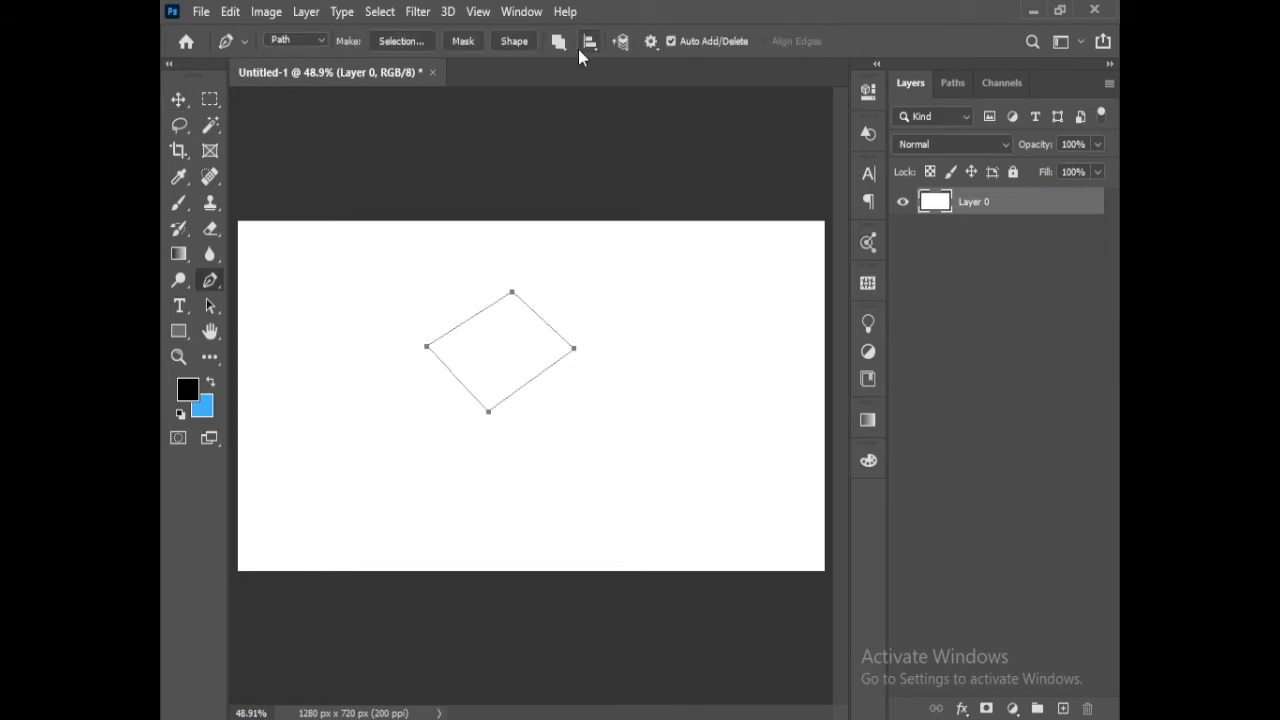
{"action": "key", "text": "v"}
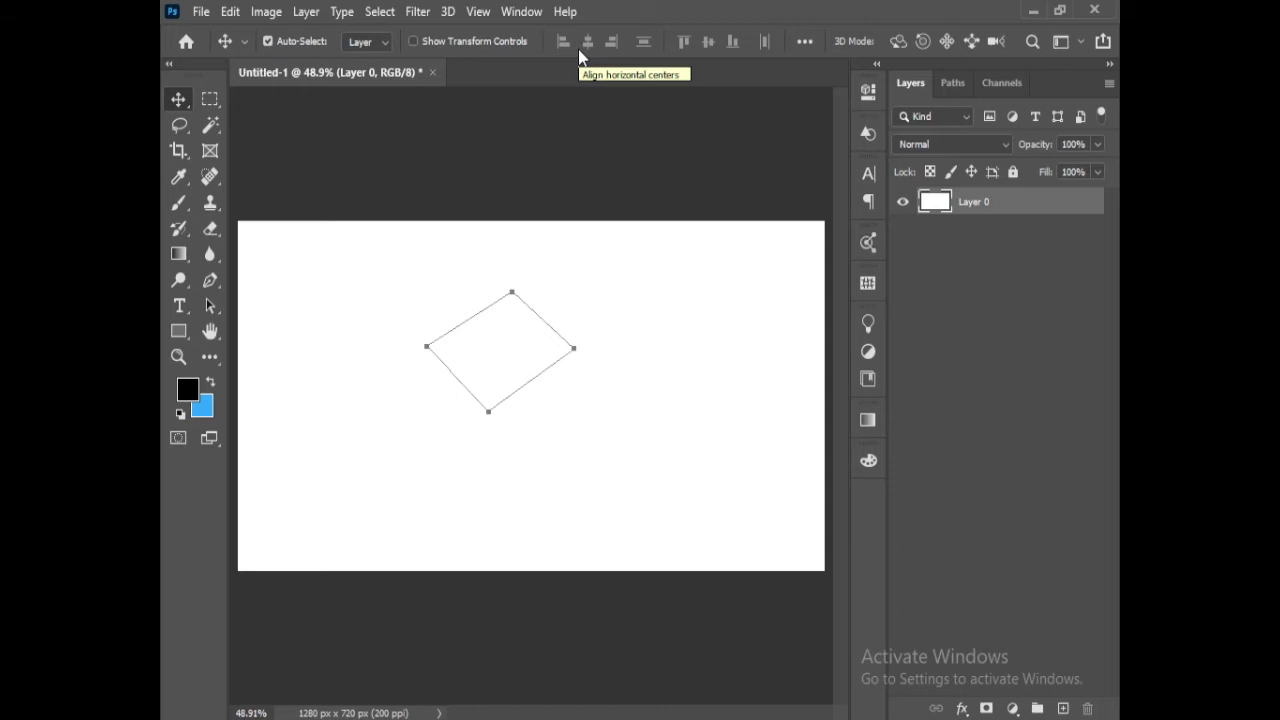
{"action": "key", "text": "a"}
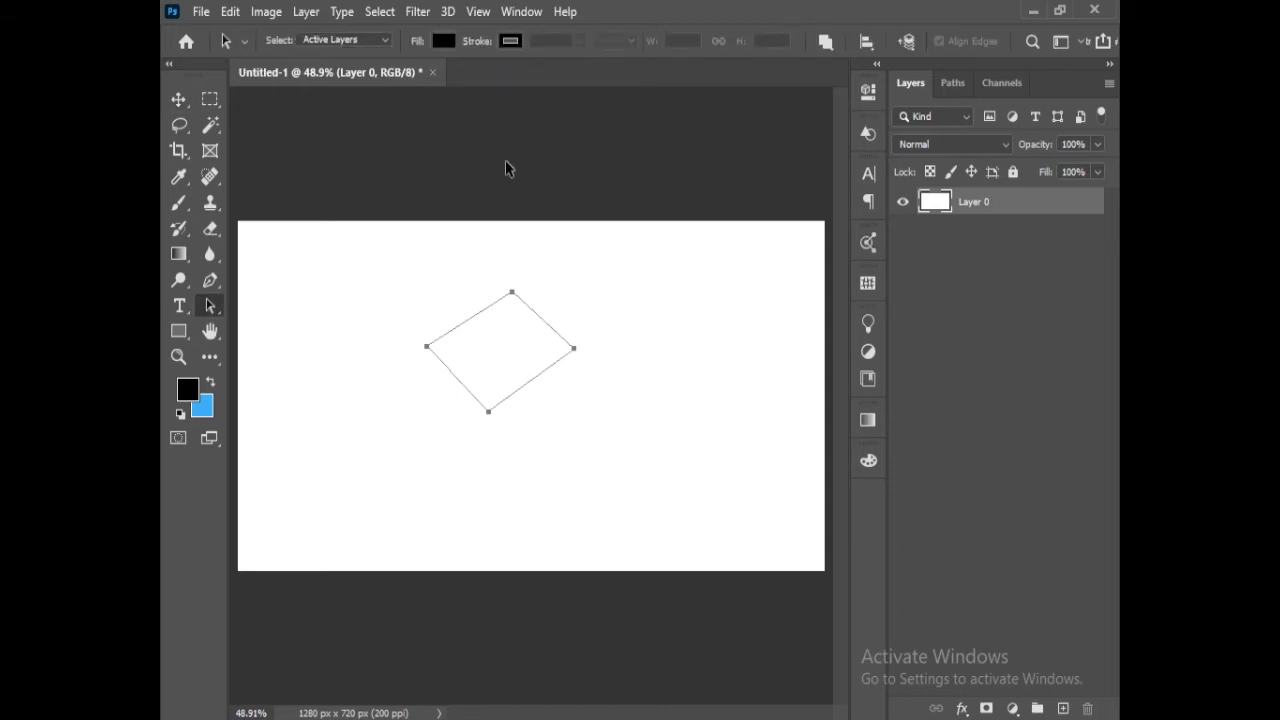
{"action": "key", "text": "p"}
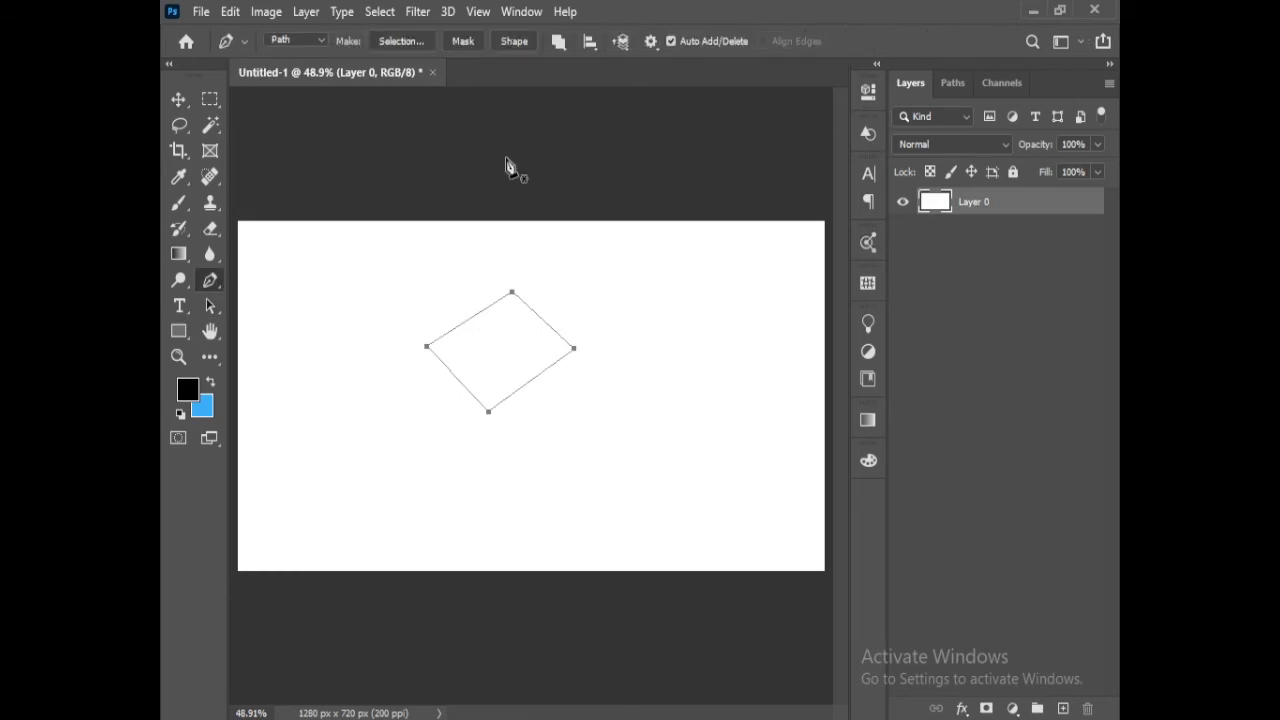
{"action": "left_click", "coordinate": [514, 42]}
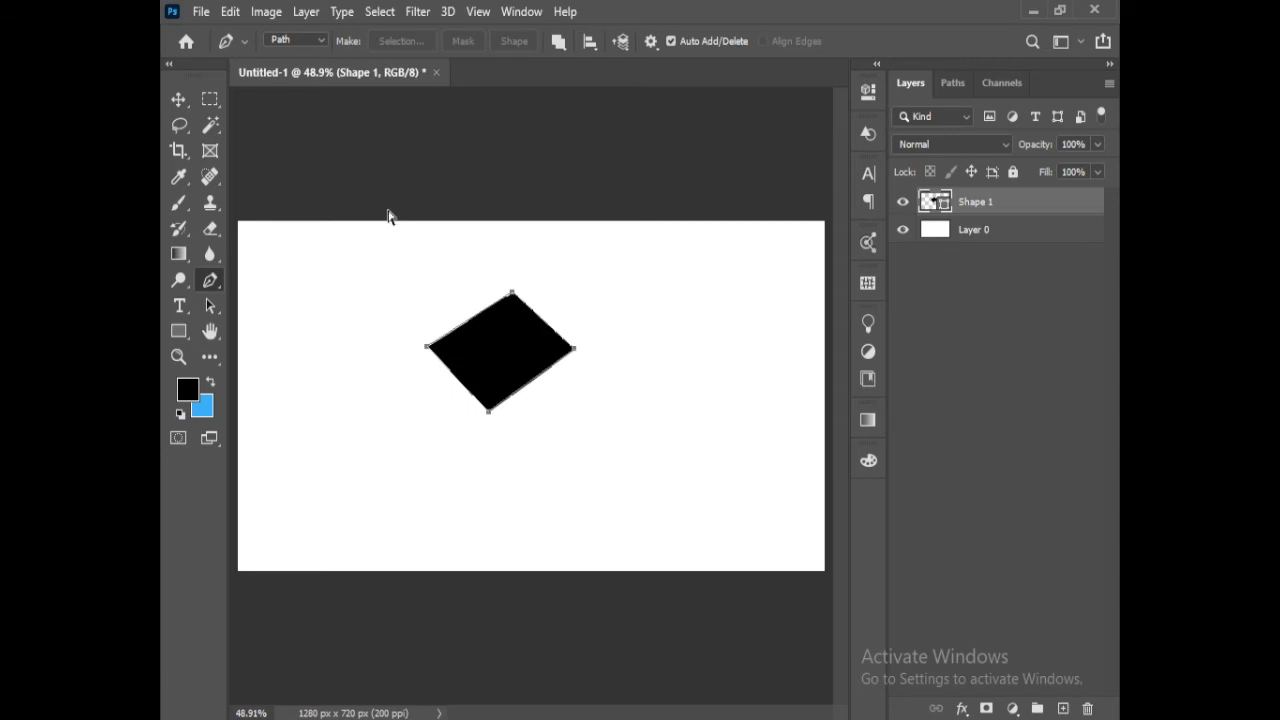
{"action": "key", "text": "ctrl+z"}
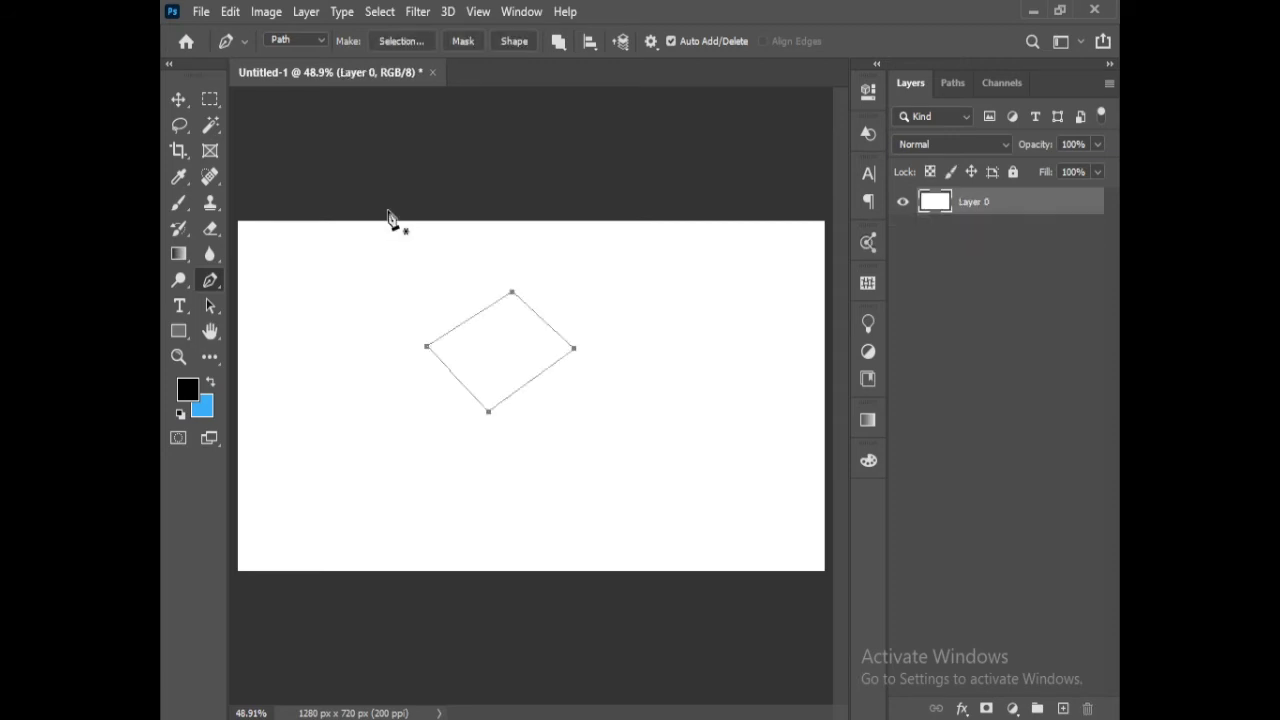
{"action": "left_click", "coordinate": [563, 46]}
- Reselect Layer 0, then switch to the Paths panel to reveal the diamond path
{"action": "left_click", "coordinate": [561, 42]}
{"action": "left_click", "coordinate": [178, 99]}
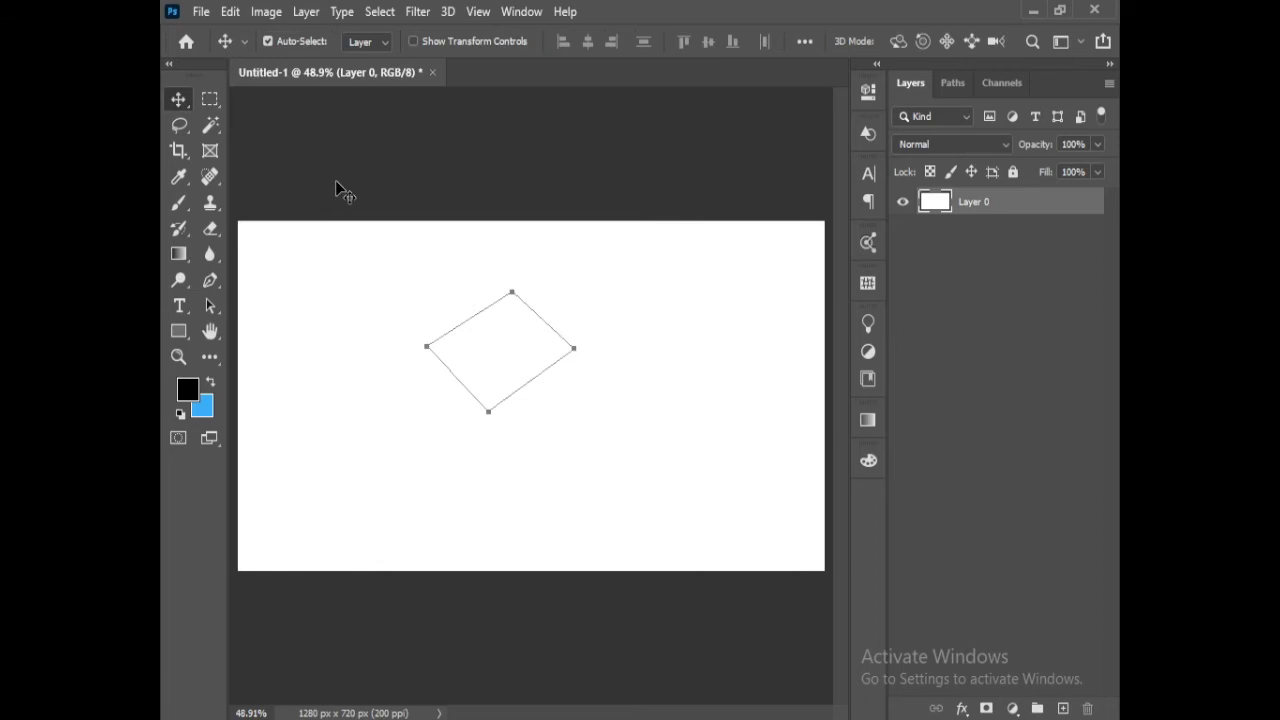
{"action": "left_click", "coordinate": [562, 195]}
{"action": "left_click", "coordinate": [631, 246]}
{"action": "key", "text": "ctrl+z"}
{"action": "left_click", "coordinate": [634, 248]}
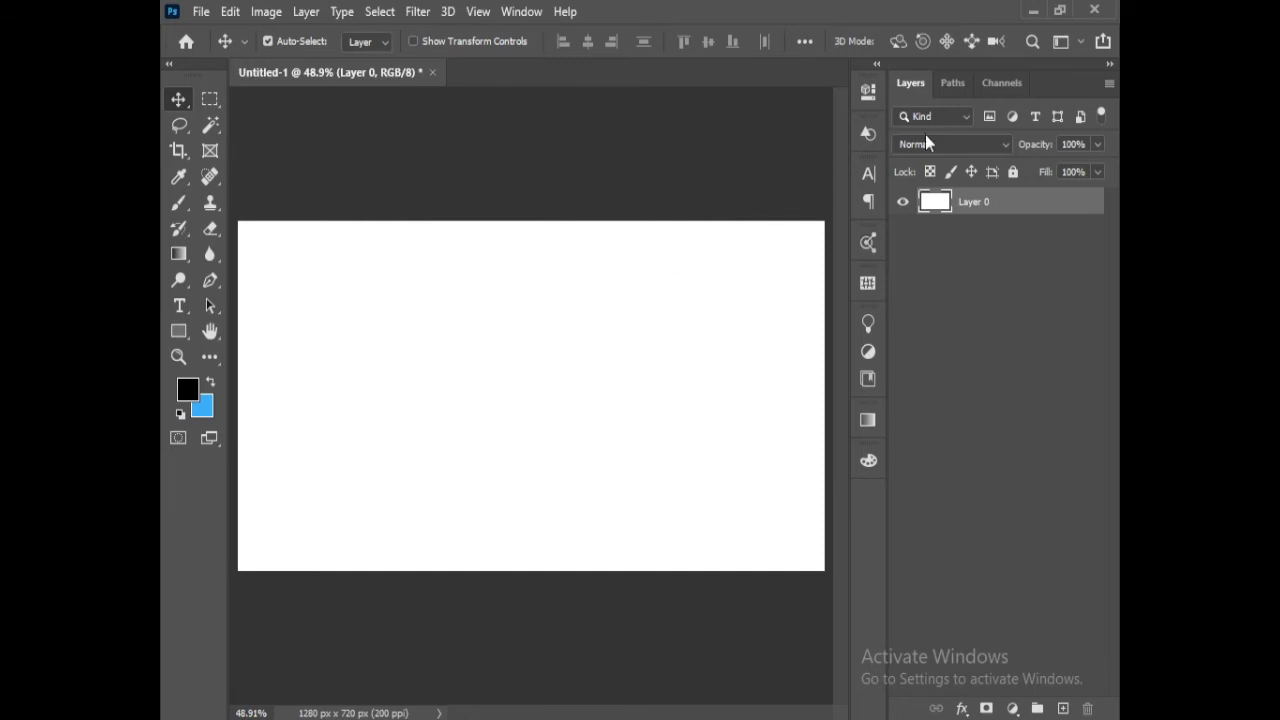
{"action": "left_click", "coordinate": [951, 84]}
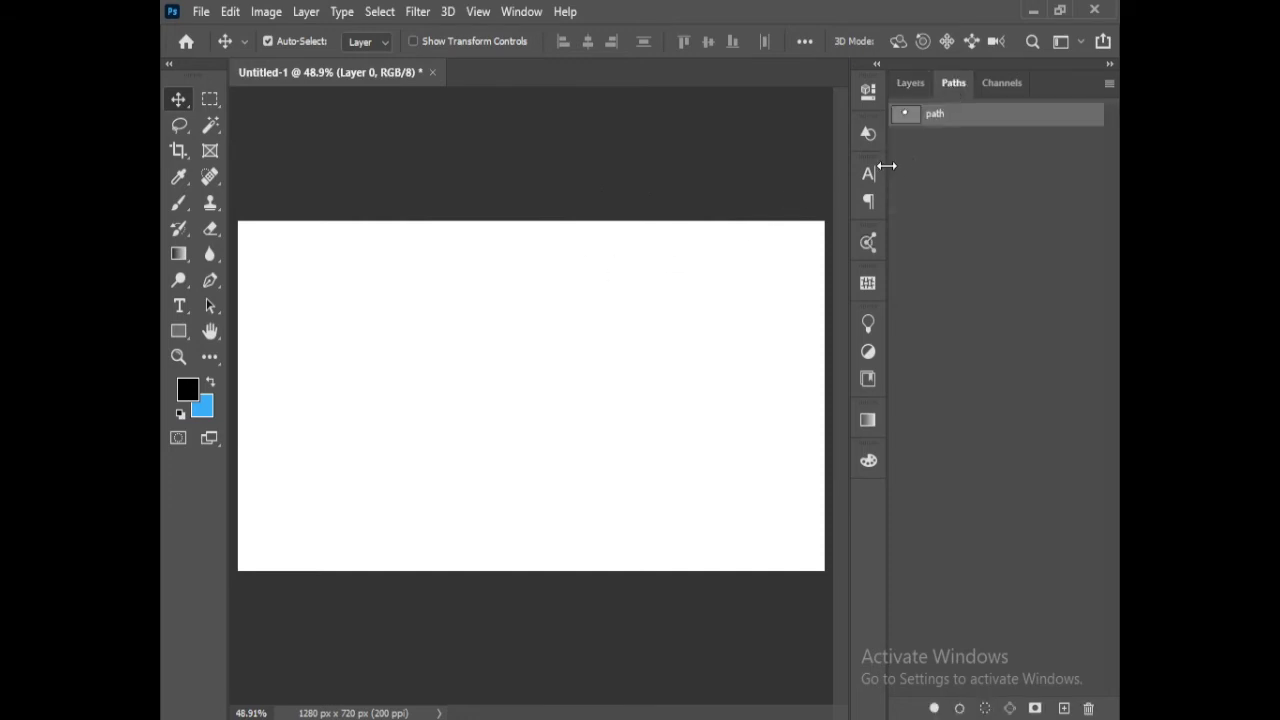
{"action": "left_click", "coordinate": [671, 148]}
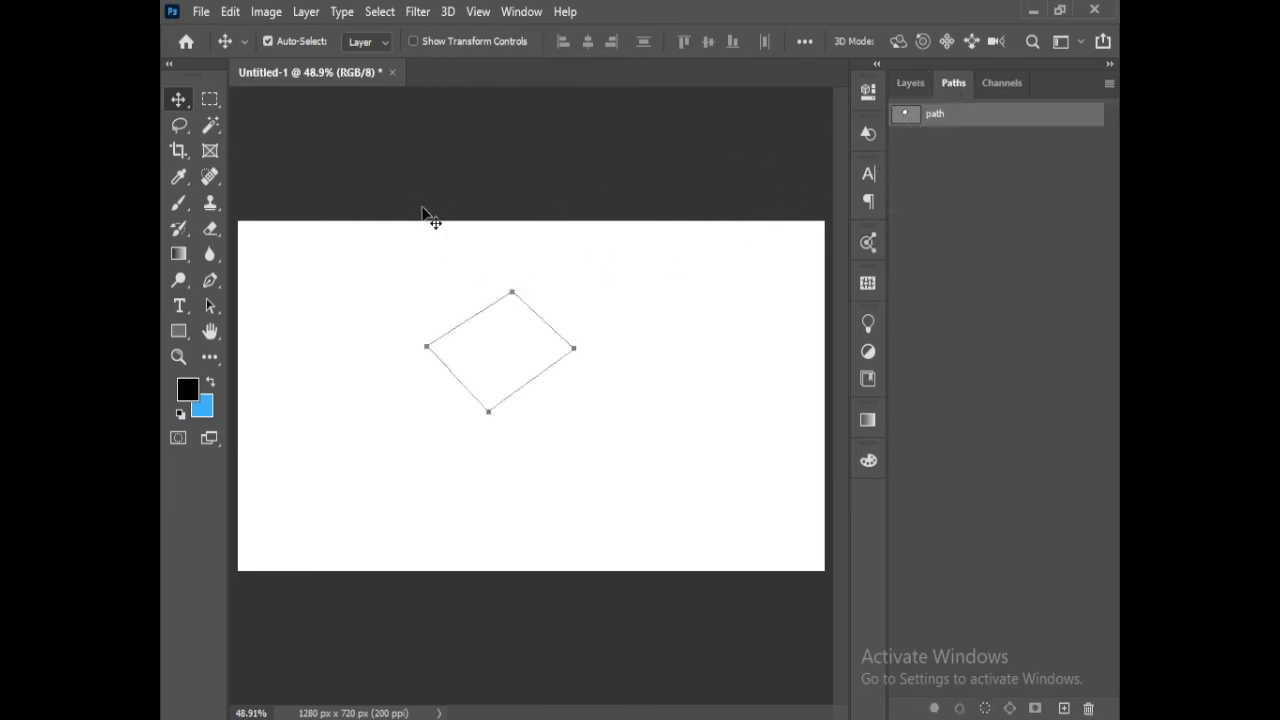
- Make a selection from the diamond path, deselect, dismiss the save prompt, and re-show the path
{"action": "key", "text": "p"}
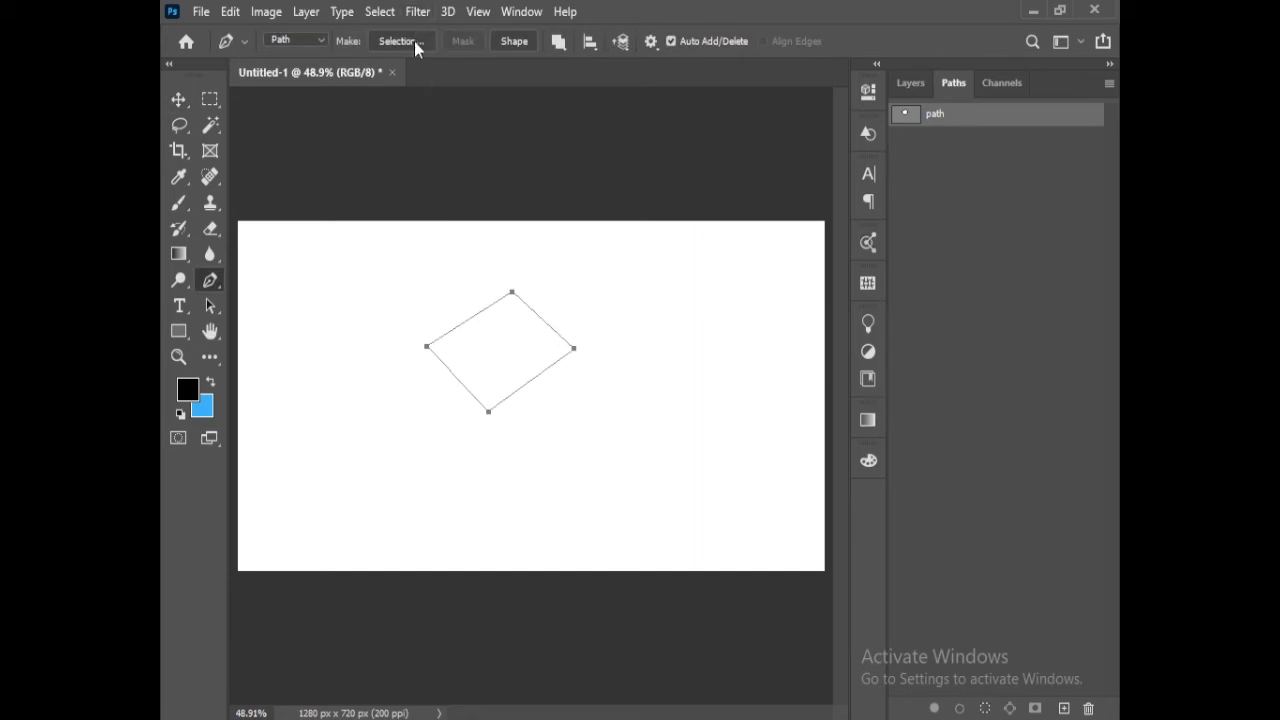
{"action": "left_click", "coordinate": [414, 41]}
{"action": "left_click", "coordinate": [731, 179]}
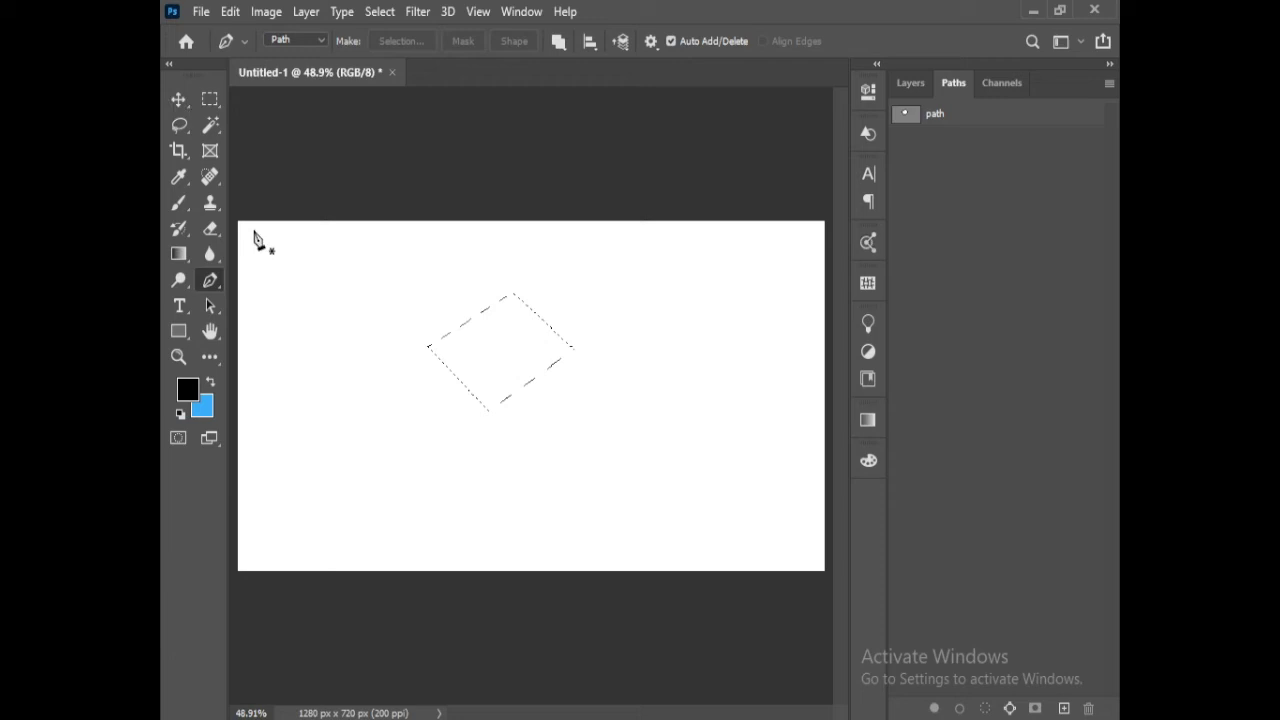
{"action": "key", "text": "ctrl+d"}
{"action": "key", "text": "ctrl+s"}
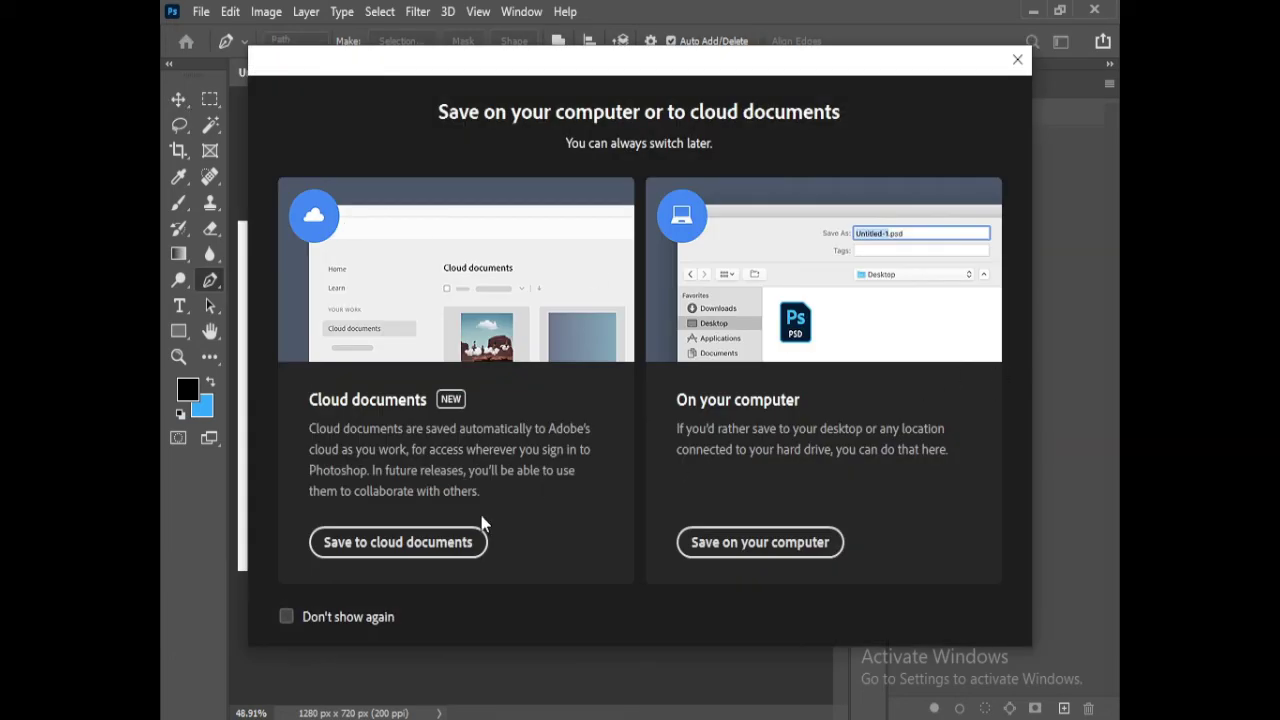
{"action": "left_click", "coordinate": [1017, 60]}
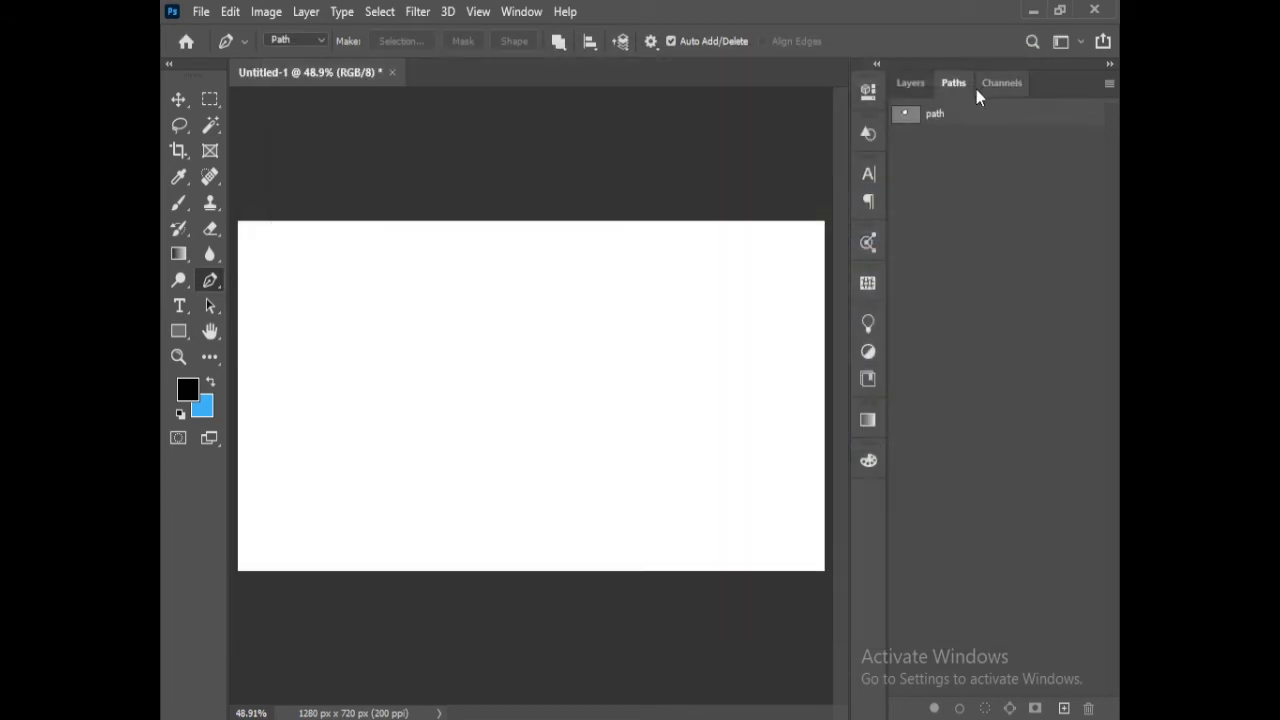
{"action": "left_click", "coordinate": [902, 118]}
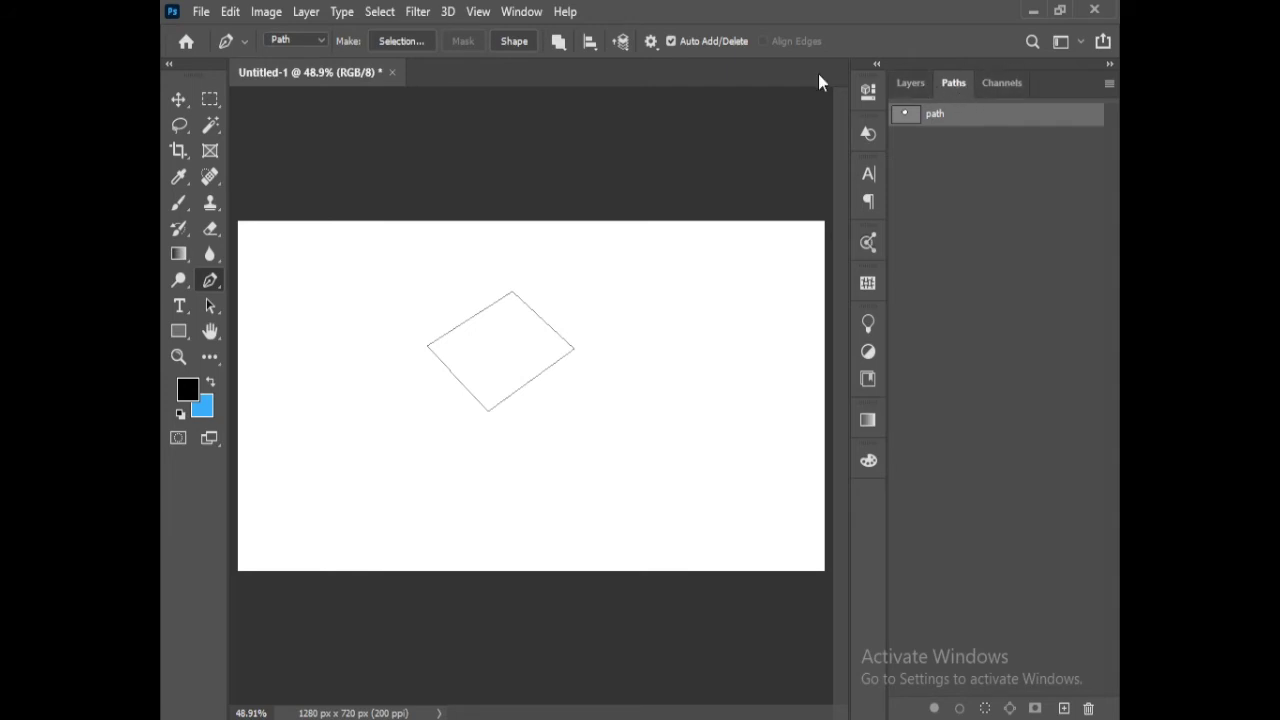
{"action": "left_click", "coordinate": [522, 12]}
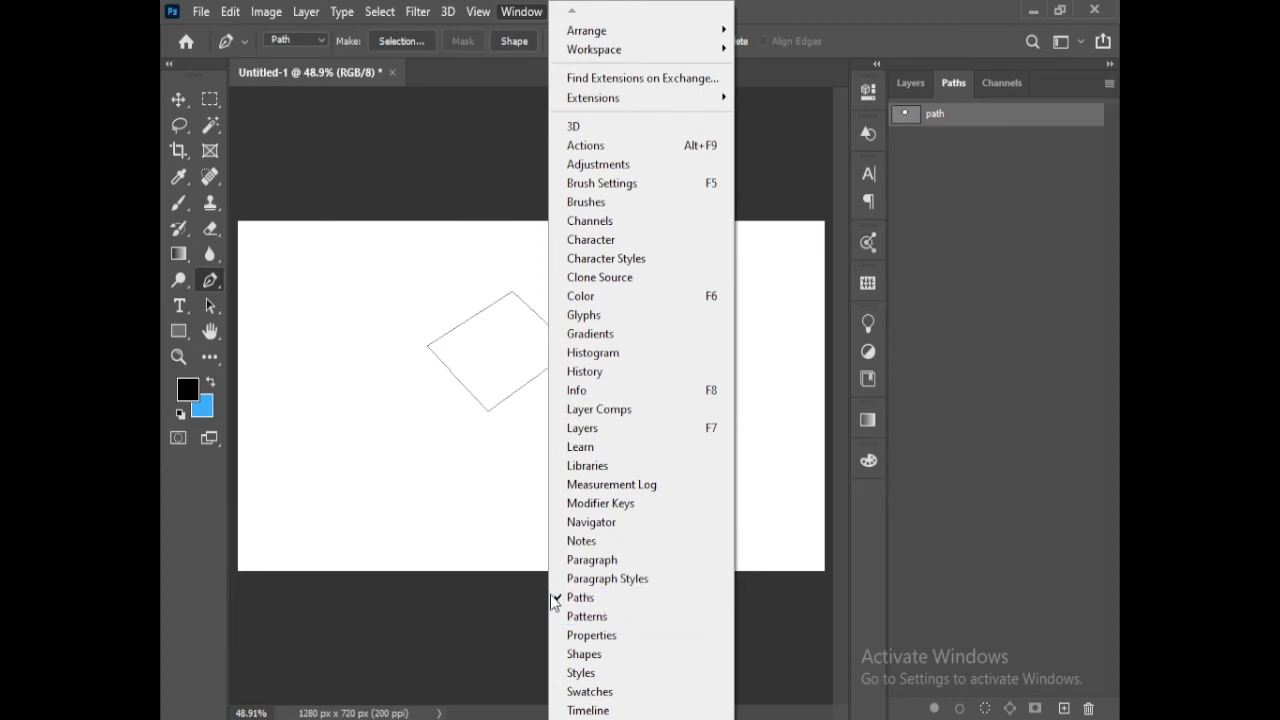
{"action": "left_click", "coordinate": [462, 484]}
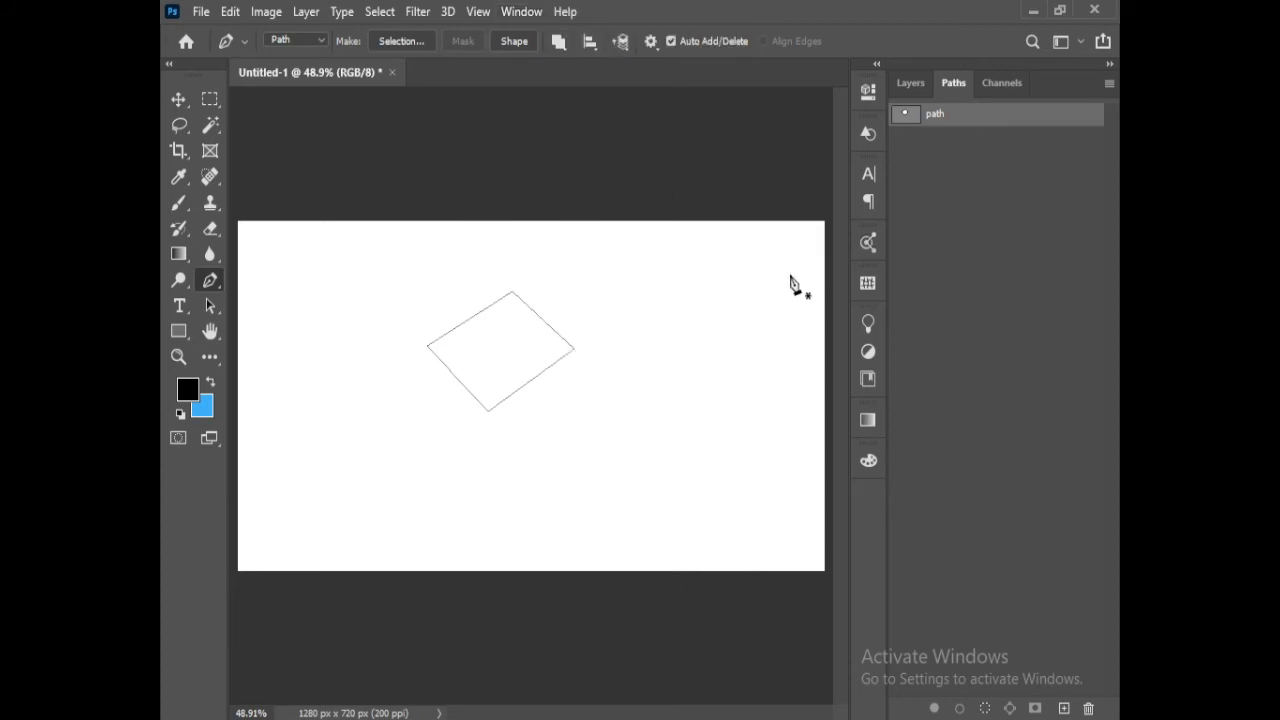
{"action": "left_click", "coordinate": [178, 99]}
{"action": "left_click", "coordinate": [552, 346]}
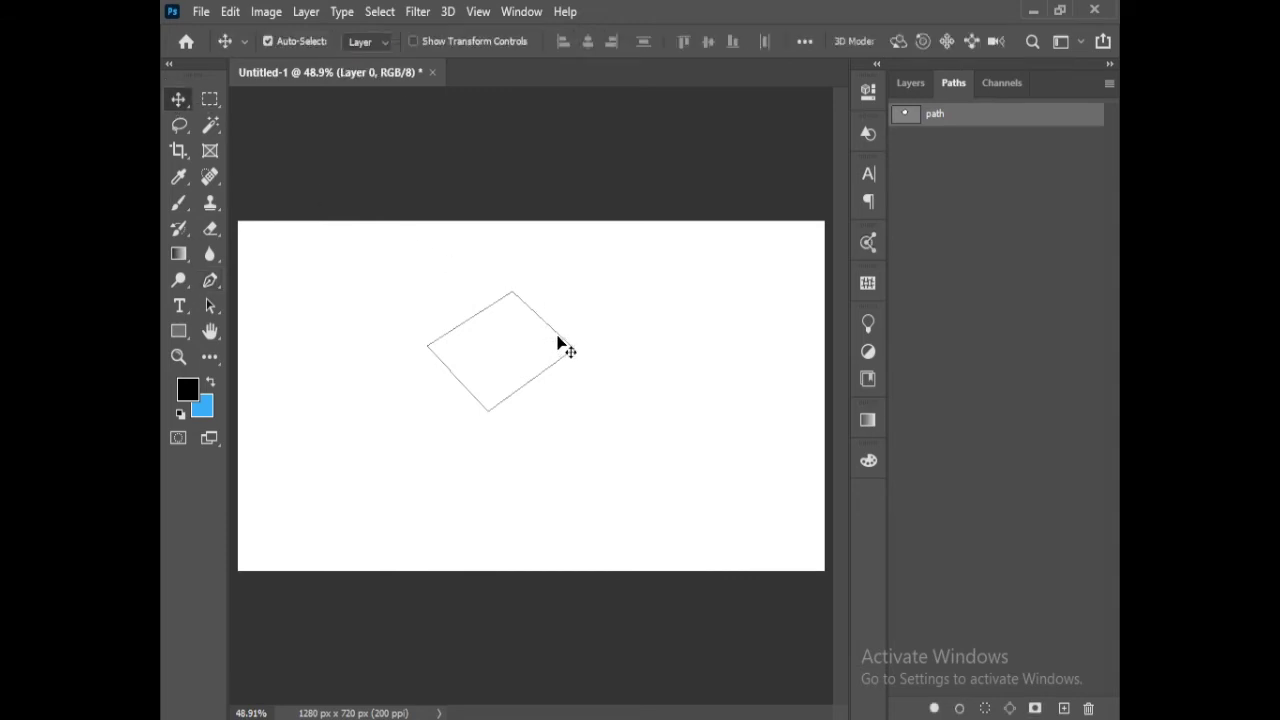
{"action": "right_click", "coordinate": [955, 116]}
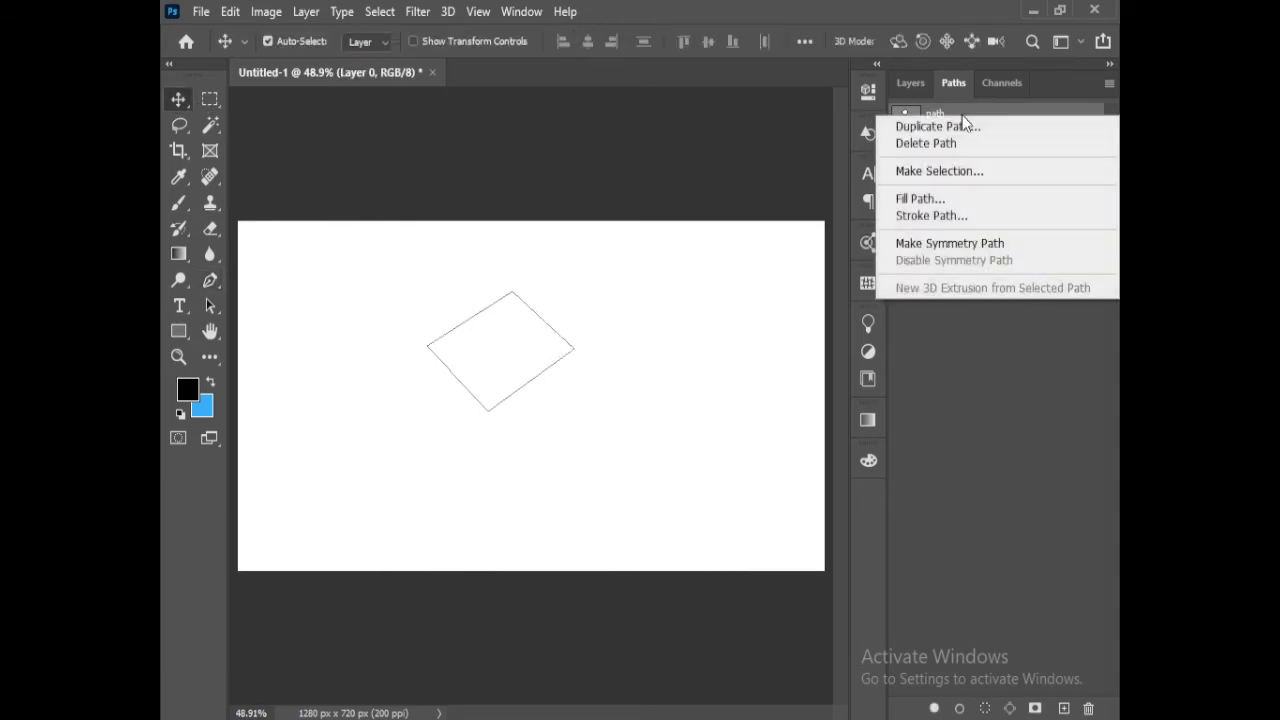
{"action": "left_click", "coordinate": [945, 171]}
{"action": "left_click", "coordinate": [737, 177]}
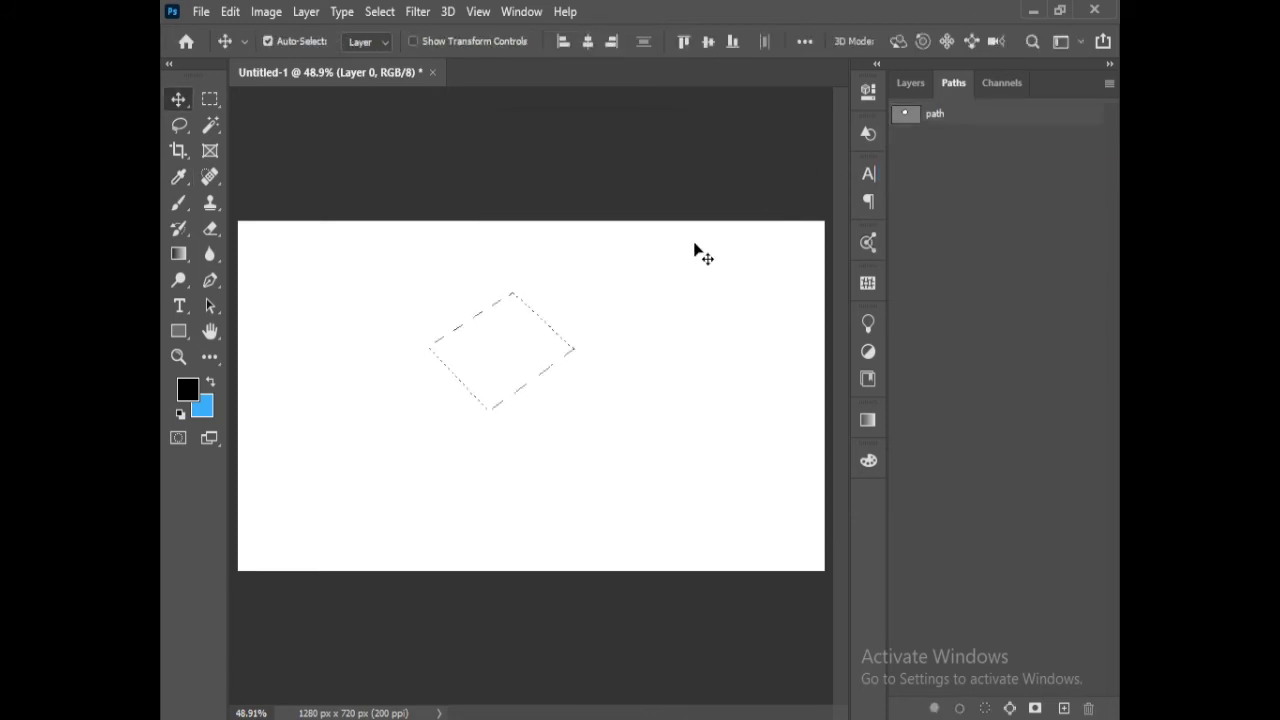
{"action": "key", "text": "ctrl+d"}
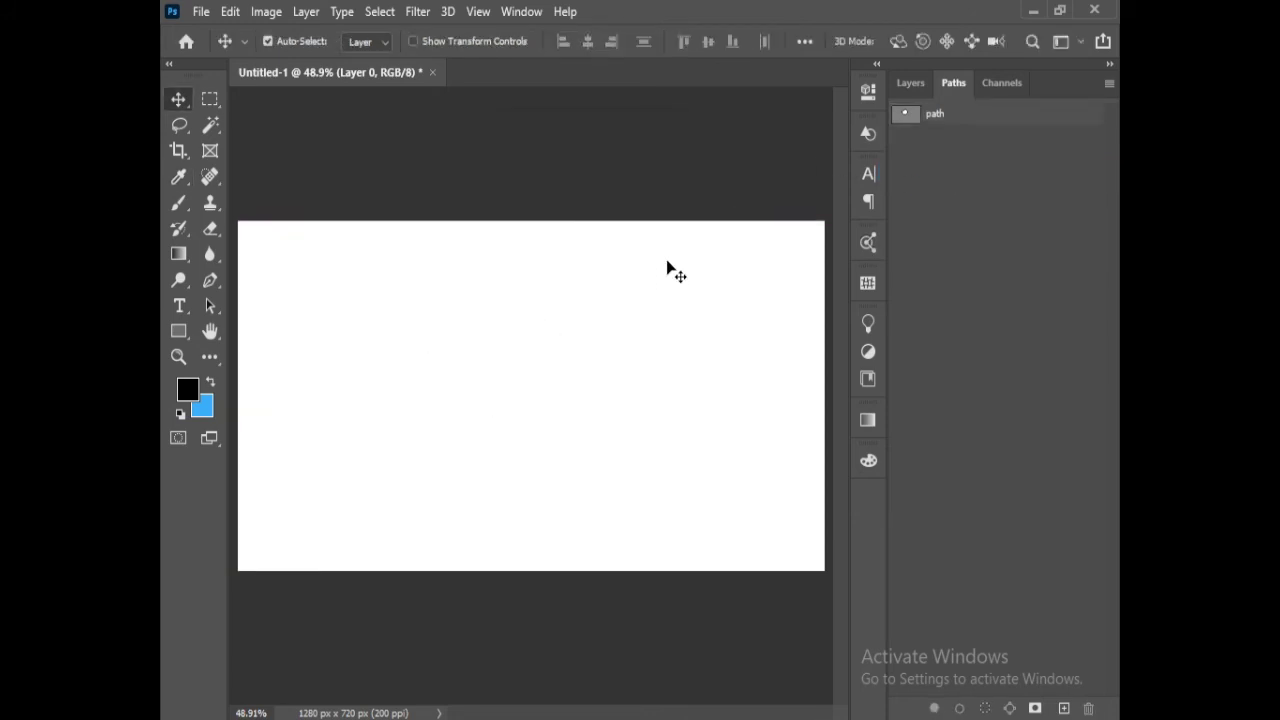
{"action": "left_click", "coordinate": [935, 116]}
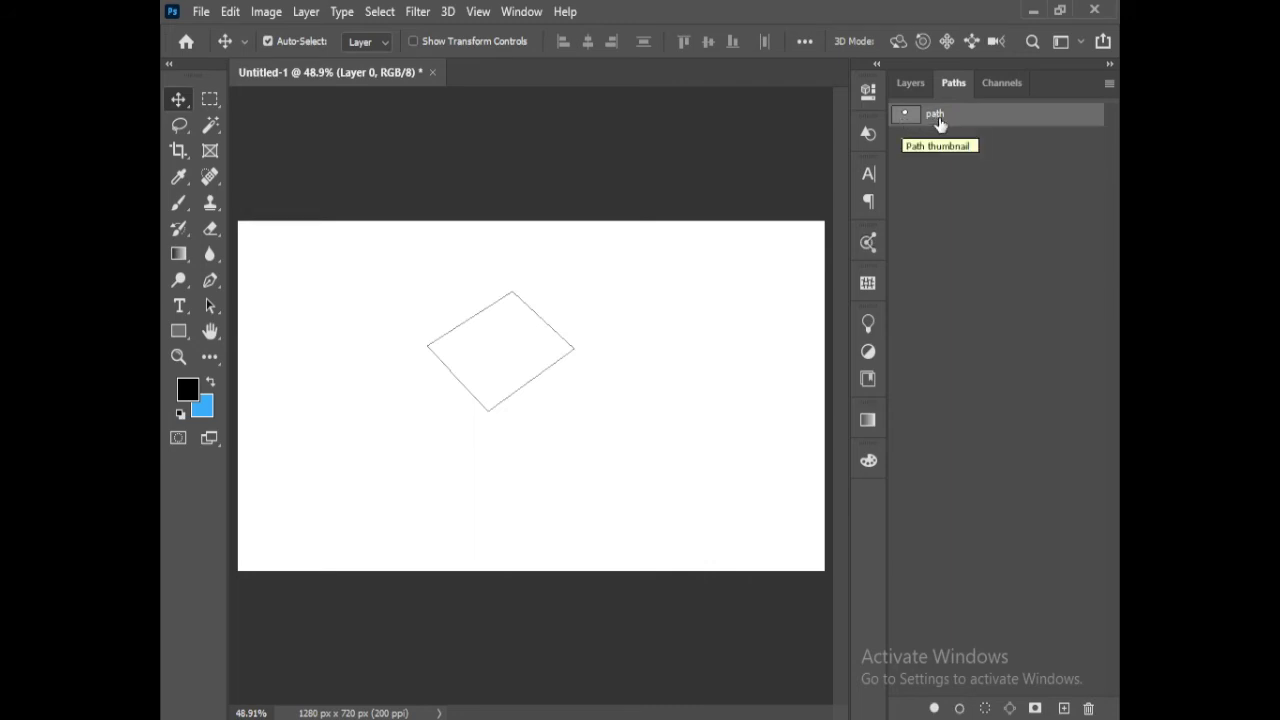
- Load the diamond path as a selection twice, clearing it each time with Ctrl+D
{"action": "right_click", "coordinate": [987, 121]}
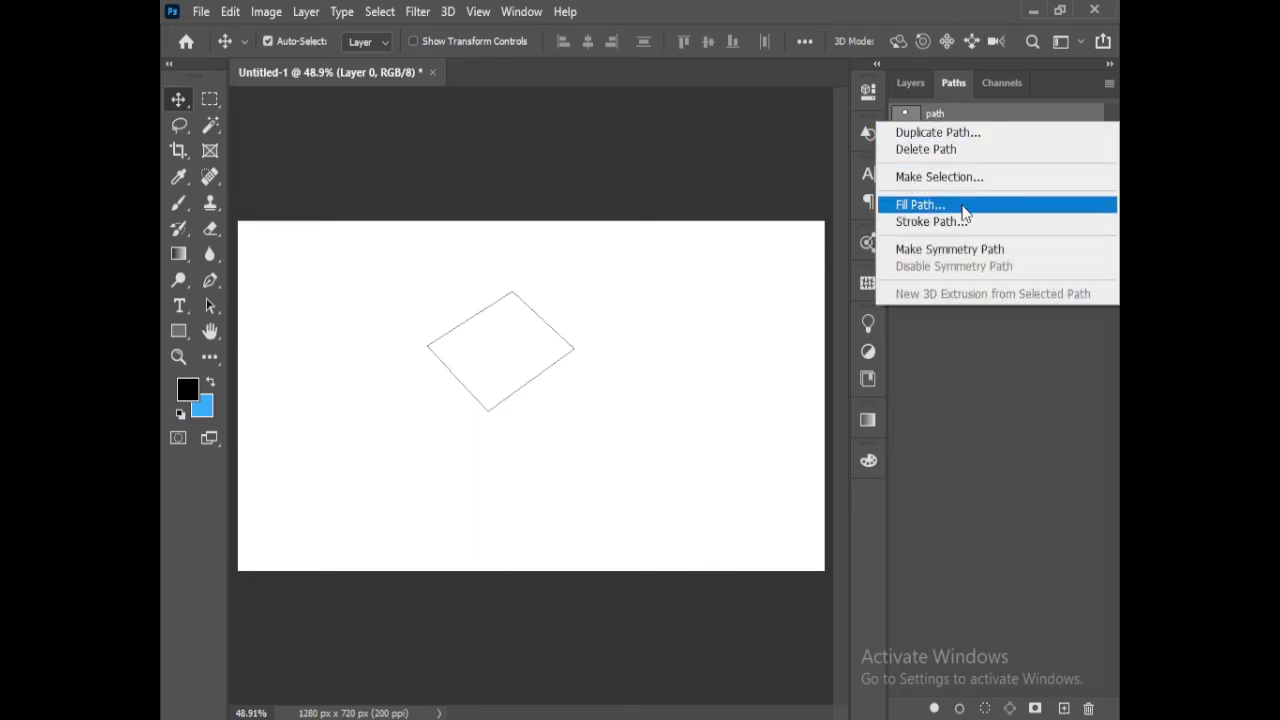
{"action": "left_click", "coordinate": [959, 328]}
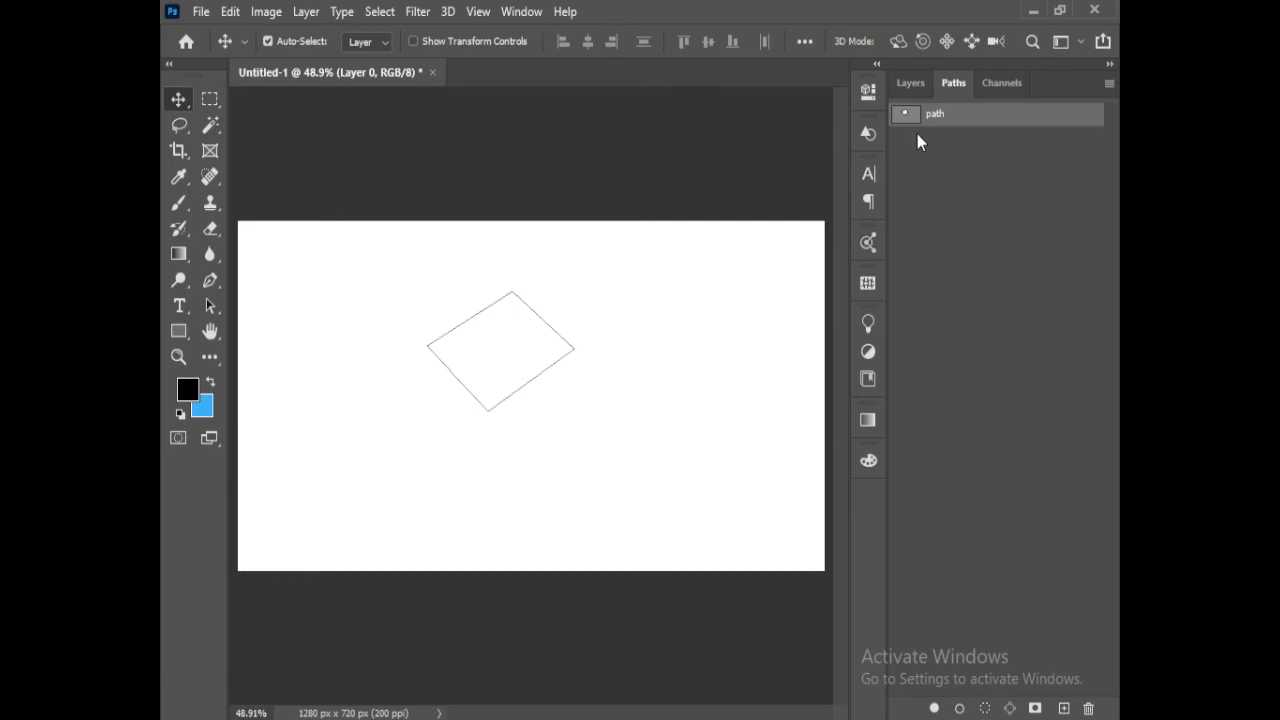
{"action": "left_click", "coordinate": [911, 118], "text": "ctrl"}
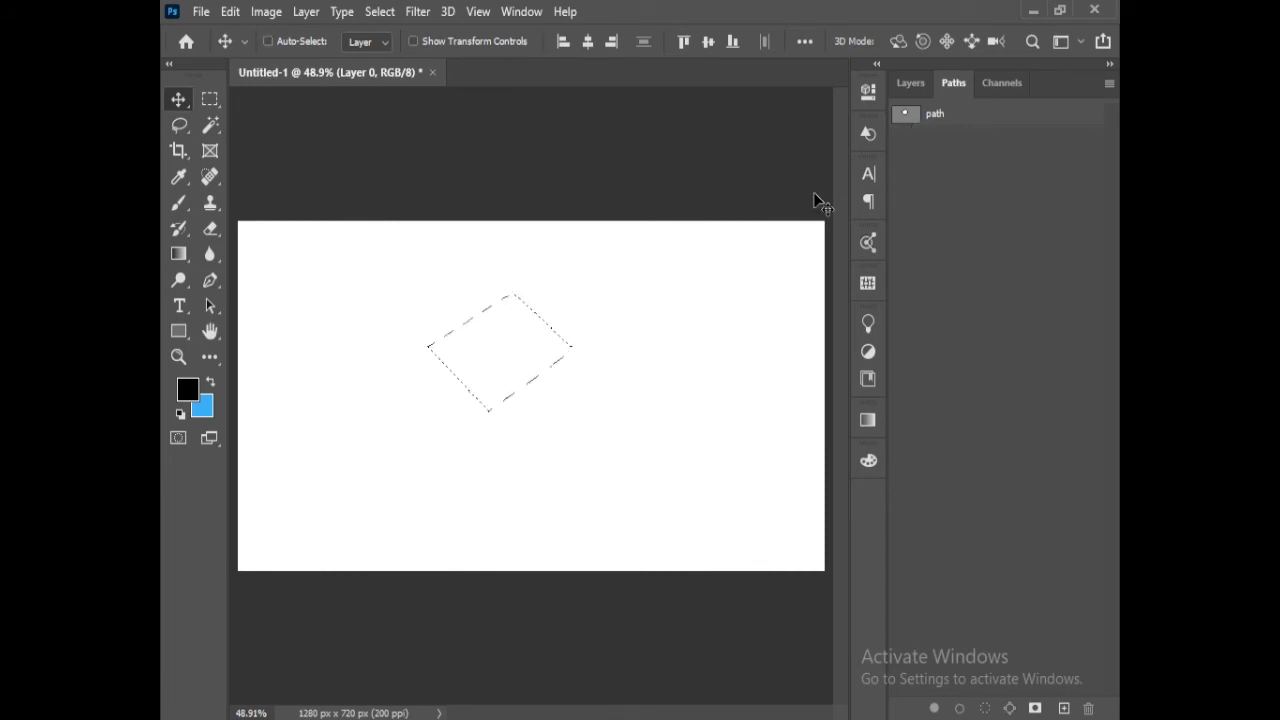
{"action": "key", "text": "ctrl+d"}
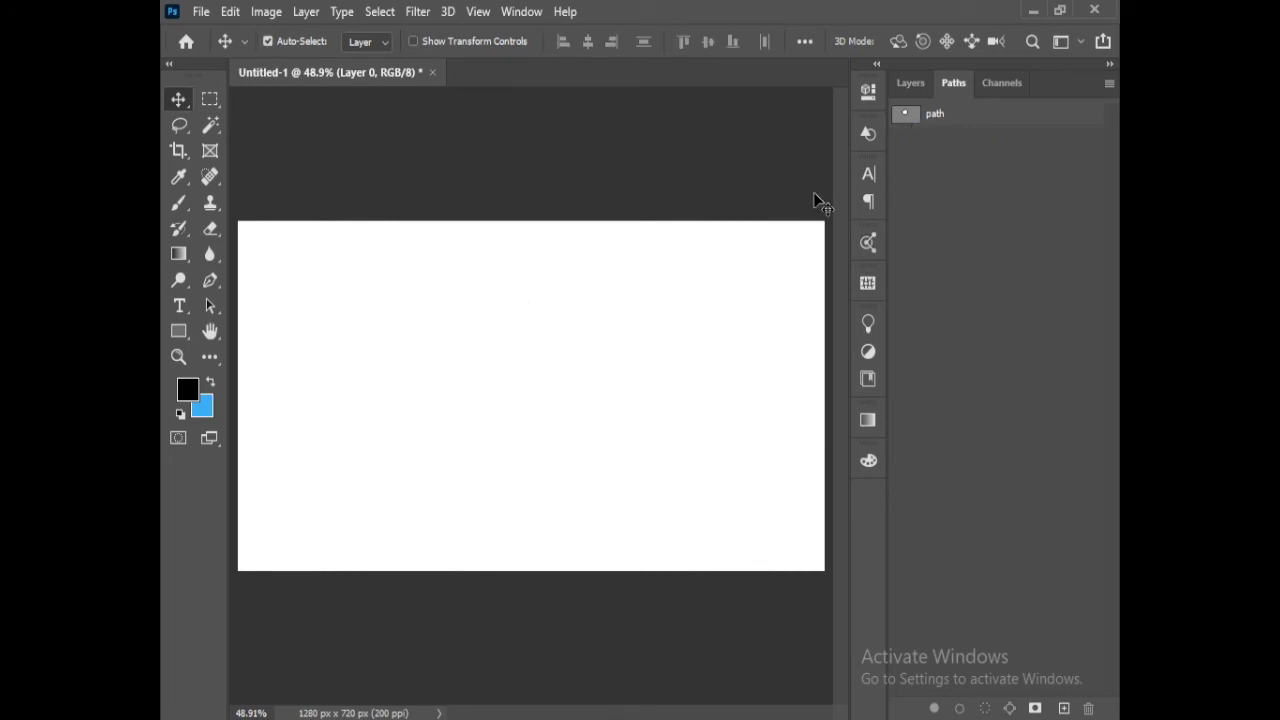
{"action": "left_click", "coordinate": [982, 113]}
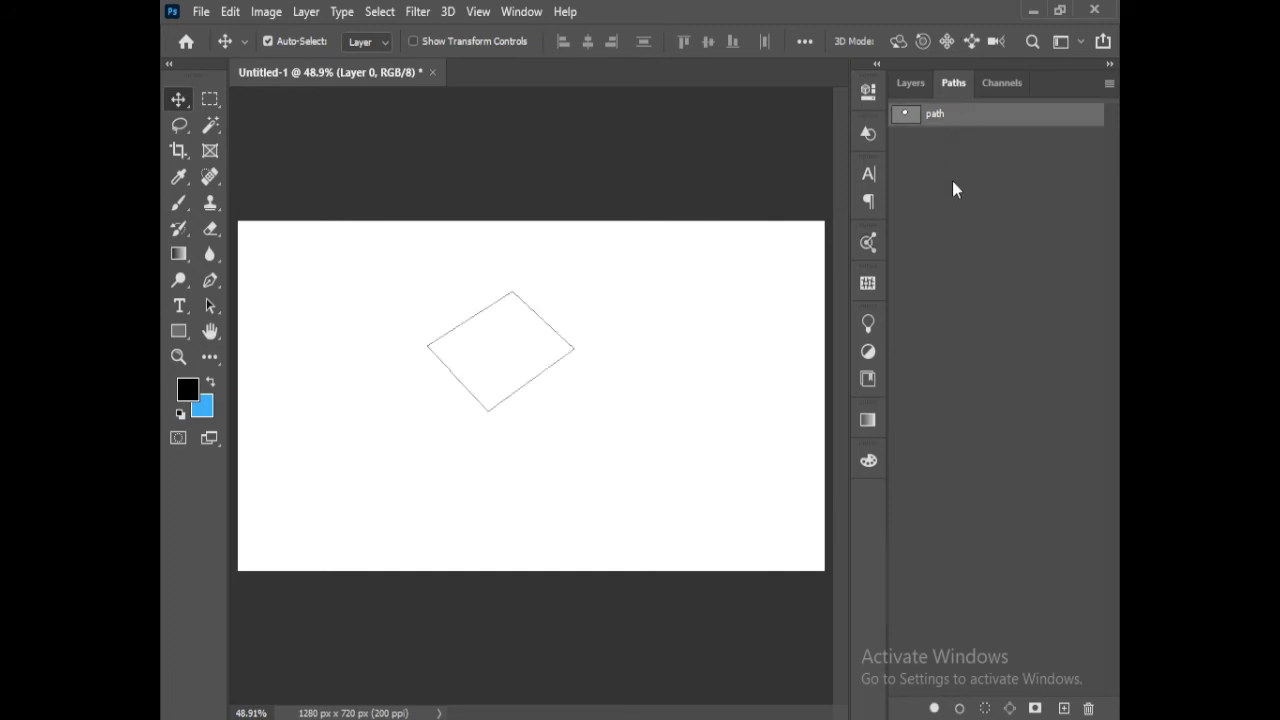
{"action": "key", "text": "ctrl+Return"}
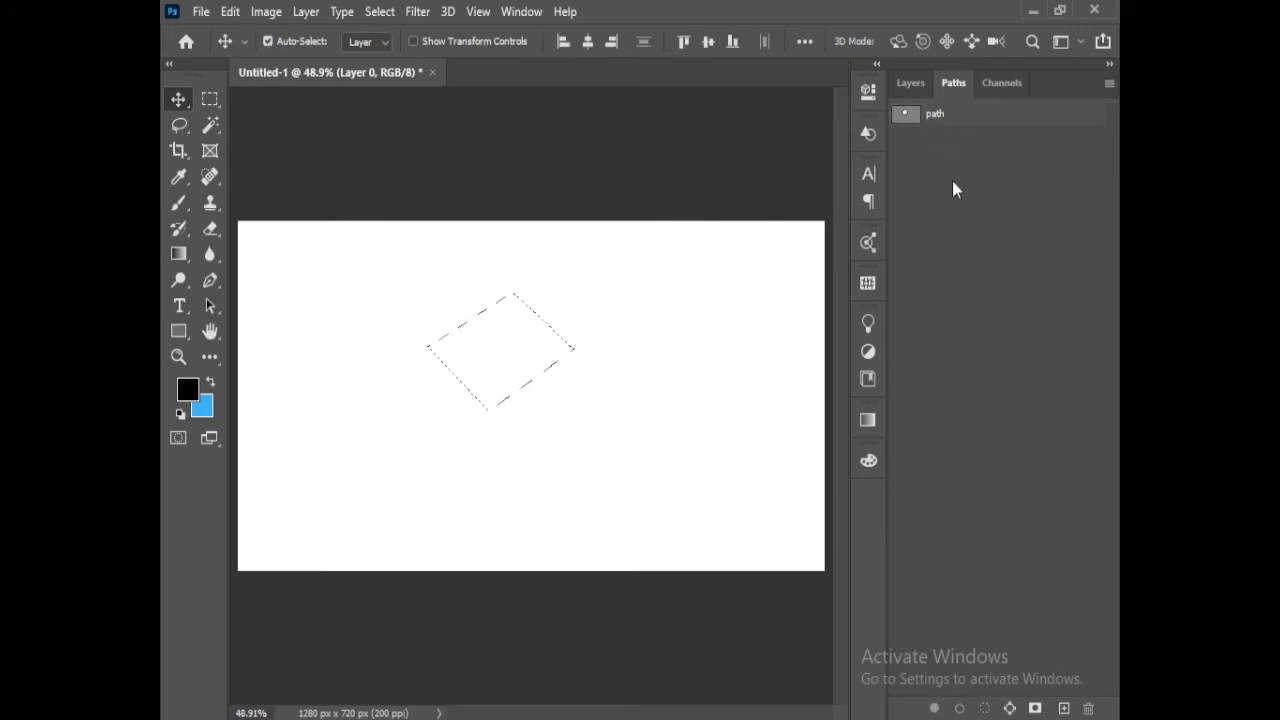
{"action": "key", "text": "ctrl+d"}
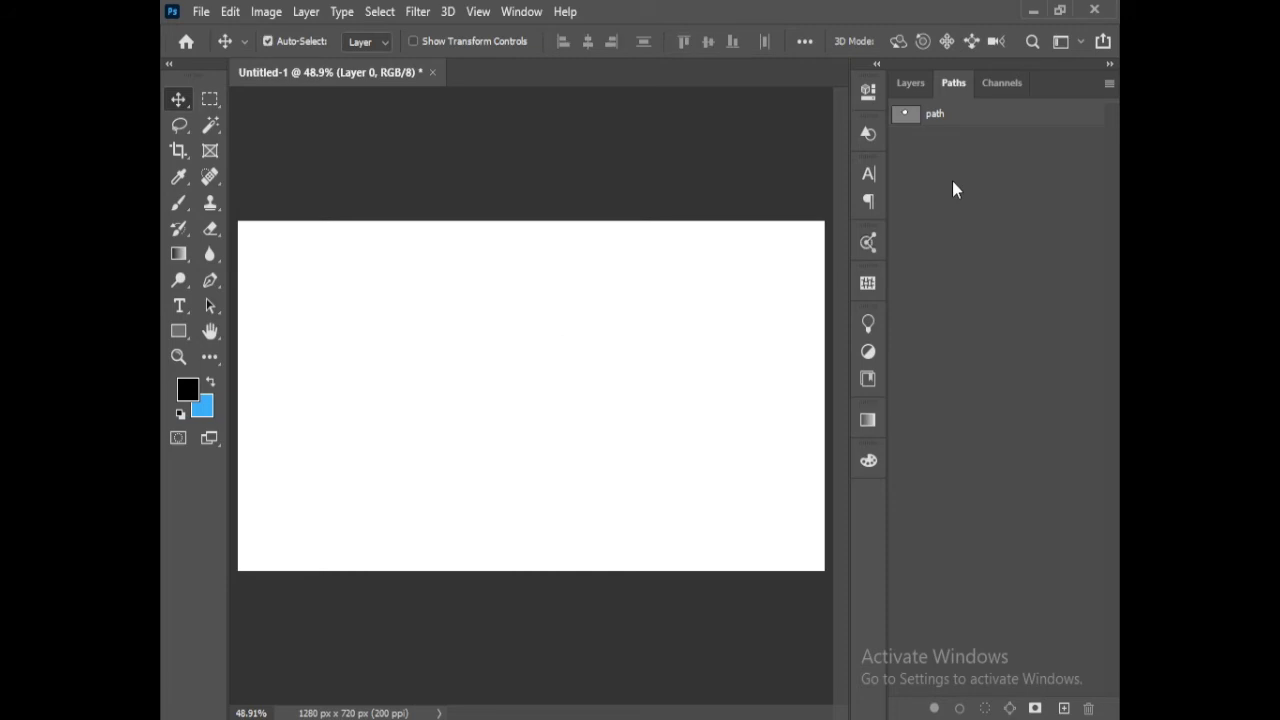
- Switch between the Layers and Paths panels, displaying the saved diamond path
{"action": "left_click", "coordinate": [911, 84]}
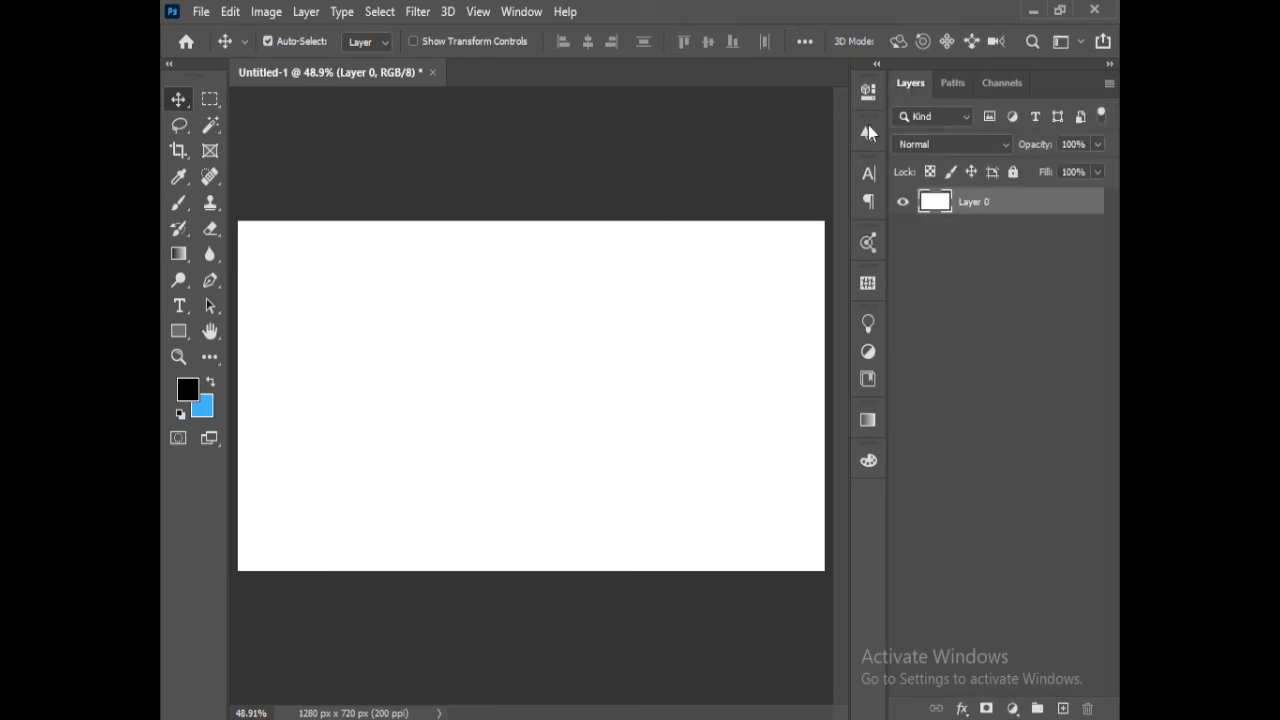
{"action": "left_click", "coordinate": [950, 84]}
{"action": "left_click", "coordinate": [903, 116]}
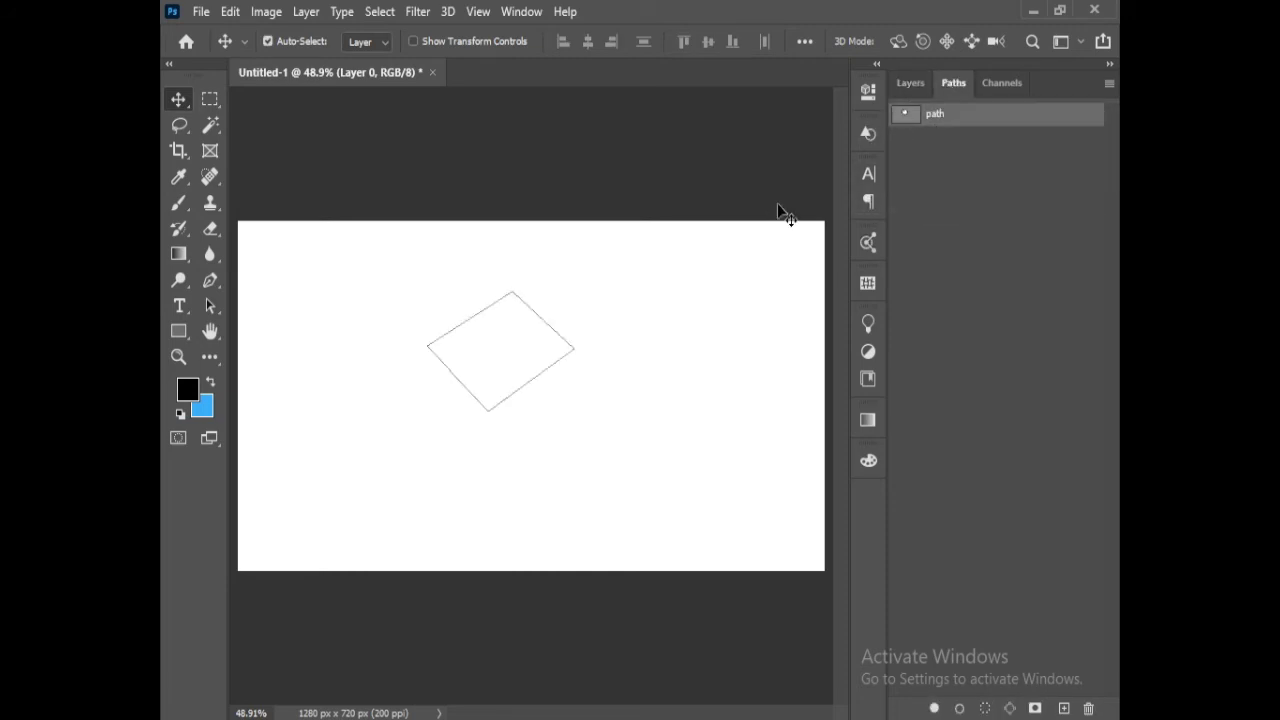
{"action": "left_click", "coordinate": [922, 83]}
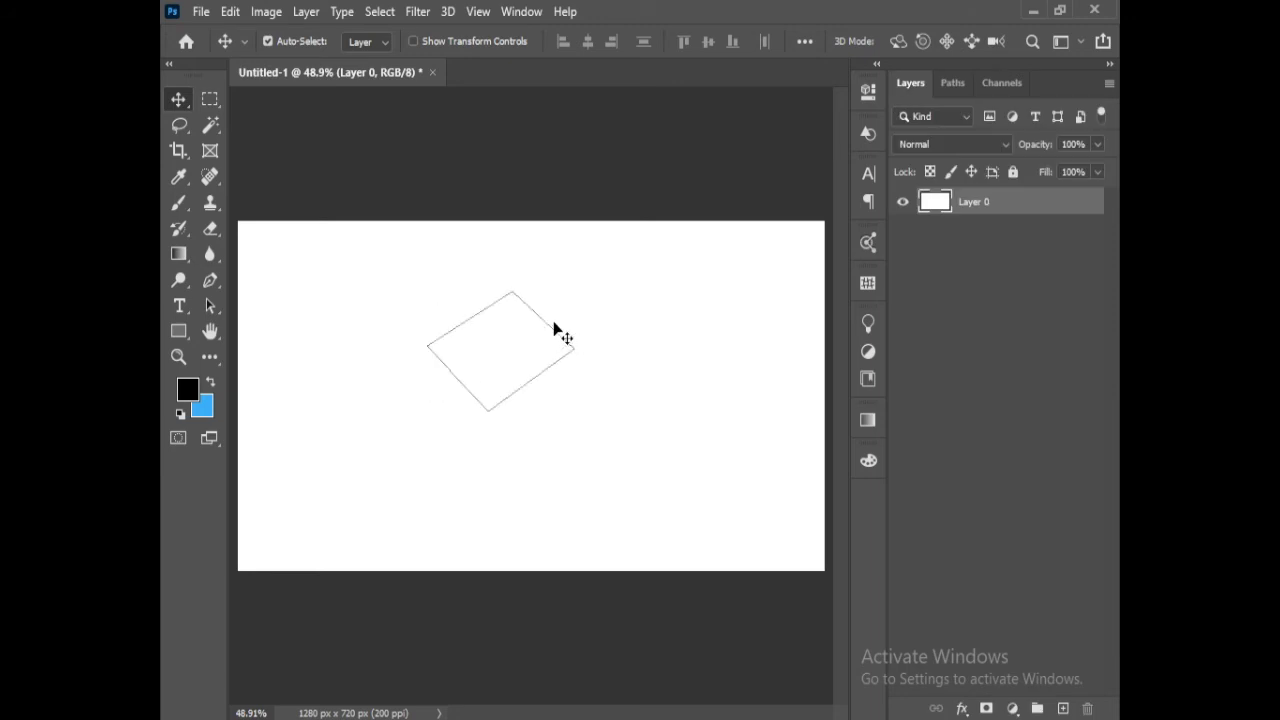
- With the Pen tool, place two trial anchors and delete the test segment
{"action": "key", "text": "p"}
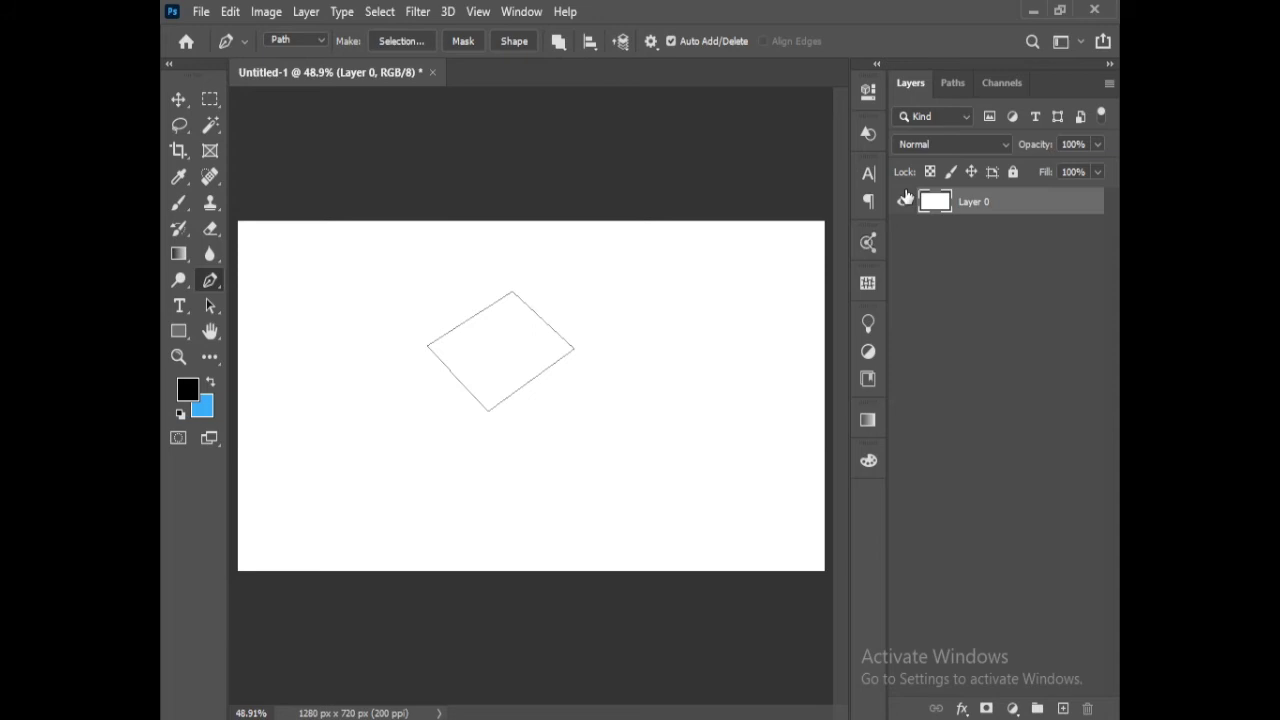
{"action": "left_click", "coordinate": [952, 84]}
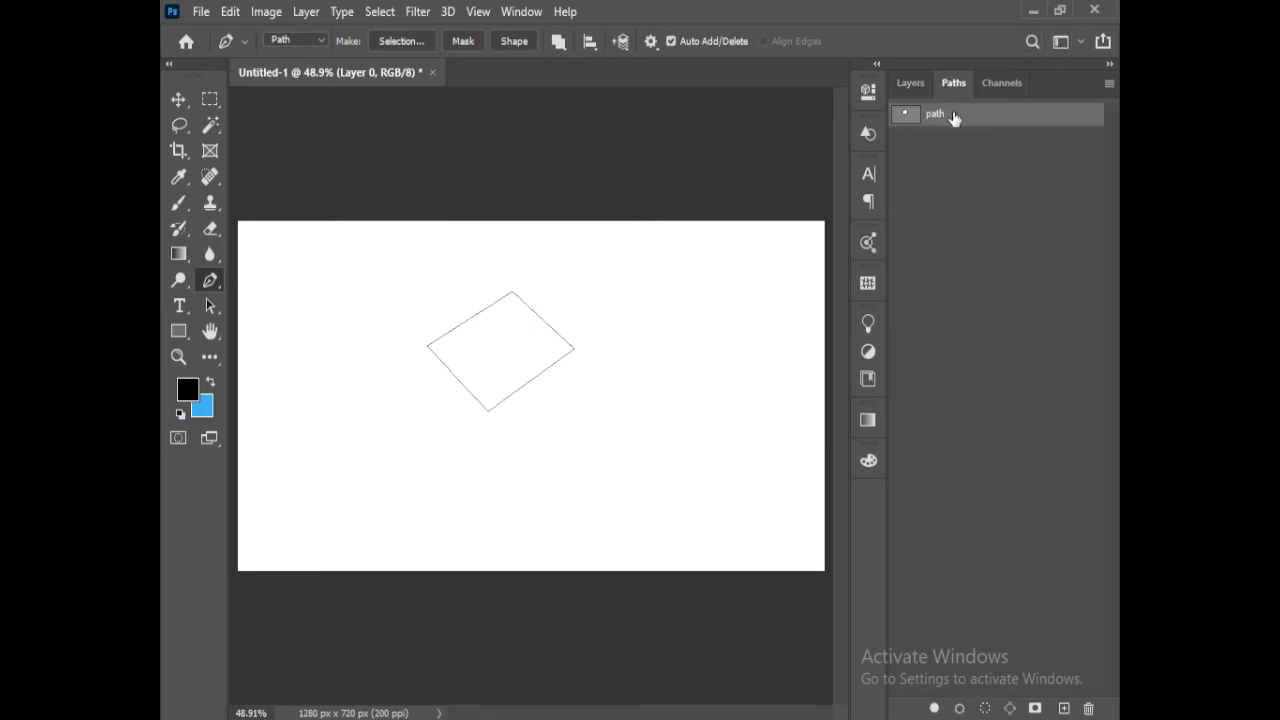
{"action": "left_click", "coordinate": [178, 99]}
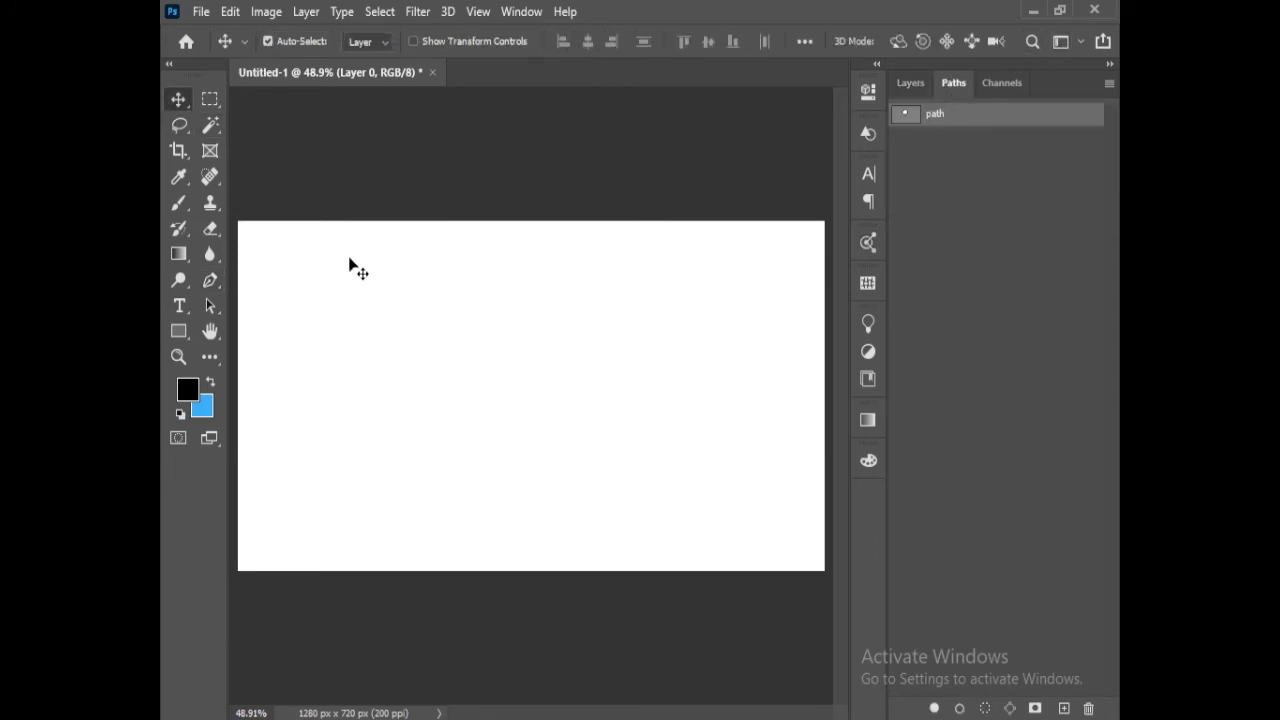
{"action": "key", "text": "p"}
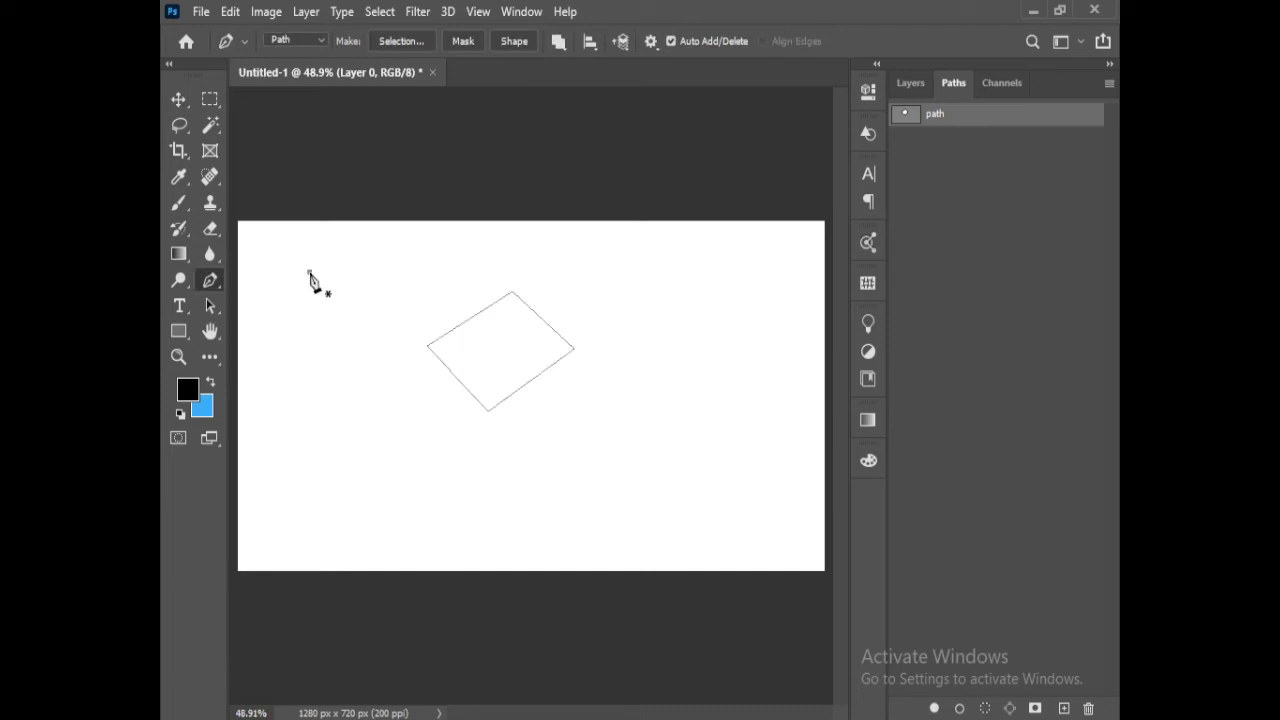
{"action": "left_click", "coordinate": [309, 272]}
{"action": "left_click", "coordinate": [349, 341]}
{"action": "key", "text": "Delete"}
{"action": "key", "text": "Delete"}
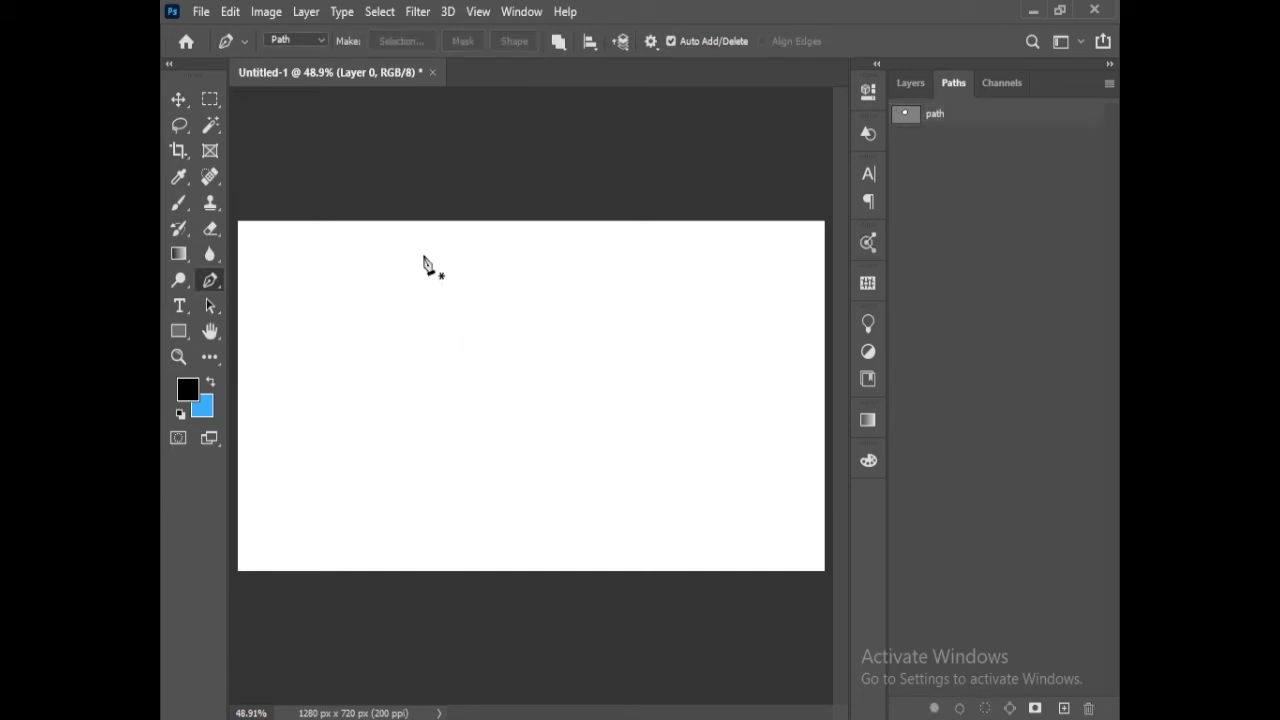
- Set the Pen to Shape mode and click four corners to create the black Shape 1 quadrilateral
{"action": "left_click", "coordinate": [314, 42]}
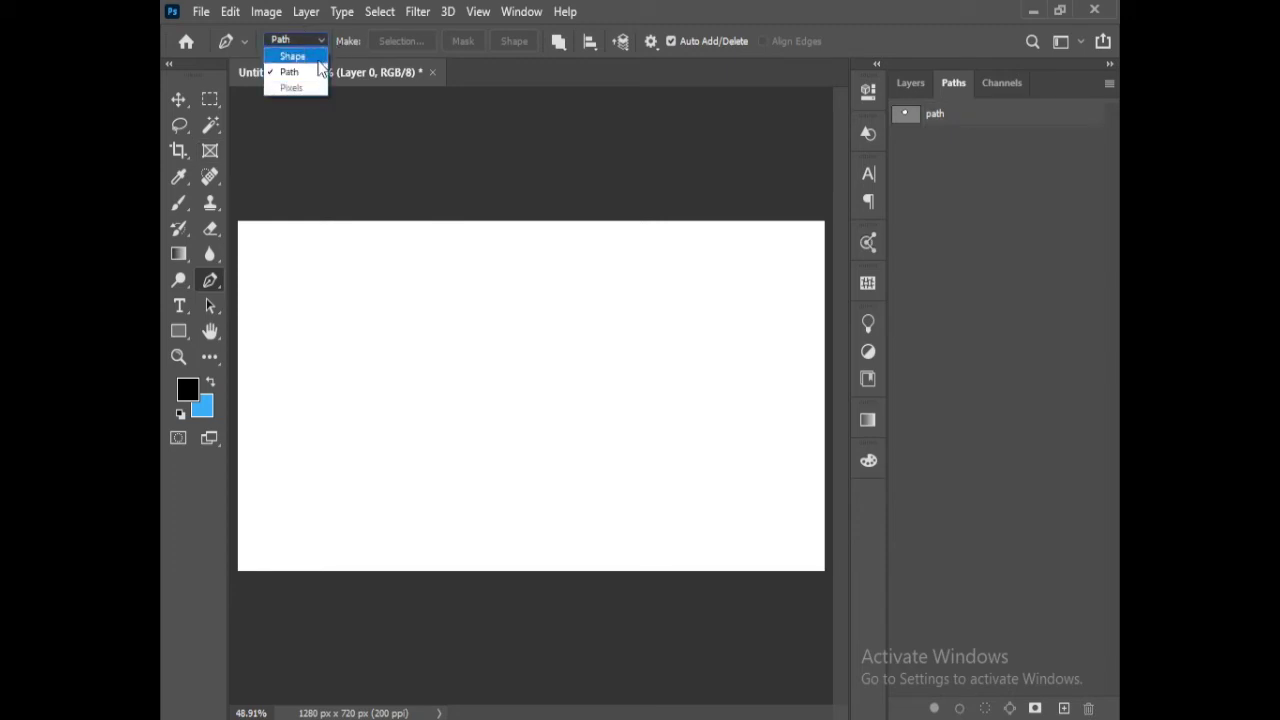
{"action": "left_click", "coordinate": [316, 58]}
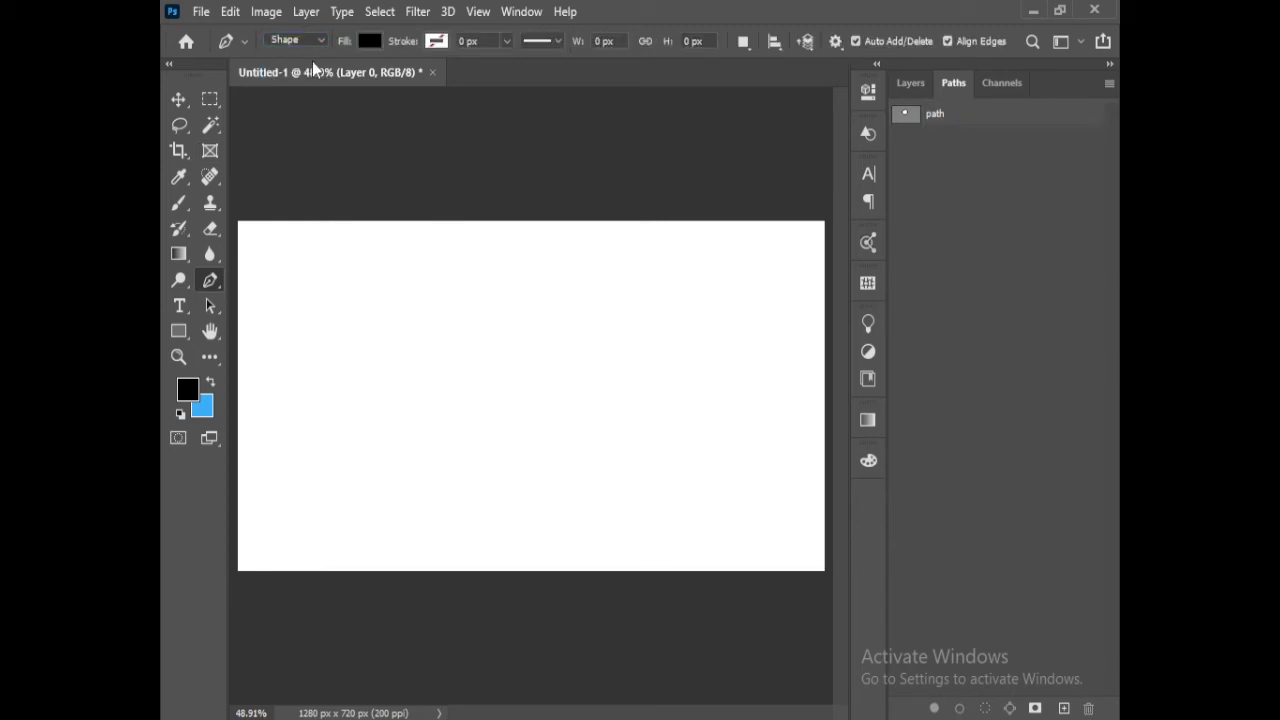
{"action": "left_click", "coordinate": [286, 354]}
{"action": "left_click", "coordinate": [355, 454]}
{"action": "left_click", "coordinate": [474, 342]}
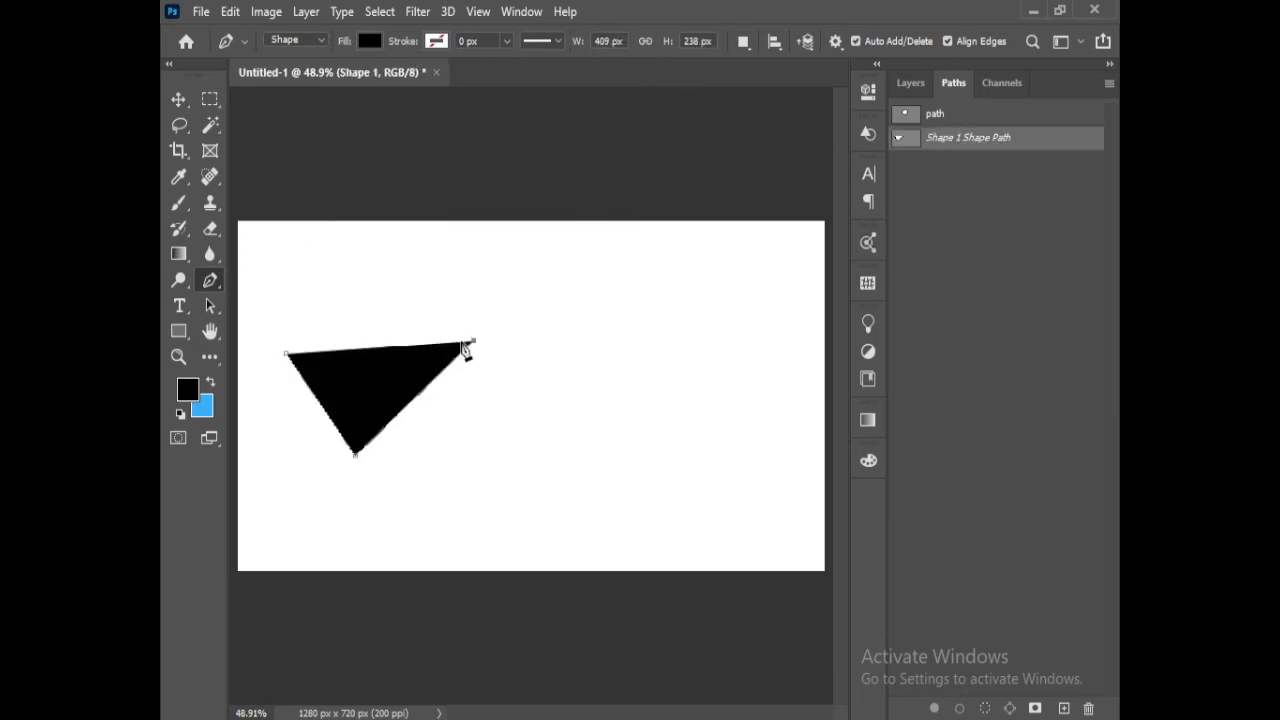
{"action": "left_click", "coordinate": [372, 282]}
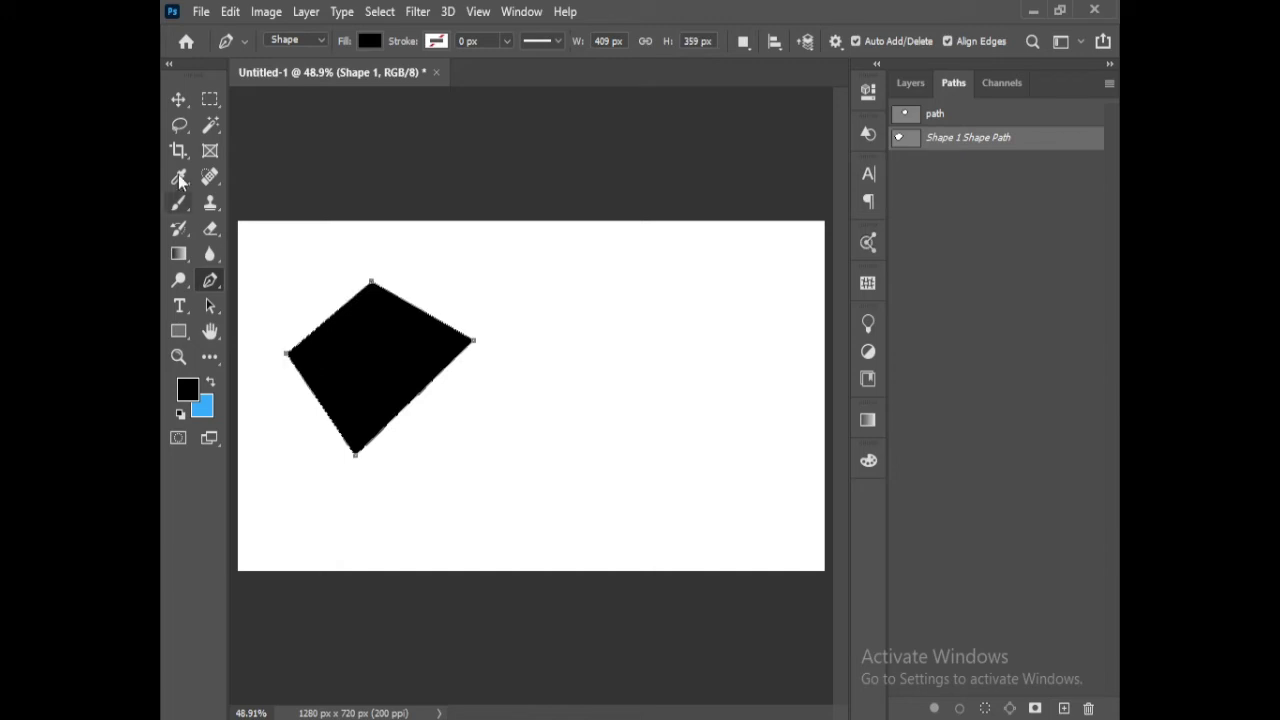
{"action": "left_click", "coordinate": [187, 101]}
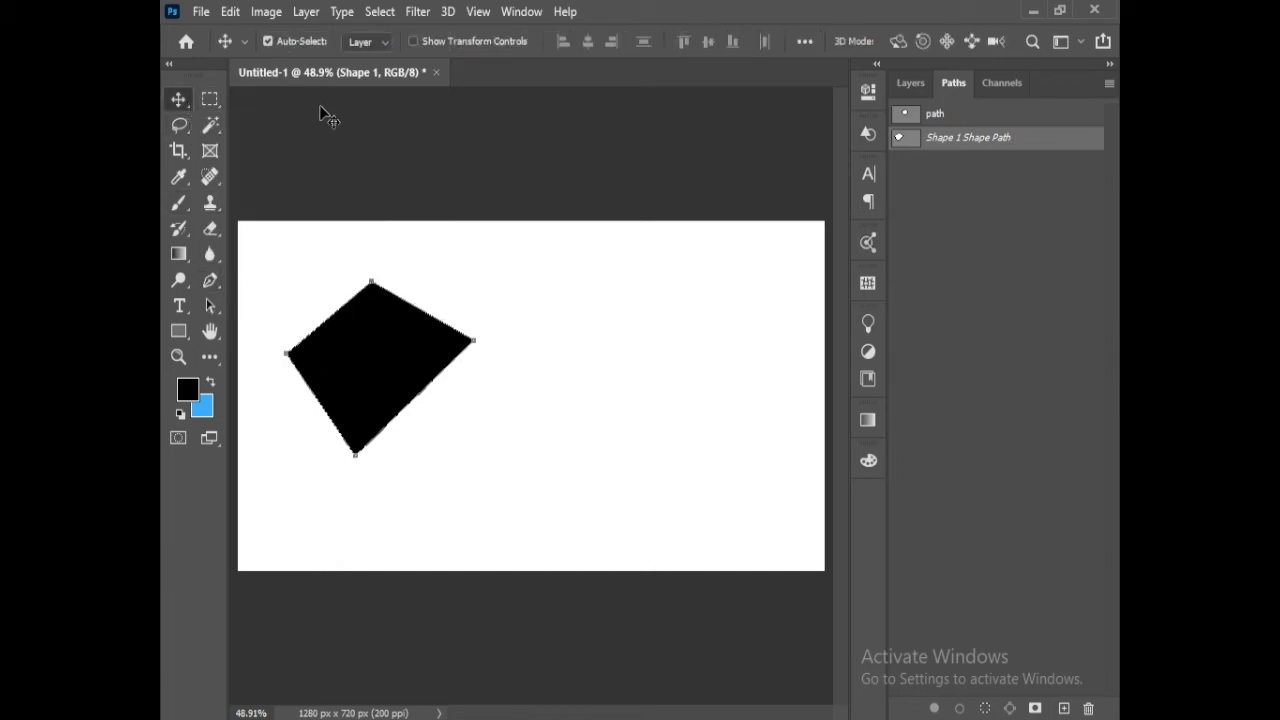
- Give Shape 1 a blue fill and a red stroke
{"action": "key", "text": "p"}
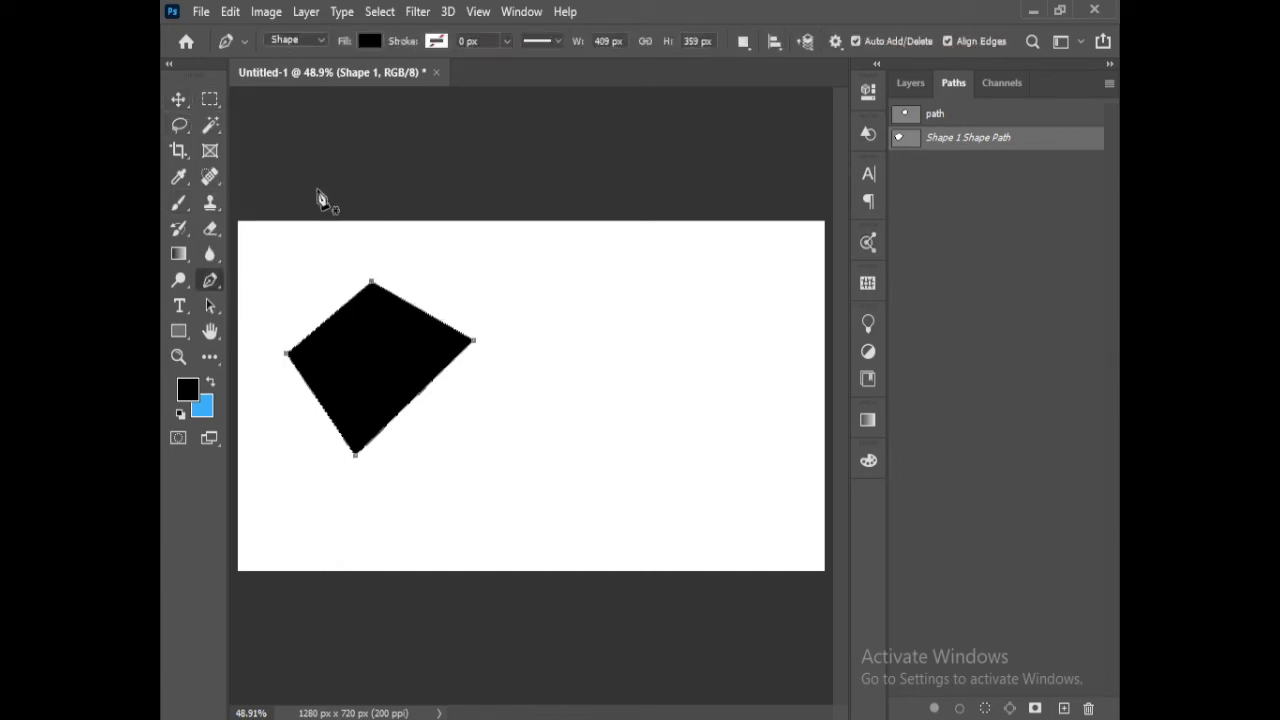
{"action": "left_click", "coordinate": [368, 41]}
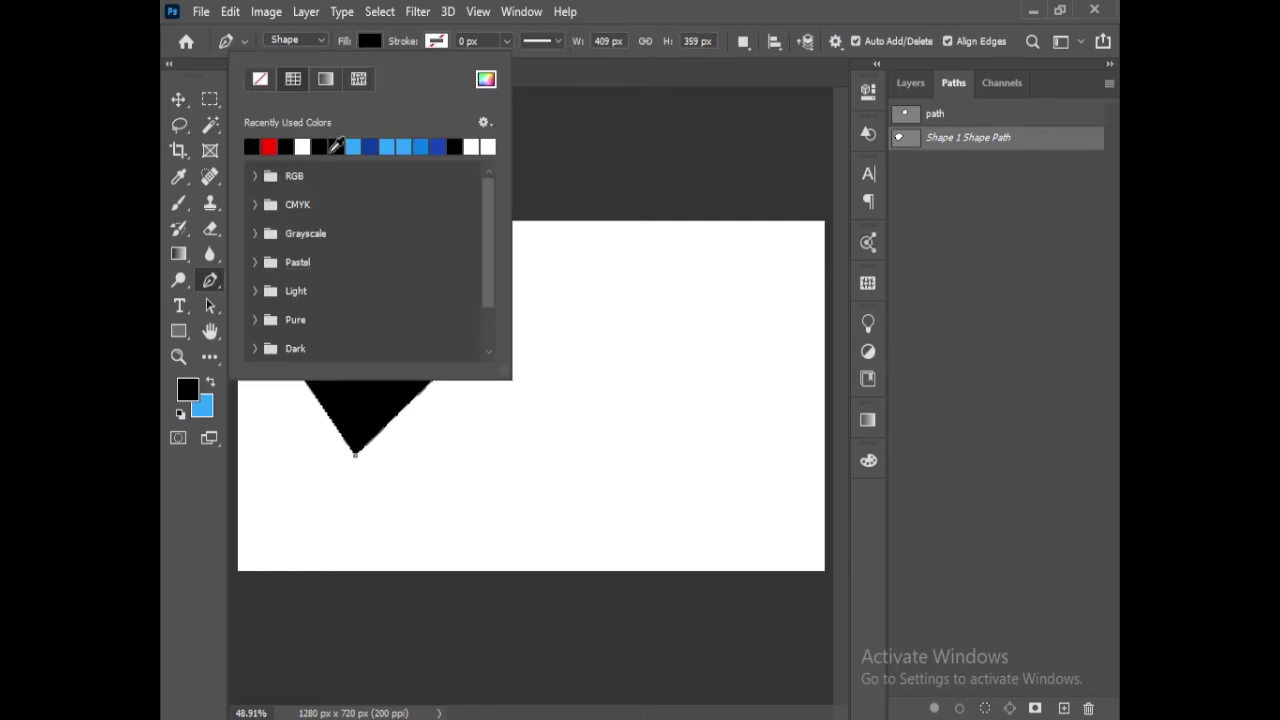
{"action": "left_click", "coordinate": [353, 146]}
{"action": "left_click", "coordinate": [437, 40]}
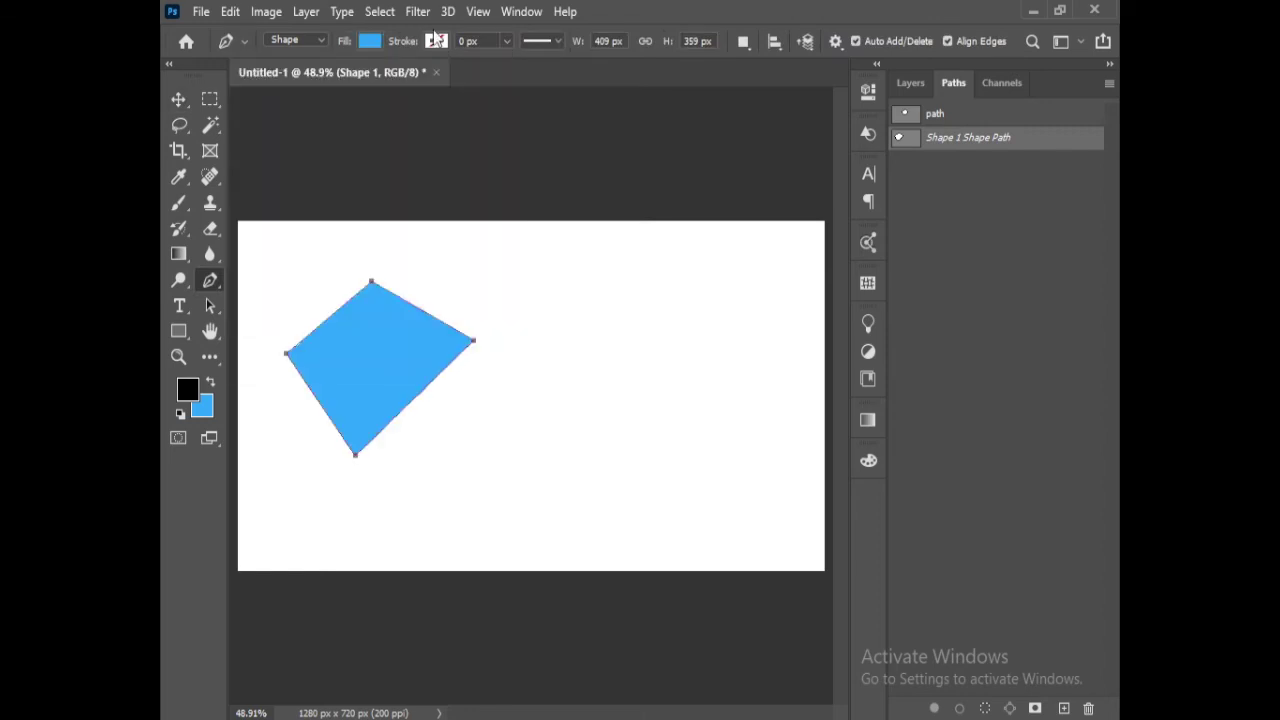
{"action": "left_click", "coordinate": [437, 40]}
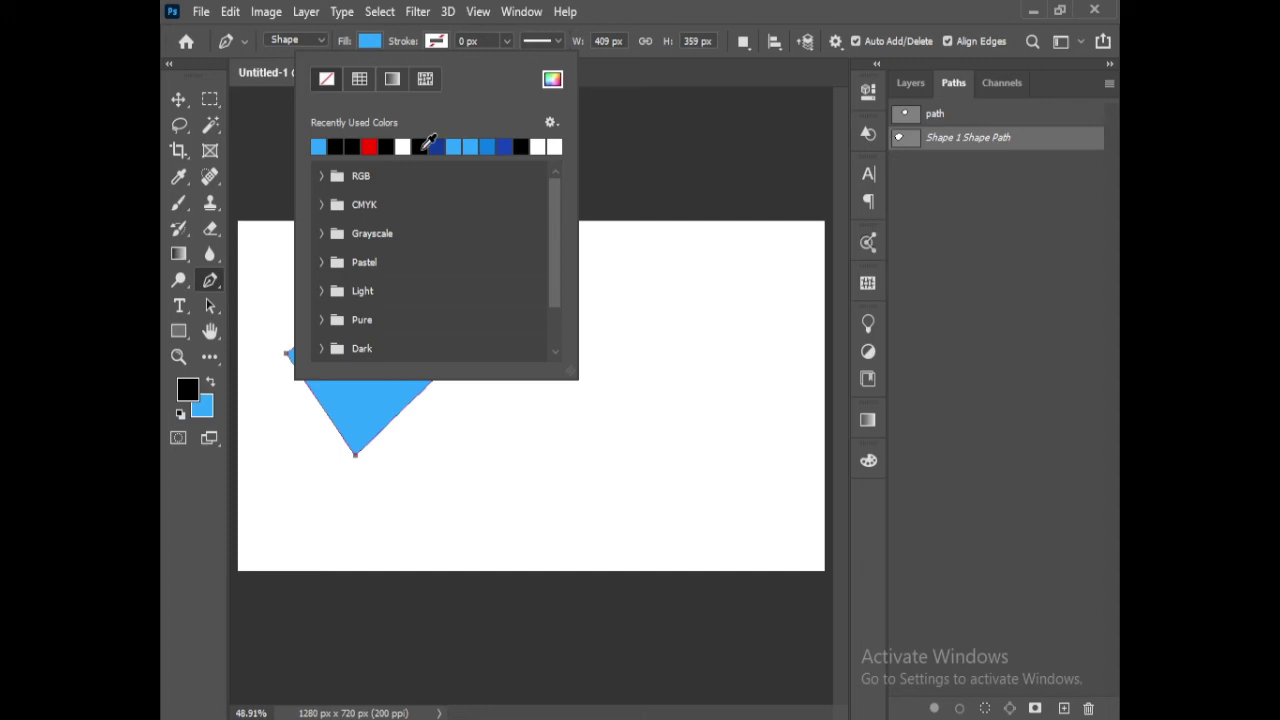
{"action": "left_click", "coordinate": [369, 146]}
{"action": "left_click", "coordinate": [433, 44]}
- Set the red stroke width to 19.77 px
{"action": "left_click", "coordinate": [506, 42]}
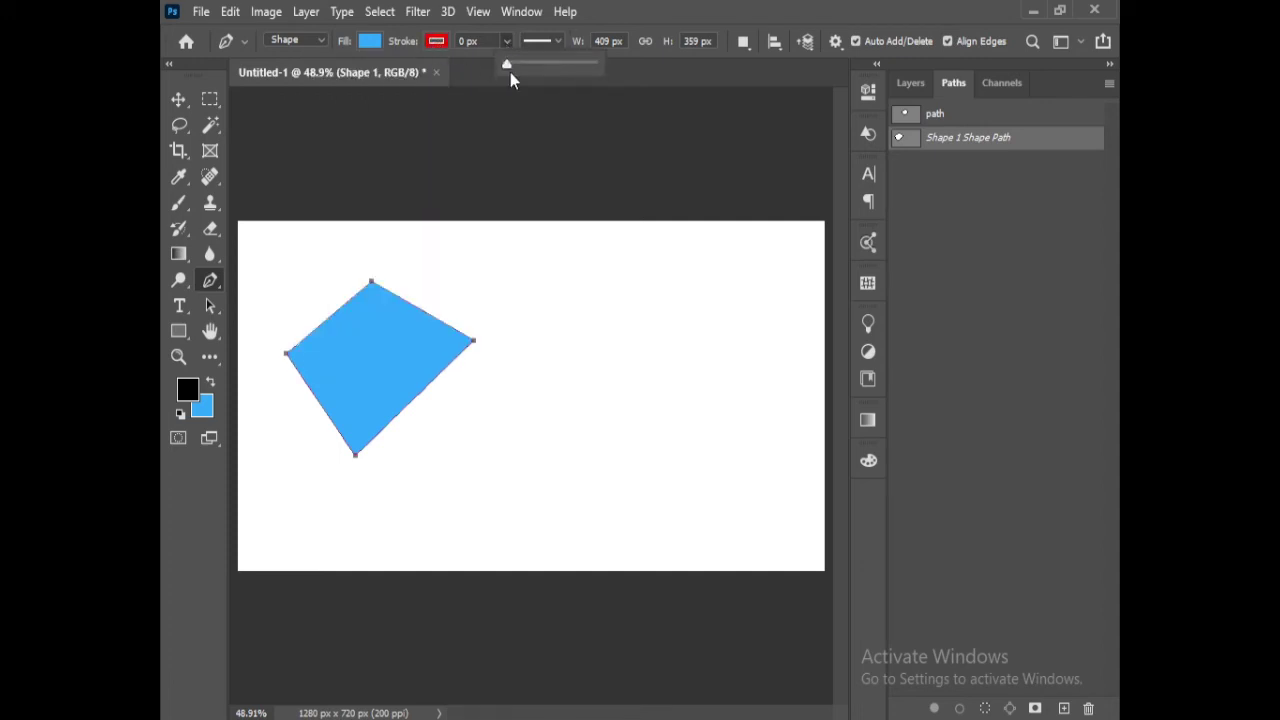
{"action": "mouse_move", "coordinate": [521, 64]}
{"action": "left_mouse_down"}
{"action": "mouse_move", "coordinate": [574, 63]}
{"action": "mouse_move", "coordinate": [516, 64]}
{"action": "left_mouse_up"}
{"action": "left_click", "coordinate": [545, 41]}
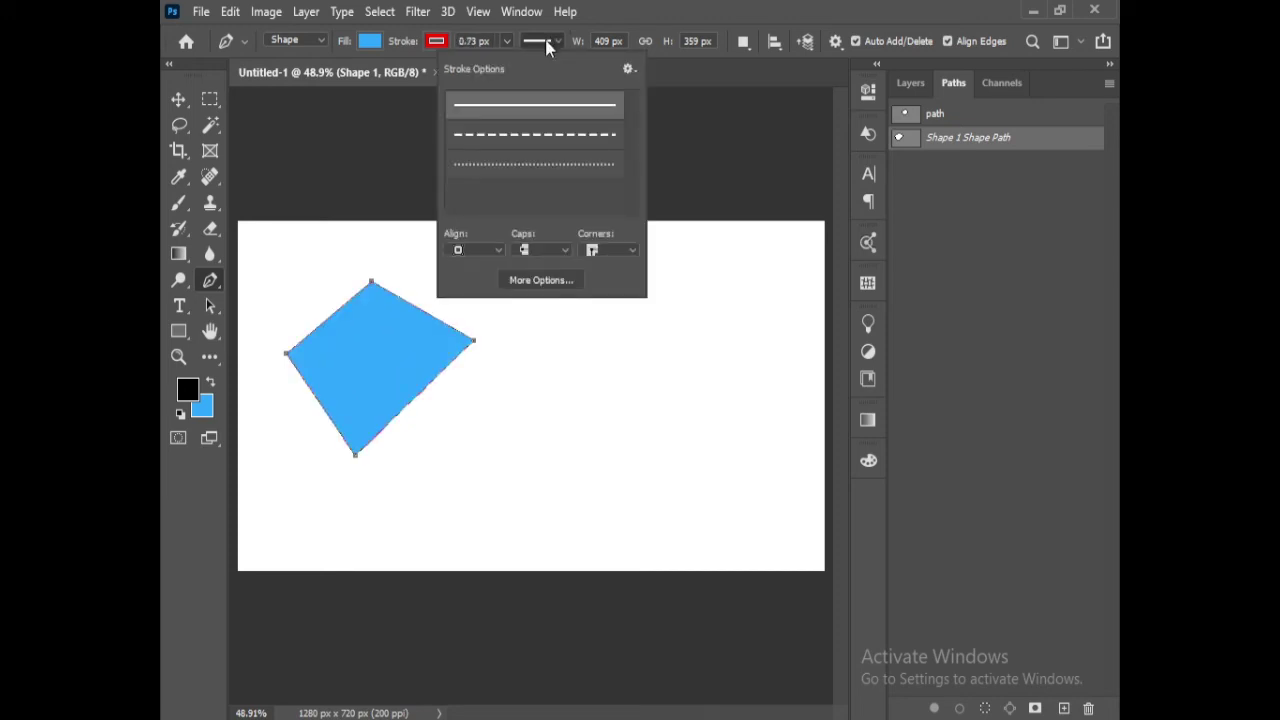
{"action": "left_click", "coordinate": [507, 41]}
{"action": "left_click", "coordinate": [508, 41]}
{"action": "left_click_drag", "start_coordinate": [510, 63], "coordinate": [520, 63]}
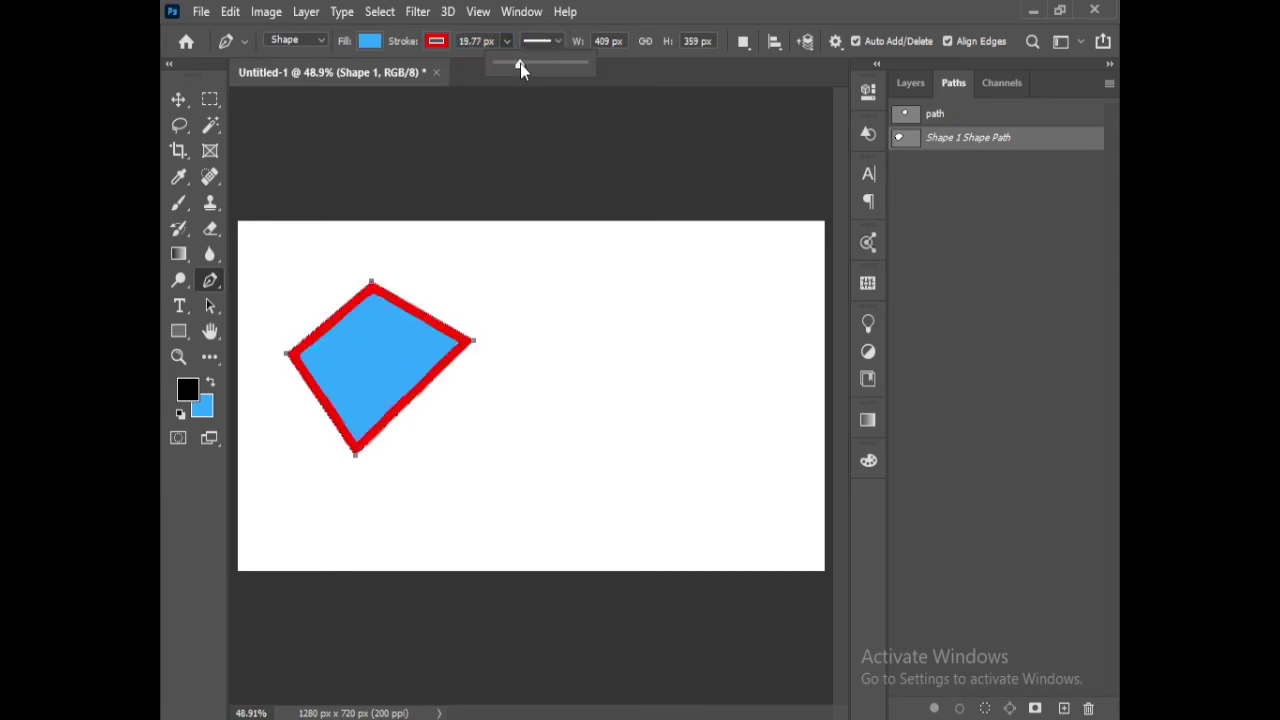
- Try a dotted stroke, undo a stray anchor, and set the stroke back to solid
{"action": "left_click", "coordinate": [556, 41]}
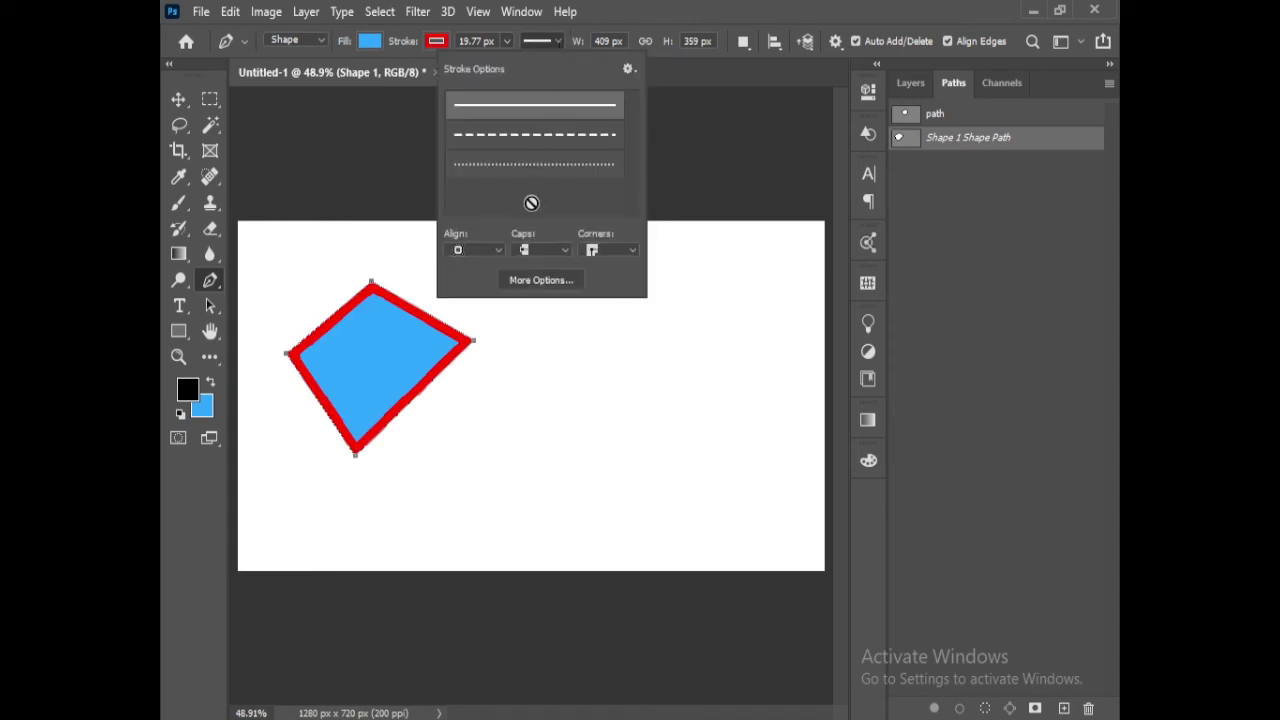
{"action": "left_click", "coordinate": [538, 166]}
{"action": "left_click", "coordinate": [348, 148]}
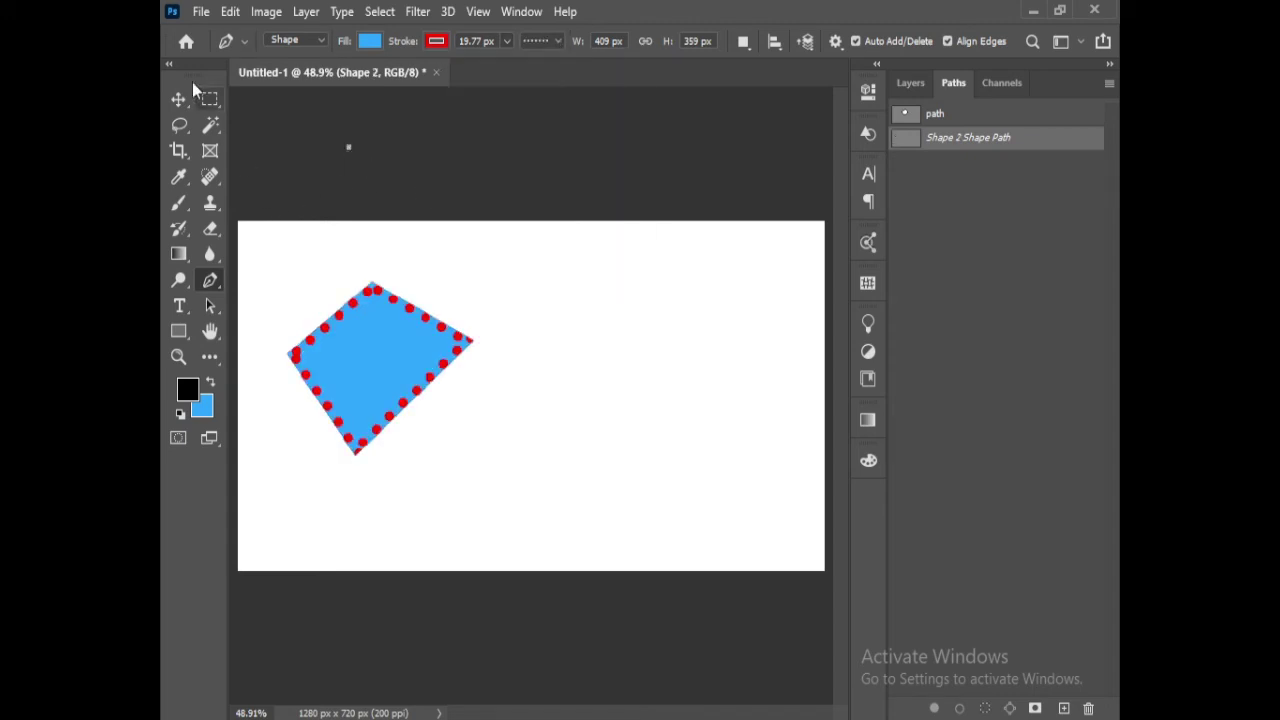
{"action": "key", "text": "ctrl+z"}
{"action": "left_click", "coordinate": [545, 42]}
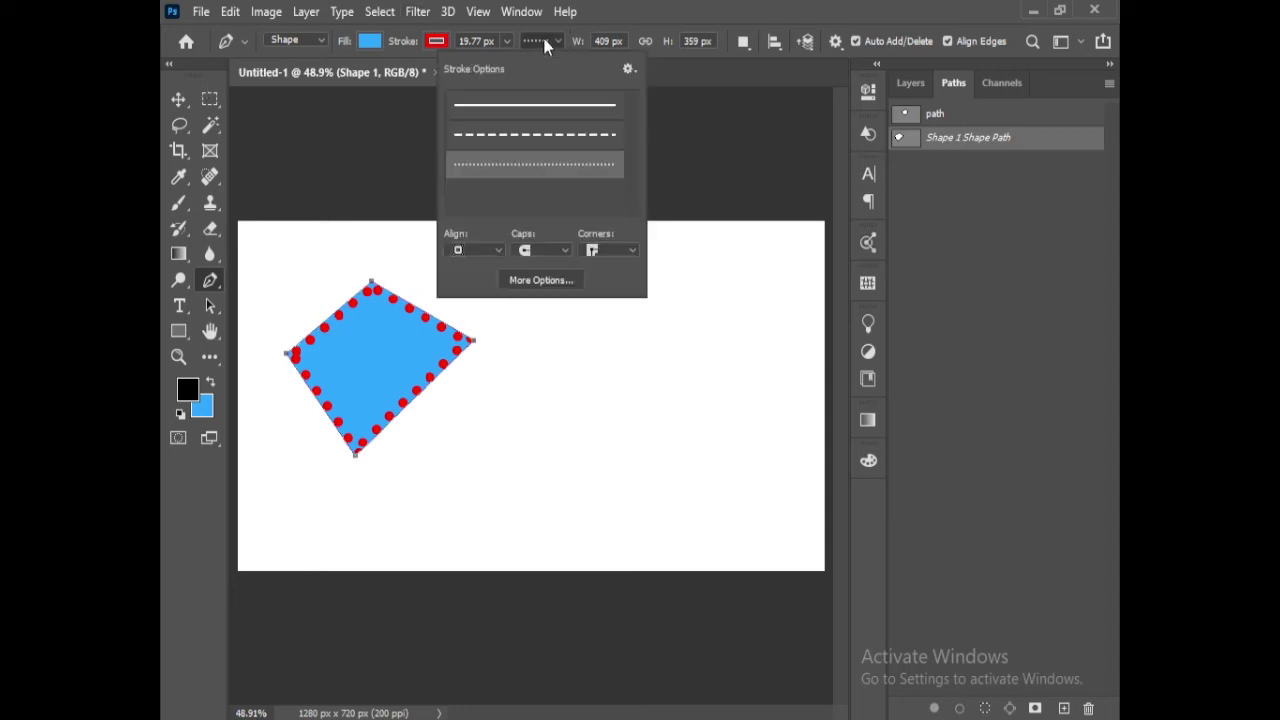
{"action": "left_click", "coordinate": [507, 116]}
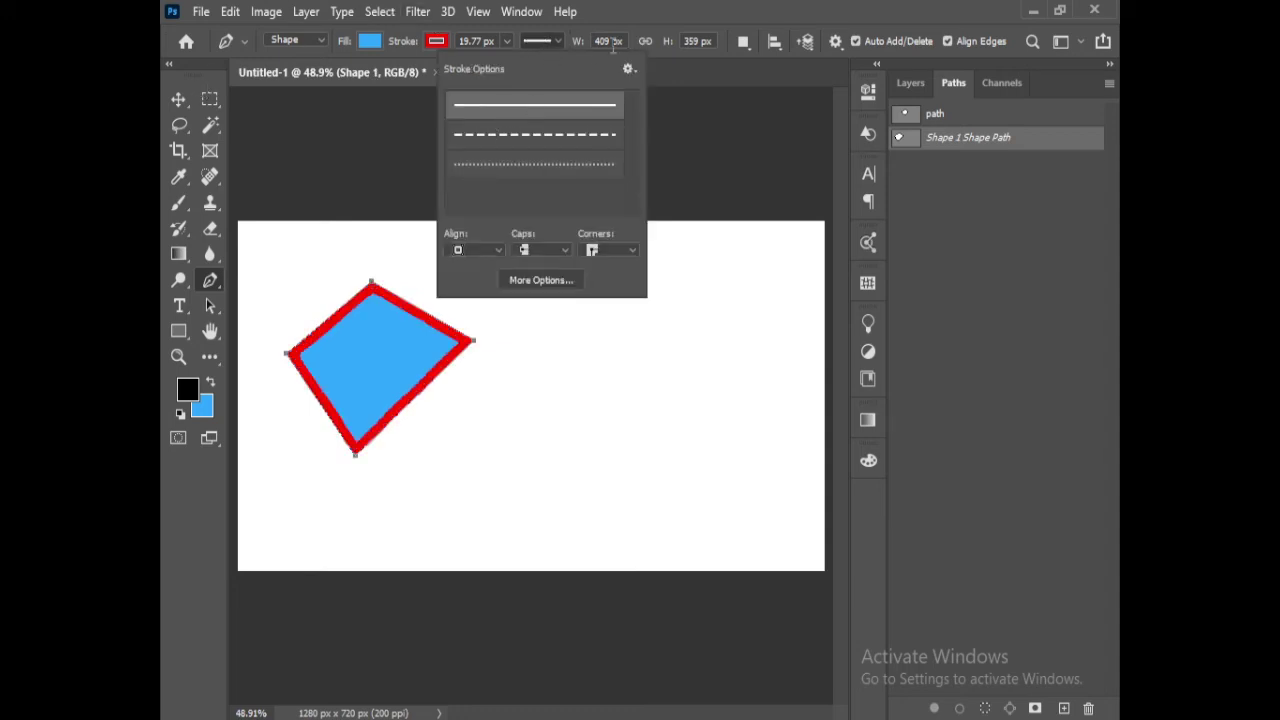
- Set the shape's W to 1000 px and H to 500 px in the options bar
{"action": "left_click", "coordinate": [639, 16]}
{"action": "left_click", "coordinate": [605, 41]}
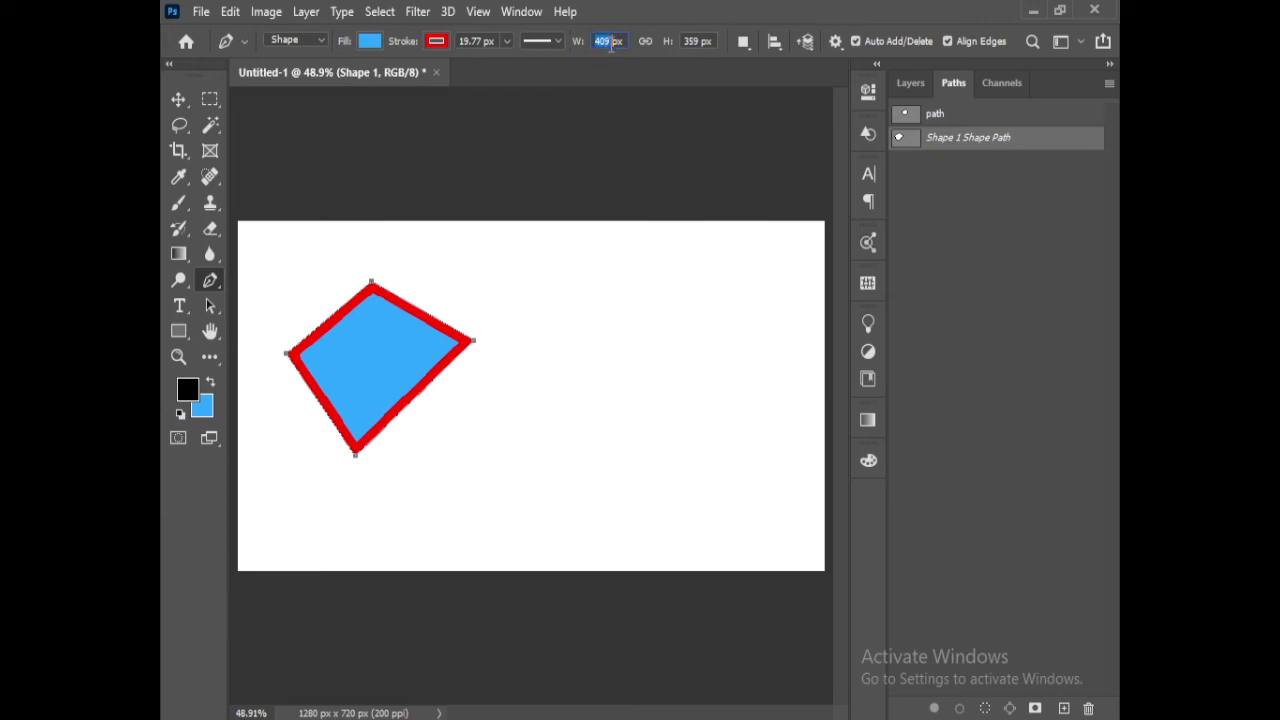
{"action": "left_click", "coordinate": [606, 42]}
{"action": "left_click", "coordinate": [582, 42]}
{"action": "type", "text": "1000"}
{"action": "key", "text": "Tab"}
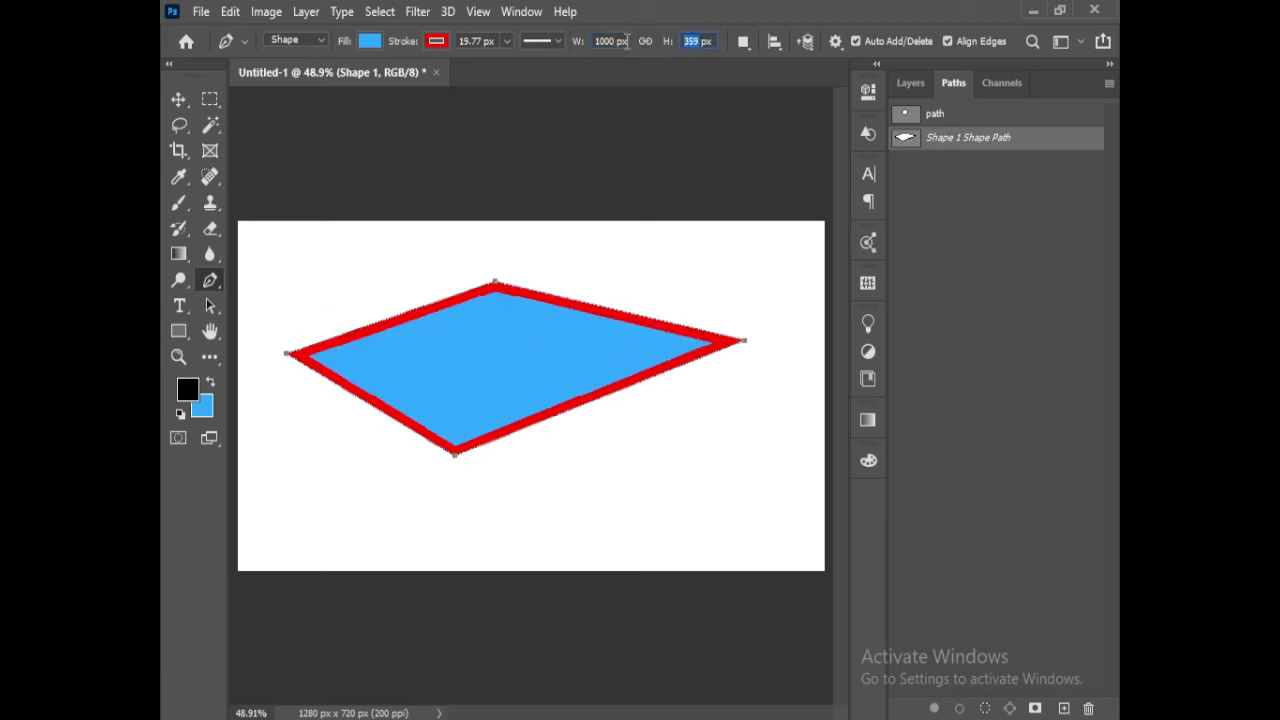
{"action": "type", "text": "1000"}
{"action": "key", "text": "Return"}
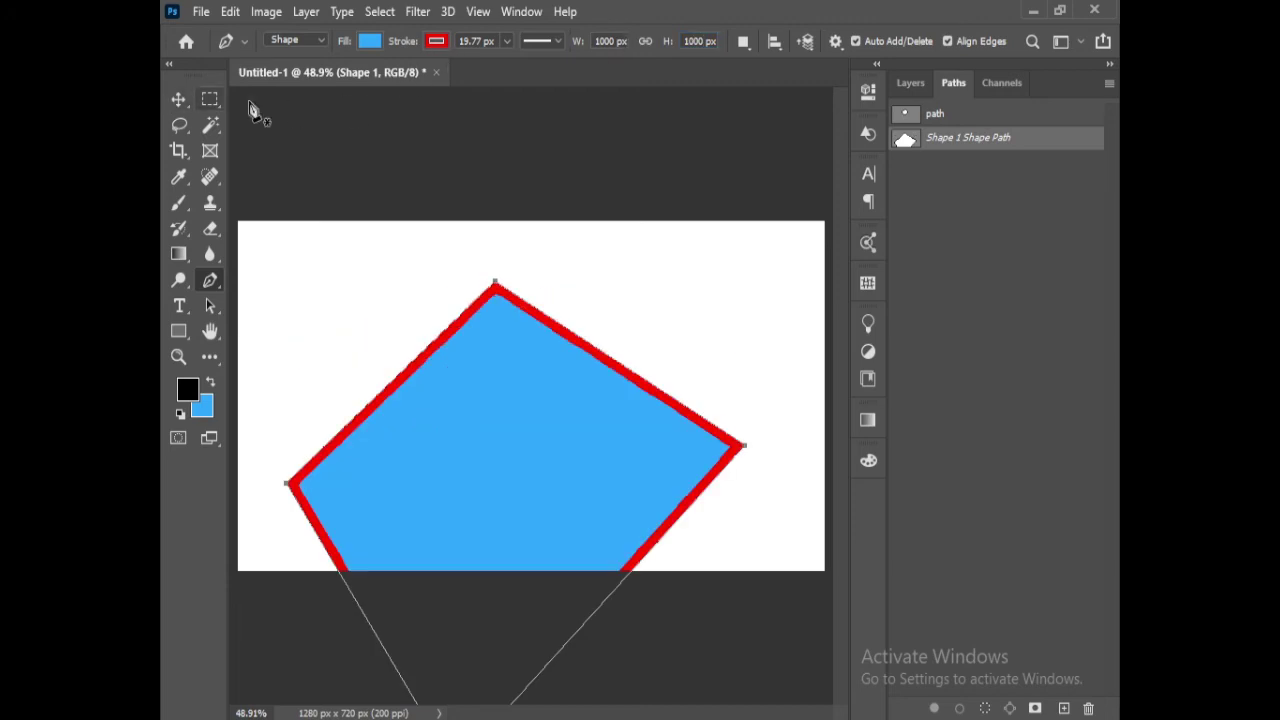
{"action": "double_click", "coordinate": [693, 41]}
{"action": "type", "text": "500"}
{"action": "key", "text": "Return"}
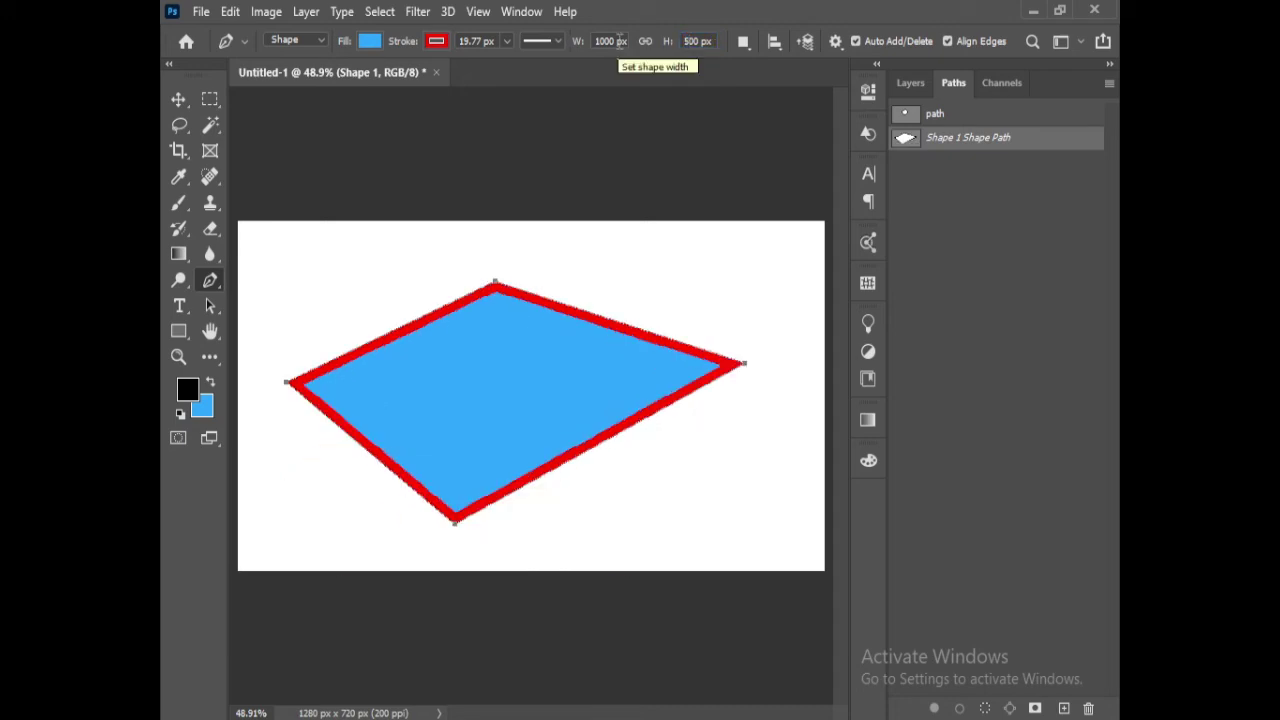
- Drag the shape's left corner inward to 415 px wide, undoing an accidental path move
{"action": "left_click", "coordinate": [174, 99]}
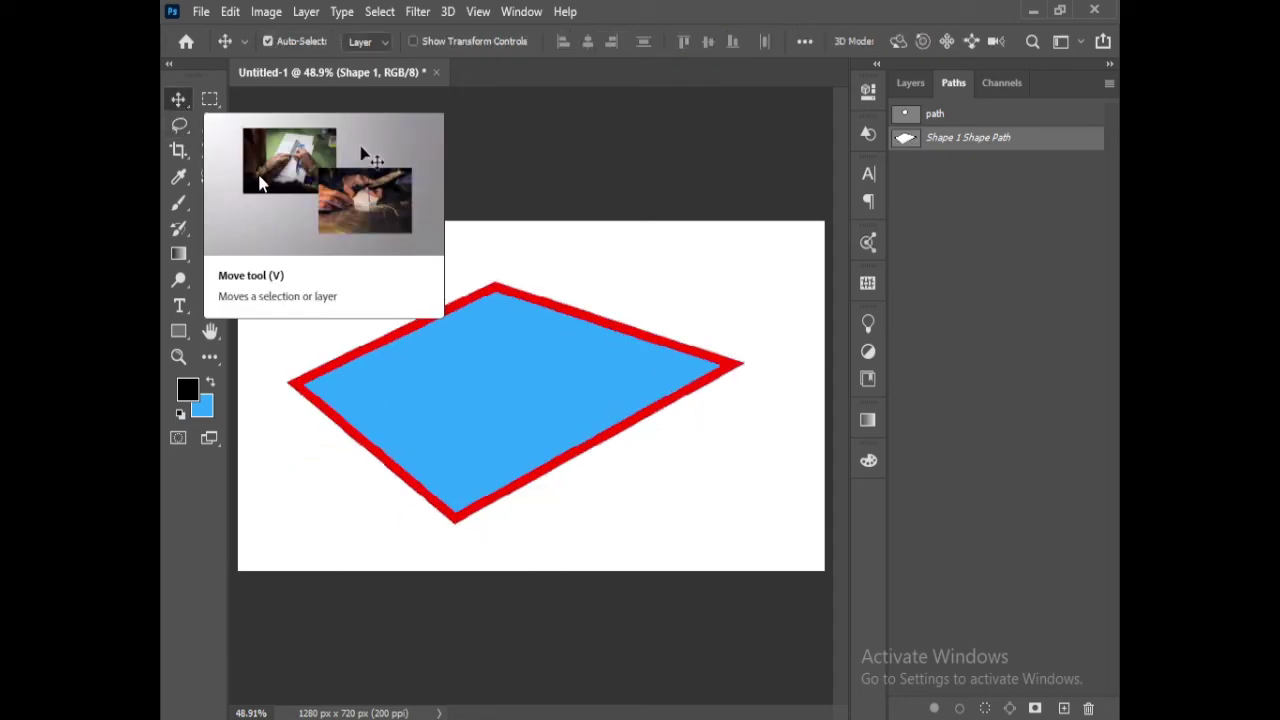
{"action": "key", "text": "p"}
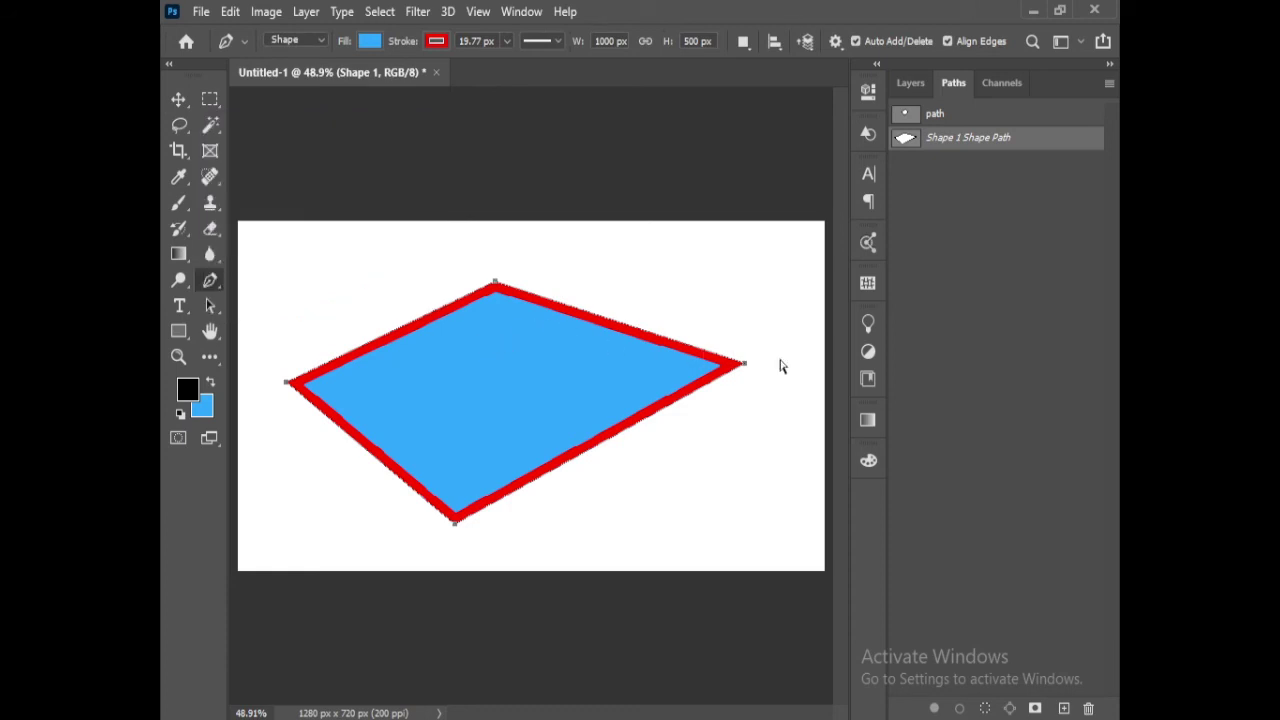
{"action": "left_click_drag", "start_coordinate": [745, 366], "coordinate": [598, 376]}
{"action": "key", "text": "ctrl+z"}
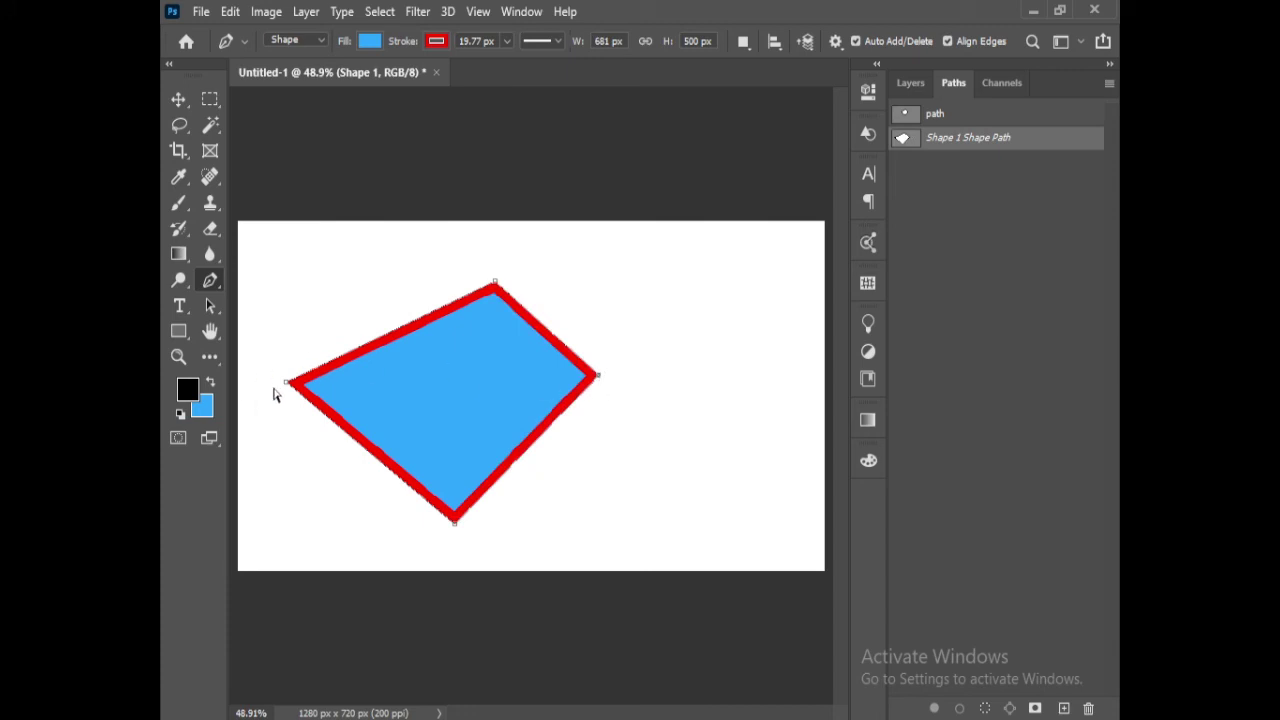
{"action": "left_click_drag", "start_coordinate": [287, 386], "coordinate": [411, 389]}
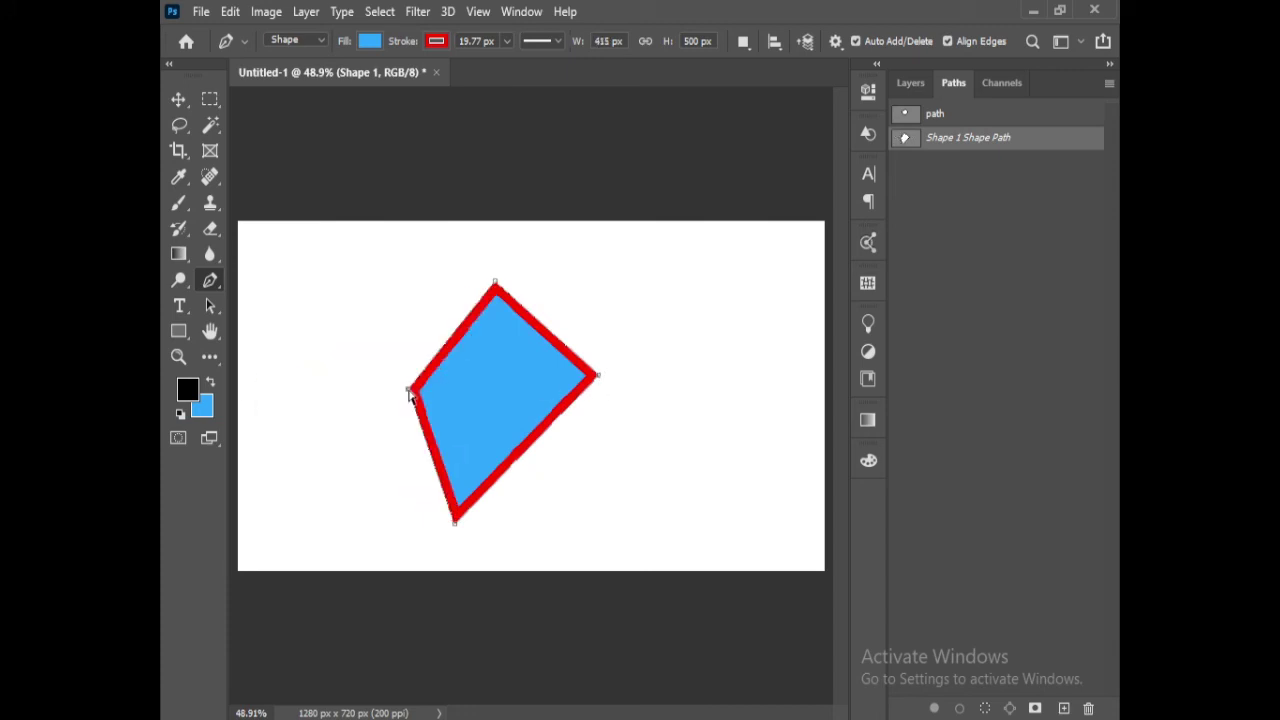
{"action": "left_click", "coordinate": [177, 100]}
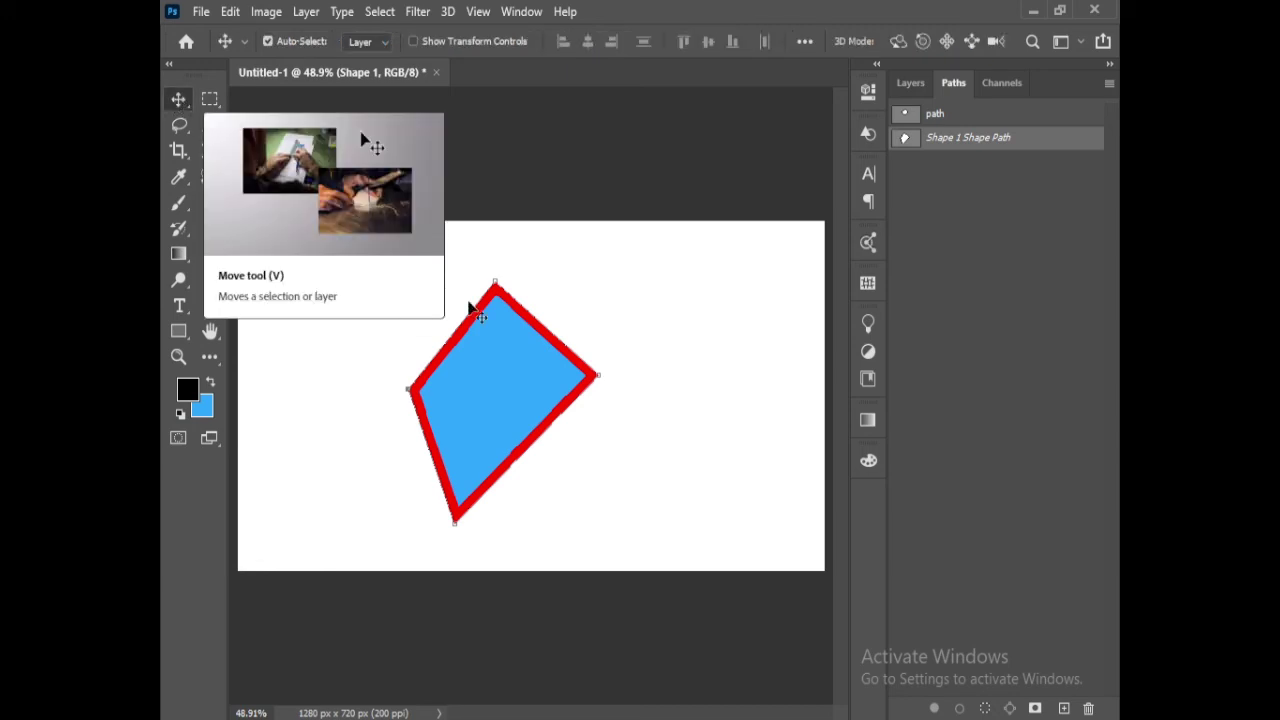
{"action": "left_click", "coordinate": [579, 249]}
{"action": "left_click", "coordinate": [445, 388]}
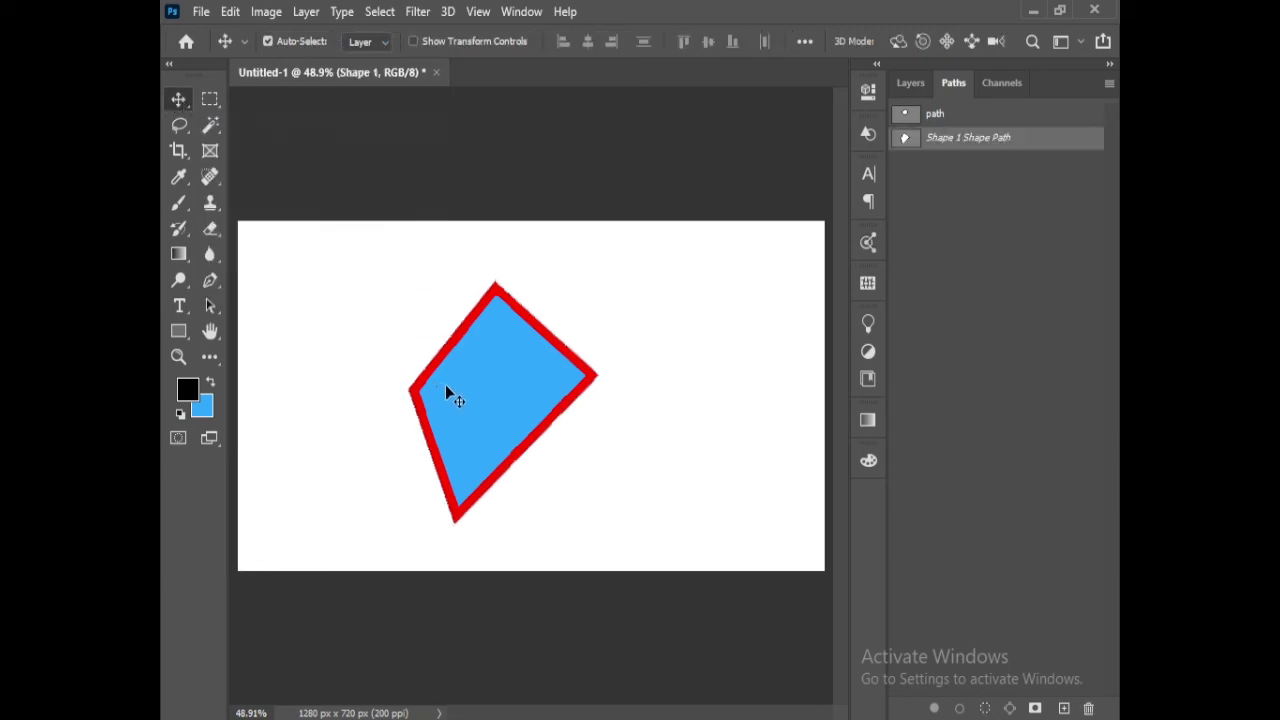
- Save Shape 1 Shape Path as a path named 'shape' and return to the Layers panel
{"action": "key", "text": "p"}
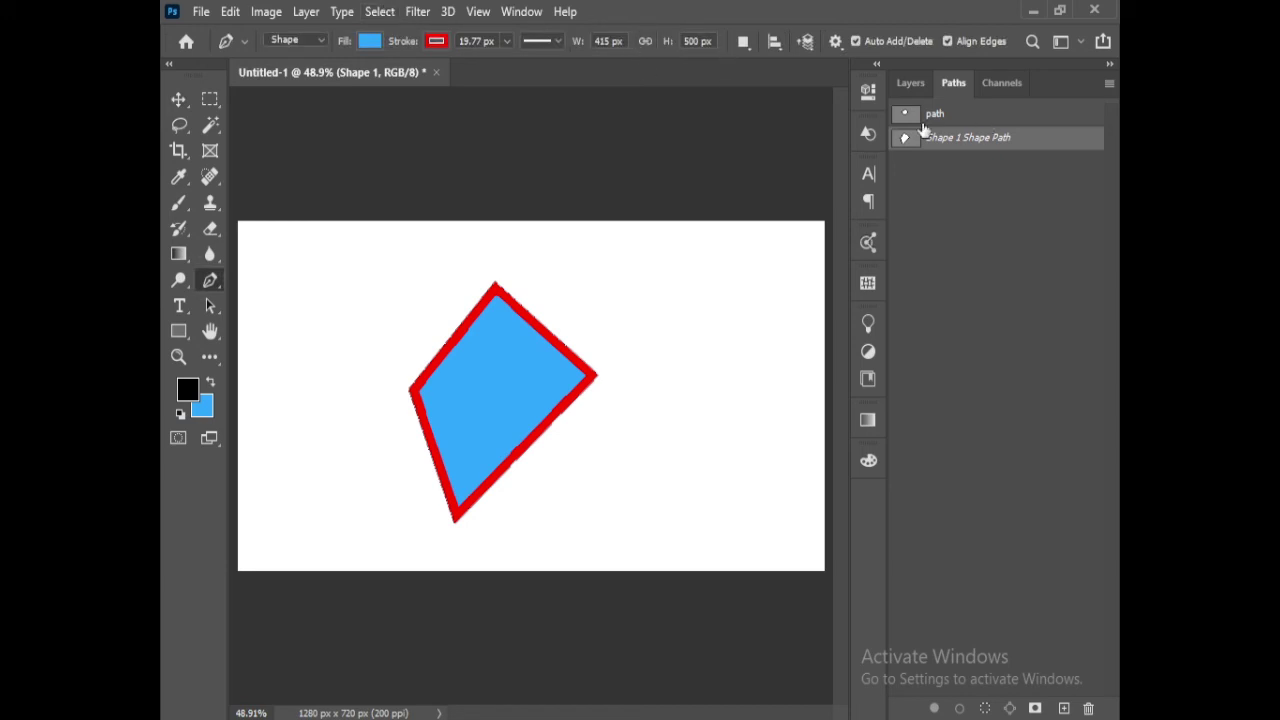
{"action": "double_click", "coordinate": [976, 137]}
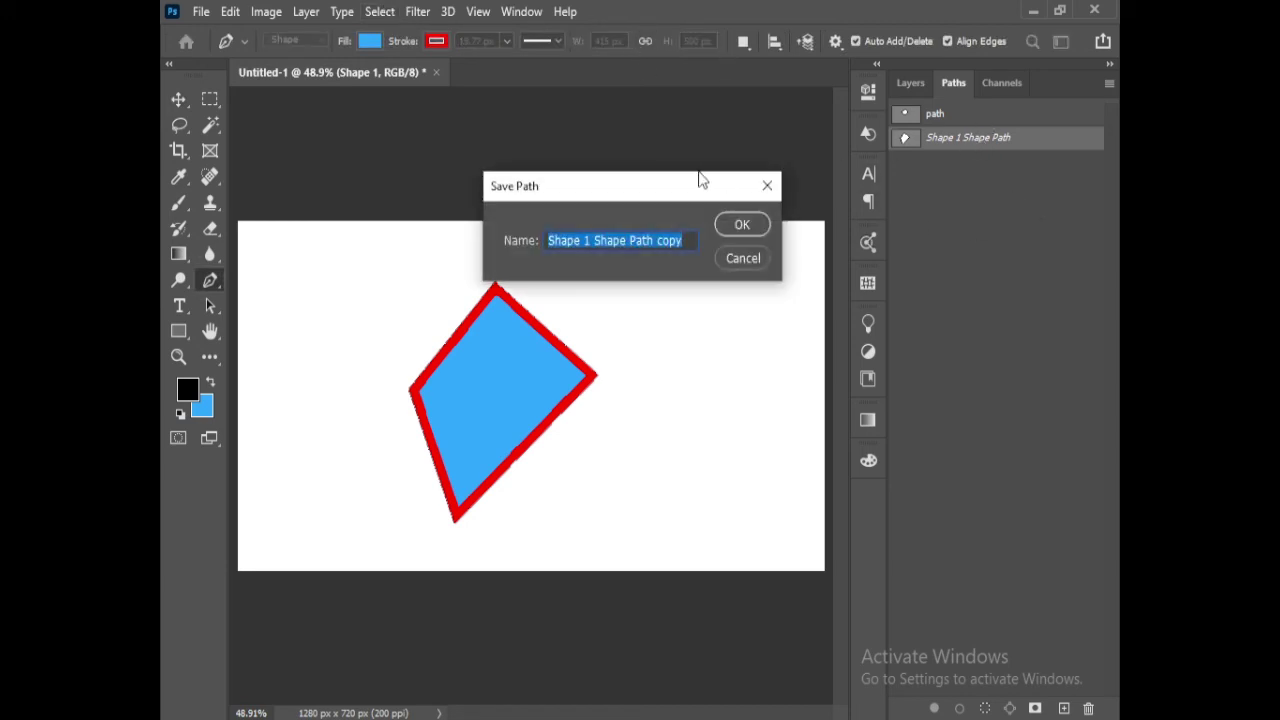
{"action": "type", "text": "sh"}
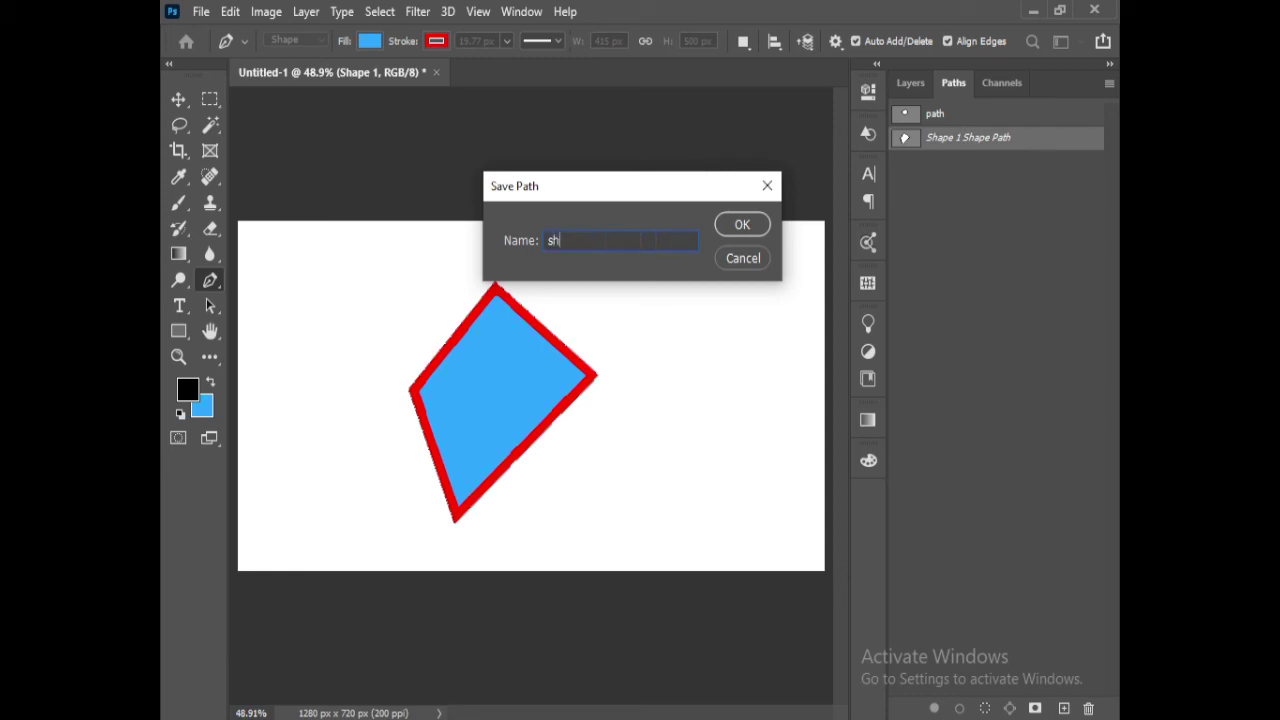
{"action": "type", "text": "ape"}
{"action": "key", "text": "Return"}
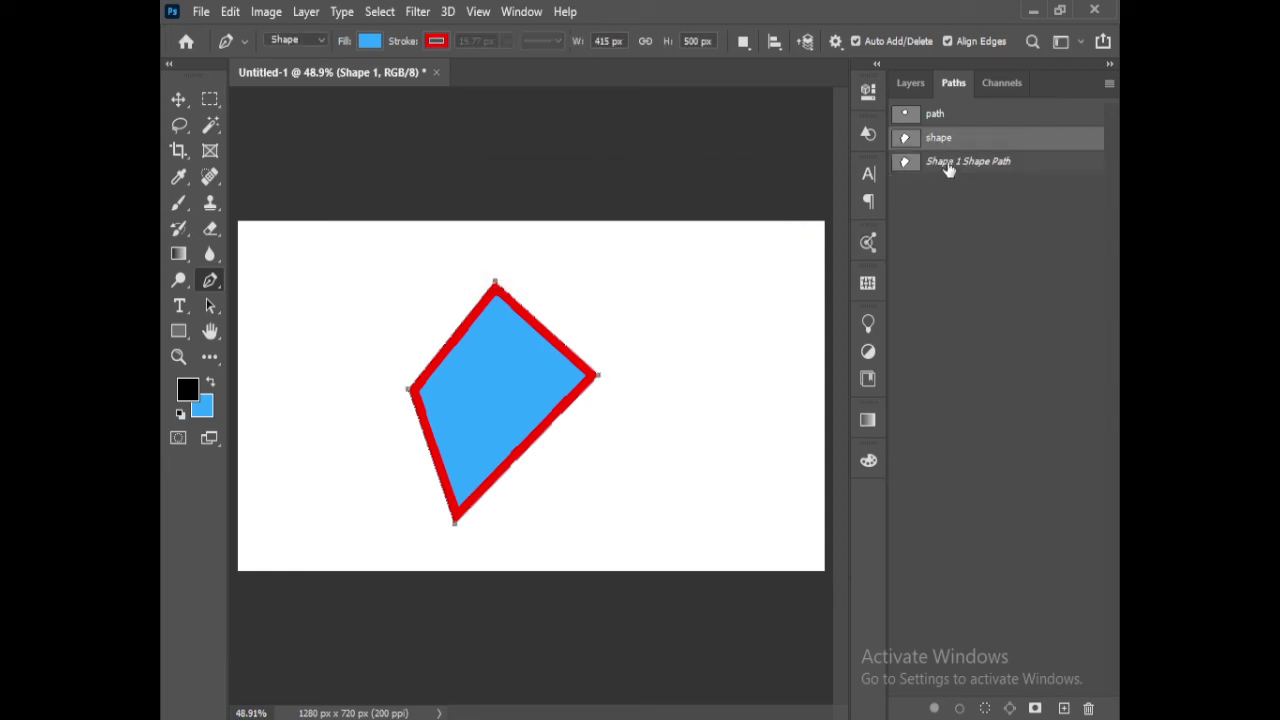
{"action": "left_click", "coordinate": [908, 77]}
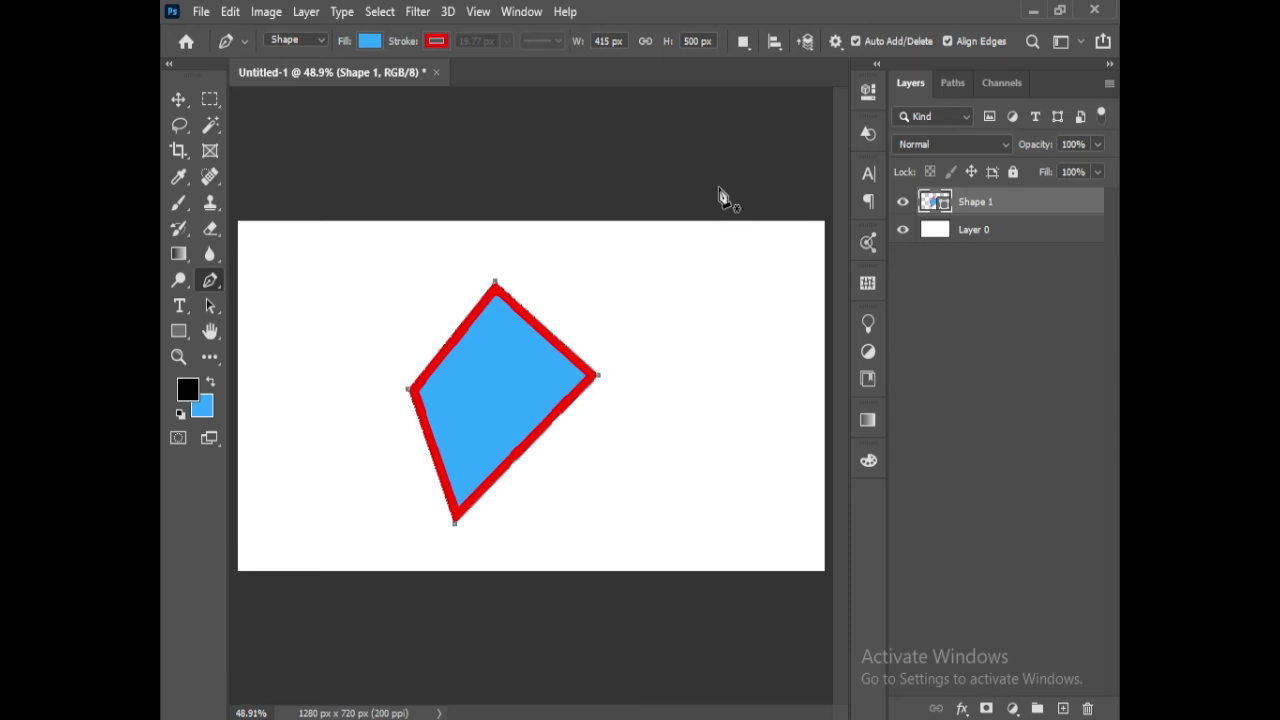
- Set the Pen tool to Path mode and place the leaf's base anchor and curved tip
{"action": "left_click", "coordinate": [295, 40]}
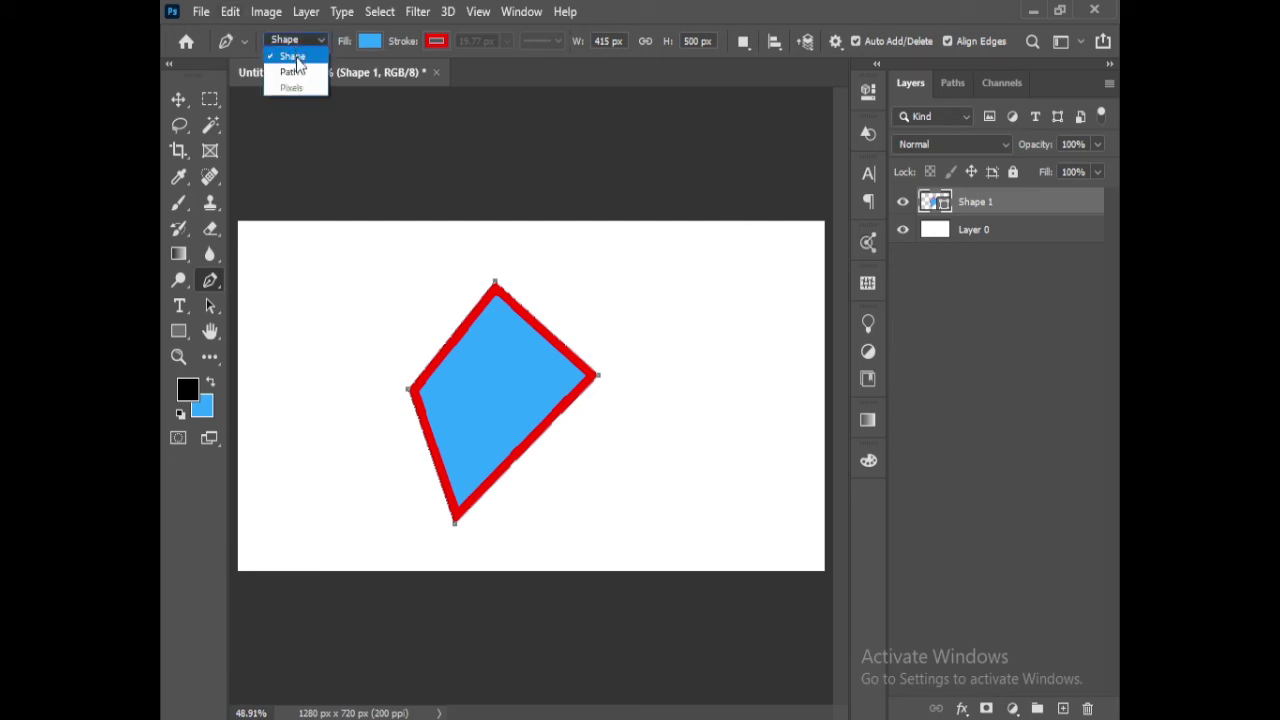
{"action": "left_click", "coordinate": [288, 66]}
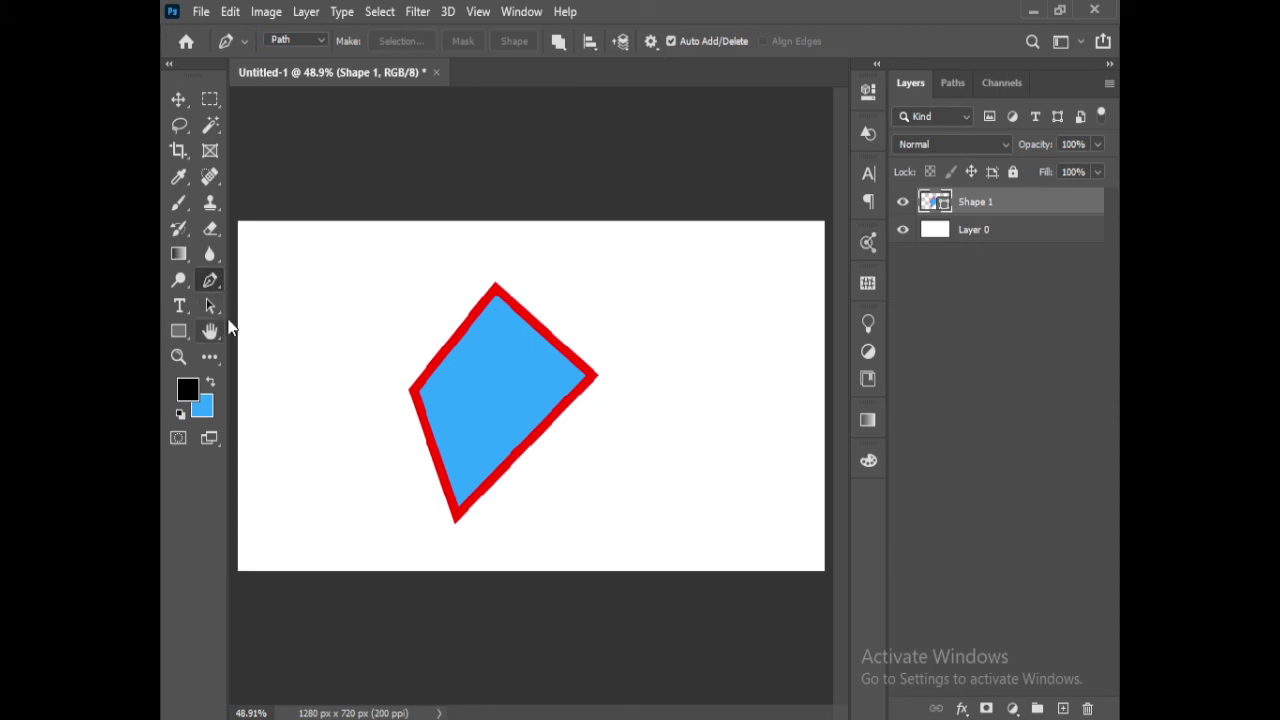
{"action": "left_click", "coordinate": [259, 346]}
{"action": "left_click_drag", "start_coordinate": [396, 255], "coordinate": [514, 244]}
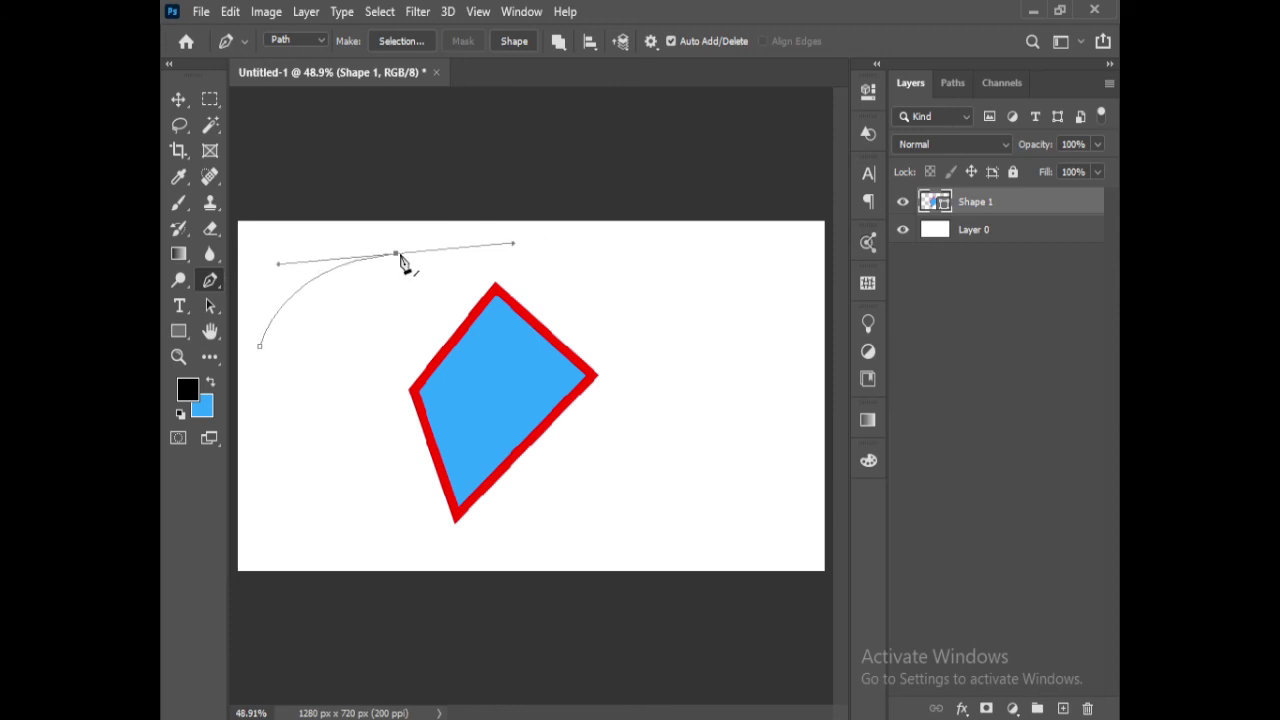
- Undo the stray anchor, make the tip a sharp point, and close the leaf with a curve
{"action": "left_click", "coordinate": [274, 346]}
{"action": "key", "text": "ctrl+z"}
{"action": "left_click", "coordinate": [396, 255], "text": "alt"}
{"action": "left_click_drag", "start_coordinate": [260, 347], "coordinate": [335, 346]}
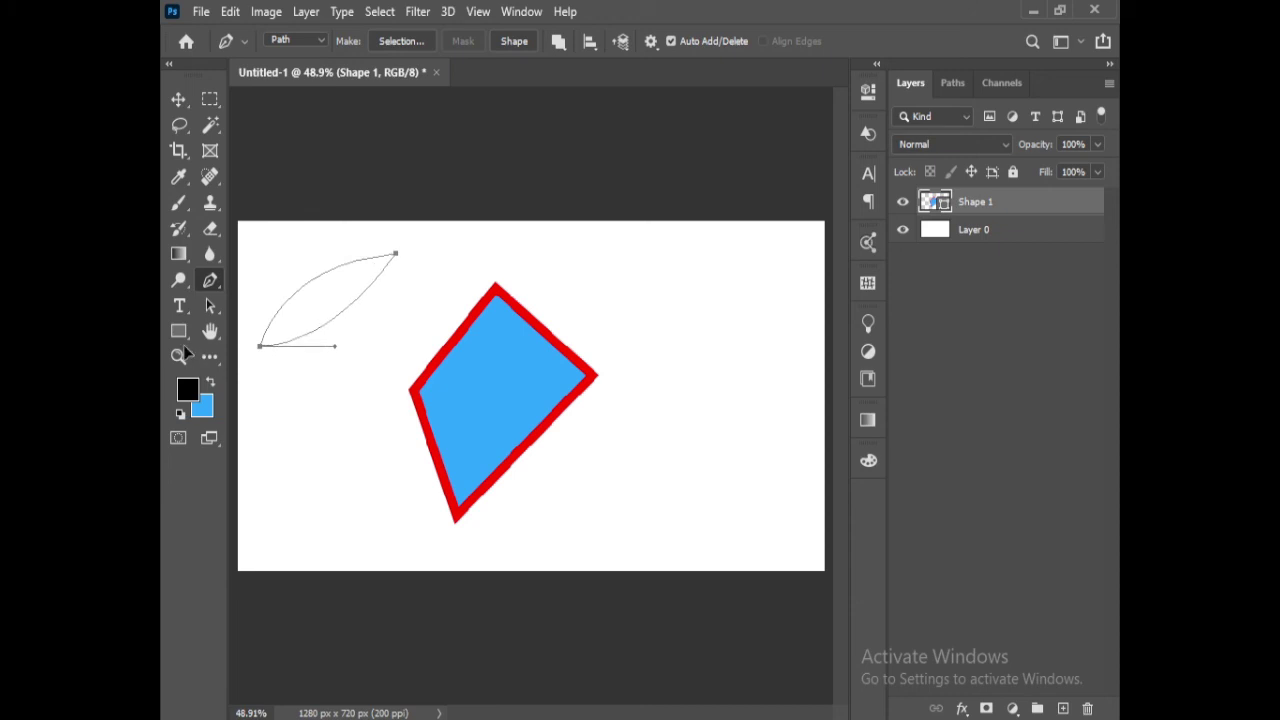
- Deselect Shape 1 and convert the leaf path into a black-filled Shape 2 layer
{"action": "left_click", "coordinate": [181, 95]}
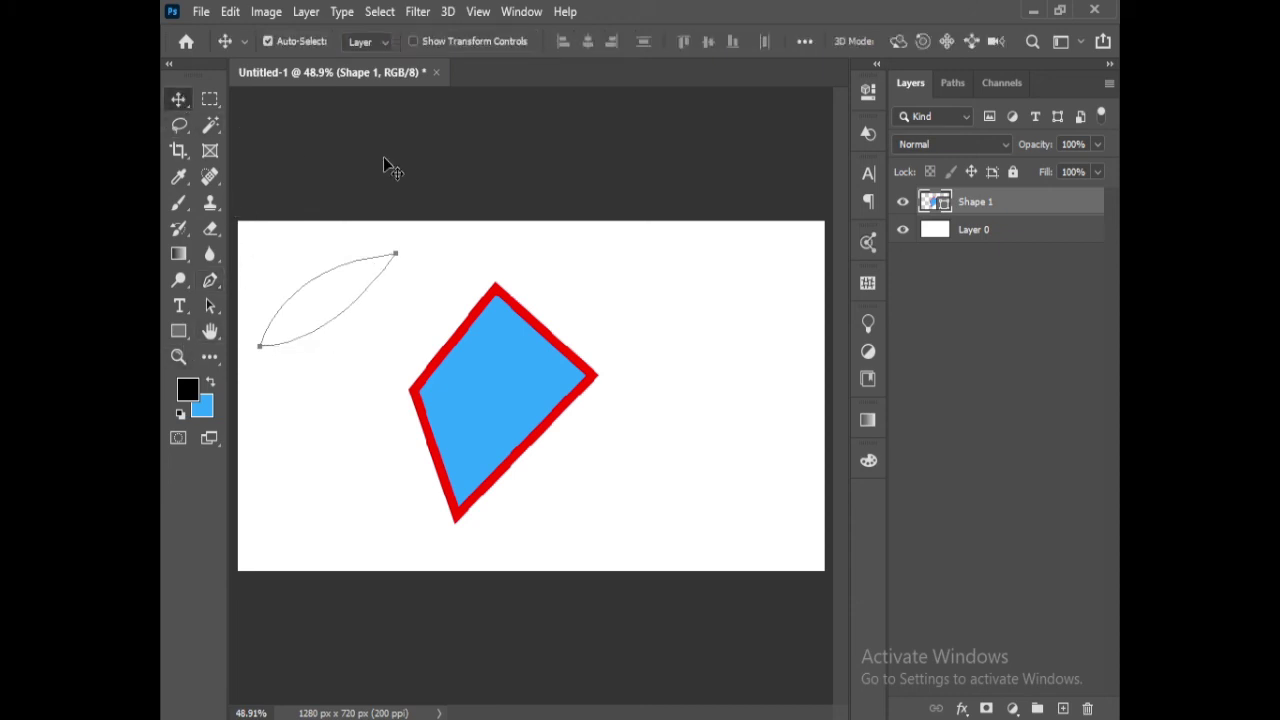
{"action": "left_click", "coordinate": [288, 158]}
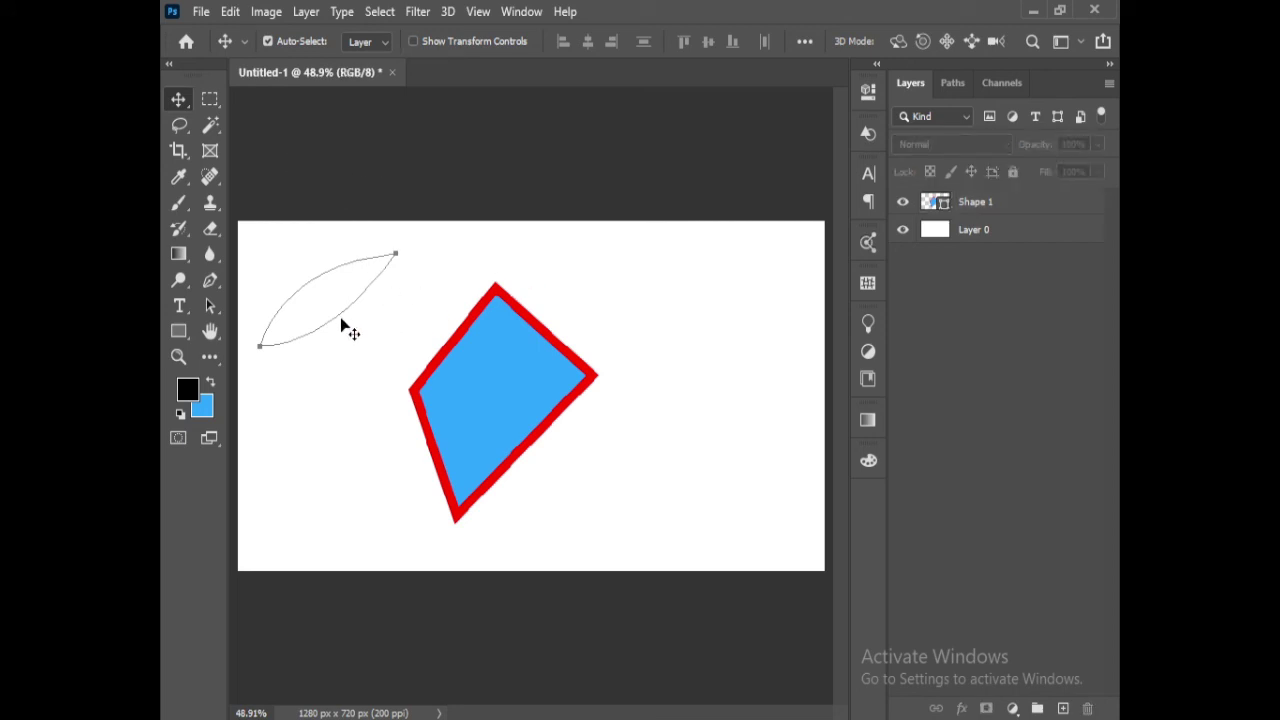
{"action": "key", "text": "p"}
{"action": "left_click", "coordinate": [516, 41]}
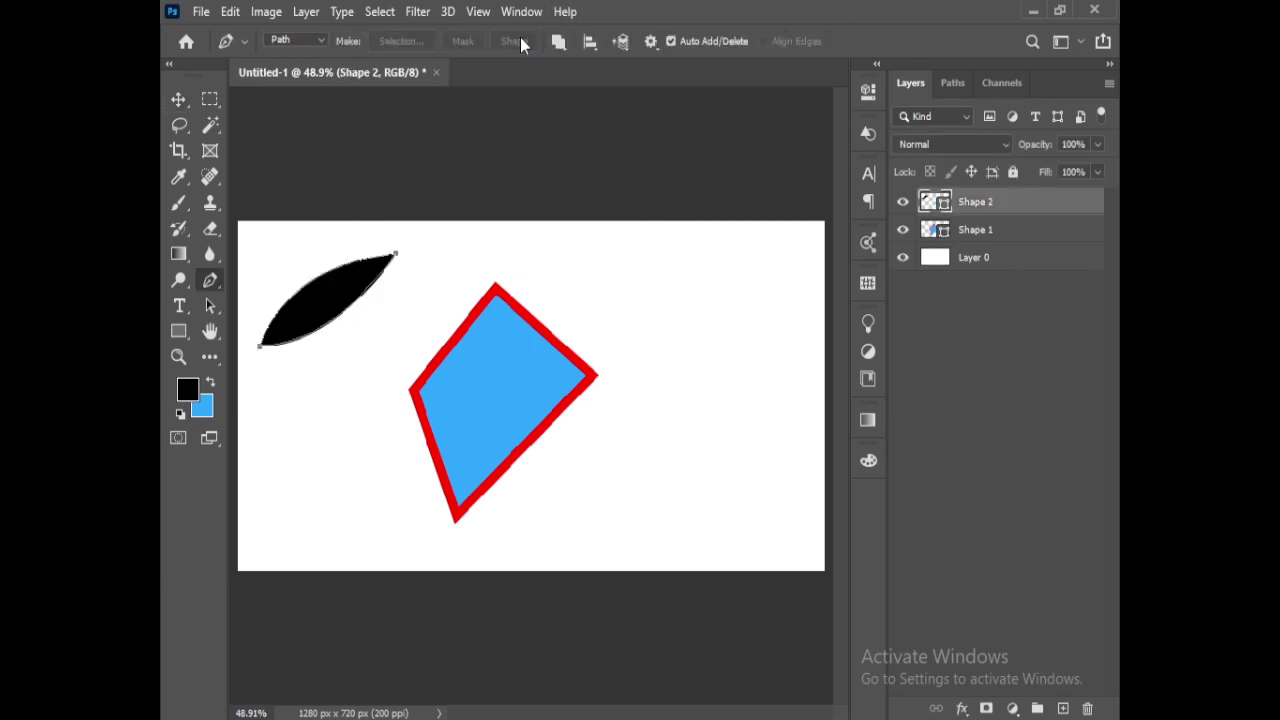
- Move the black leaf to the right of the blue quadrilateral
{"action": "key", "text": "v"}
{"action": "left_click", "coordinate": [527, 184]}
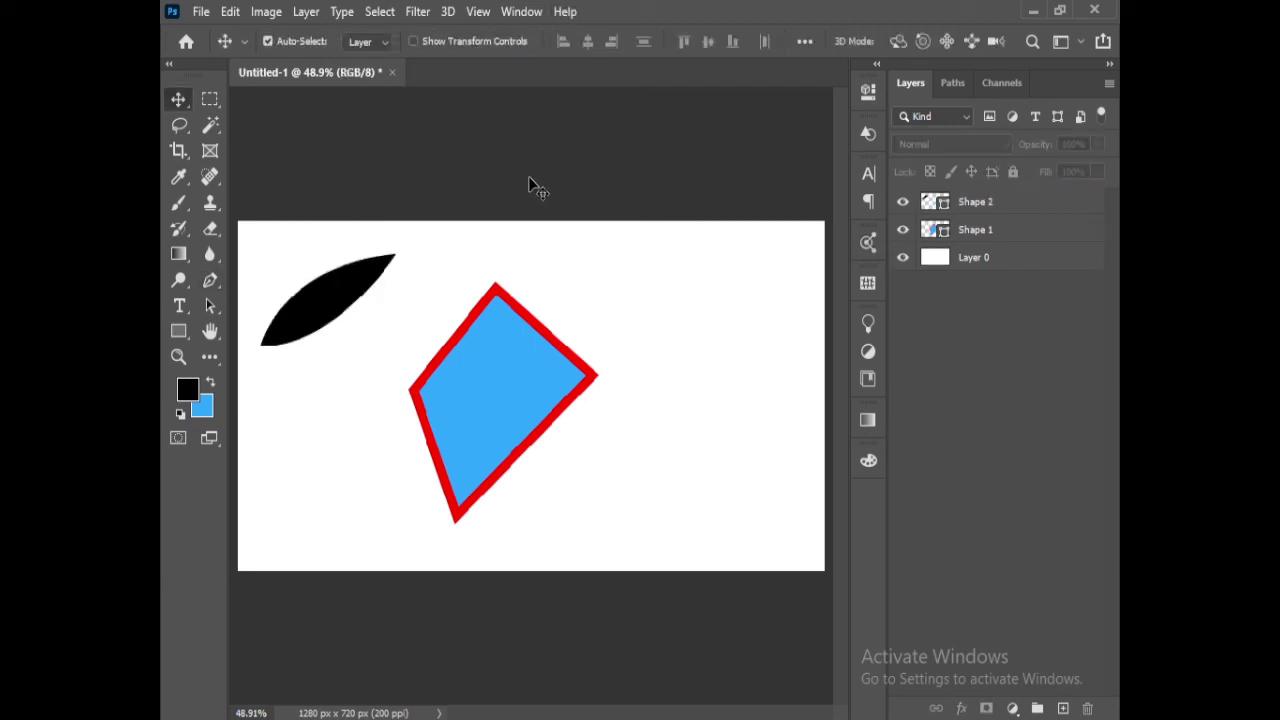
{"action": "left_click_drag", "start_coordinate": [327, 287], "coordinate": [710, 342]}
{"action": "left_click", "coordinate": [651, 437]}
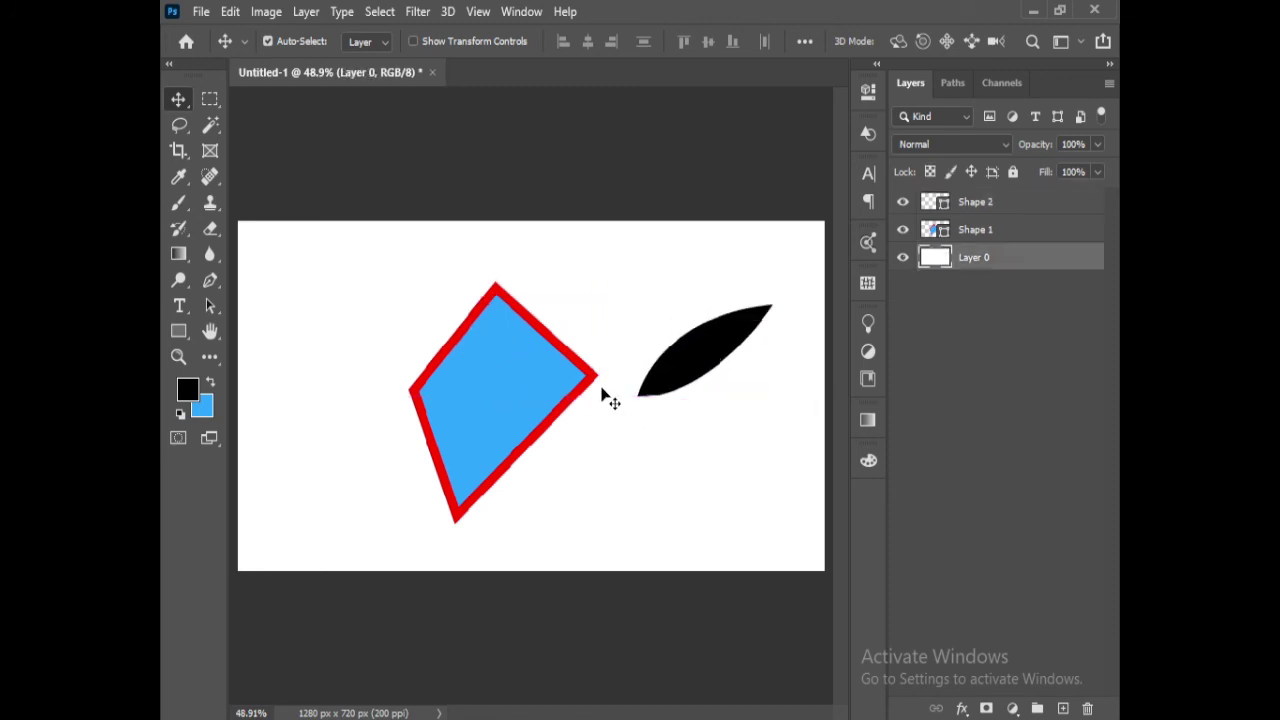